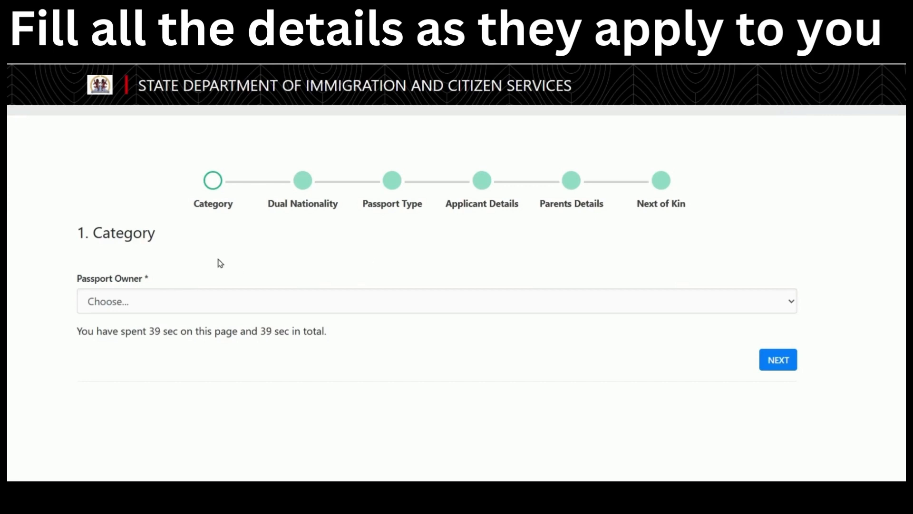
Set the passport owner category to 'Your Application' and save it.
click(196, 307)
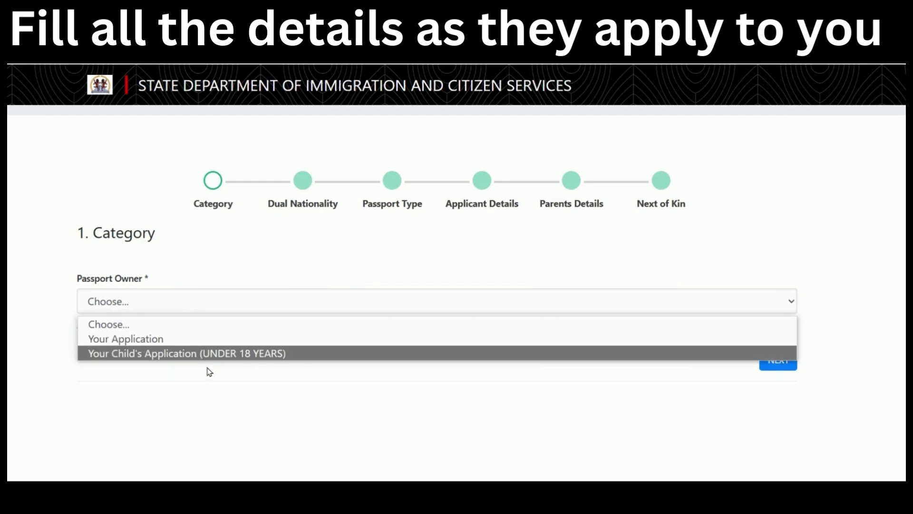
click(207, 343)
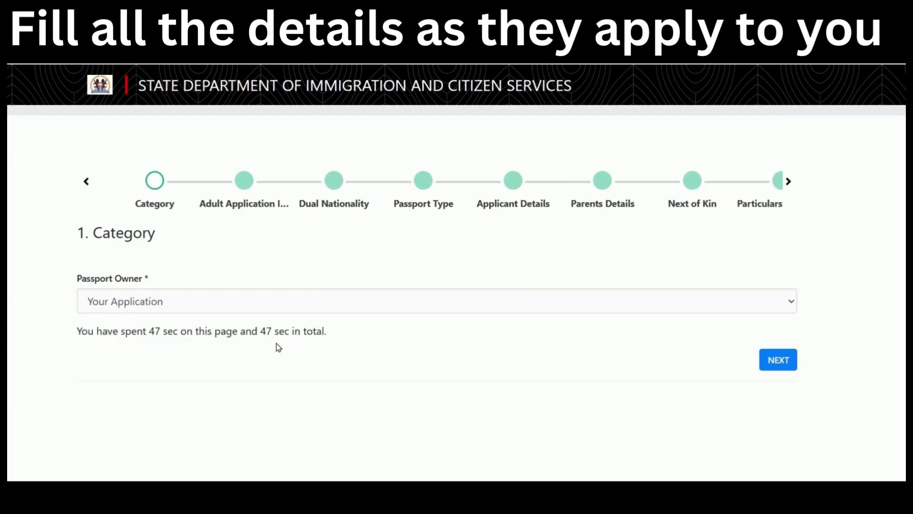
click(776, 360)
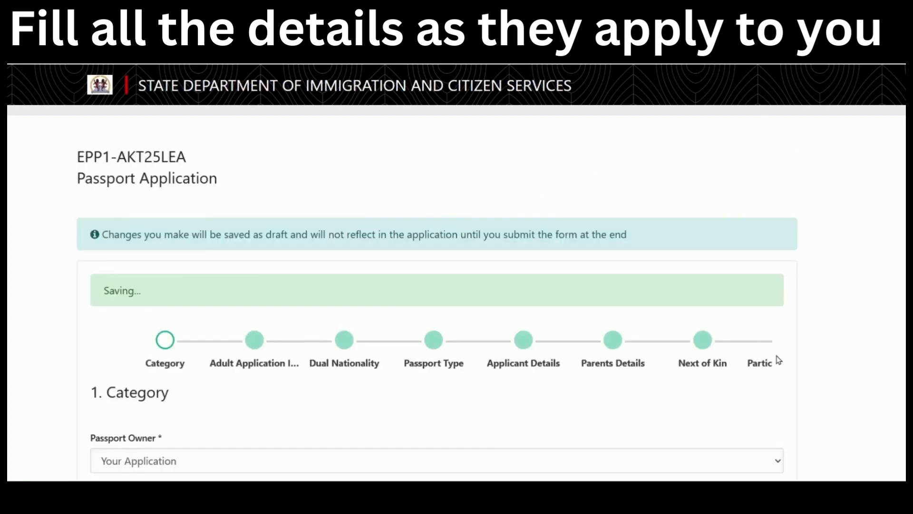
Read through the adult application instructions and fees, then continue to Dual Nationality.
scroll(541, 304, down, 3)
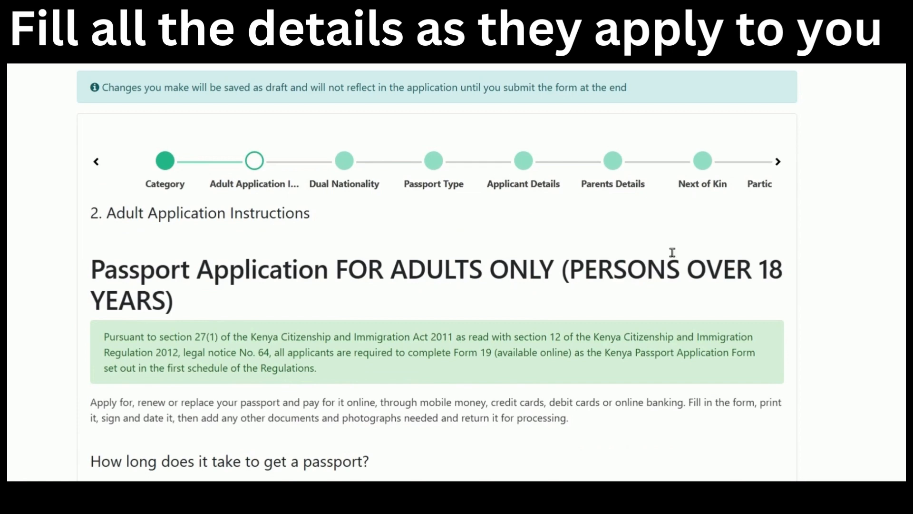
scroll(672, 252, down, 10)
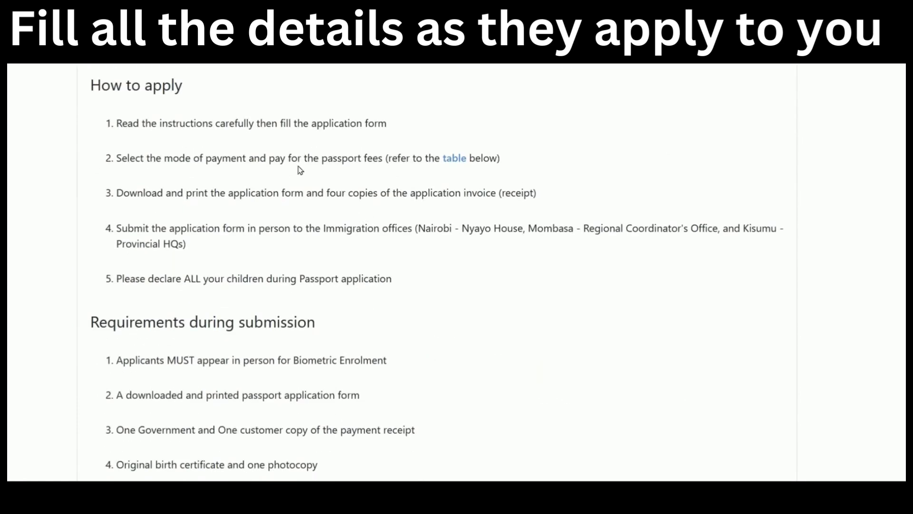
scroll(546, 288, down, 12)
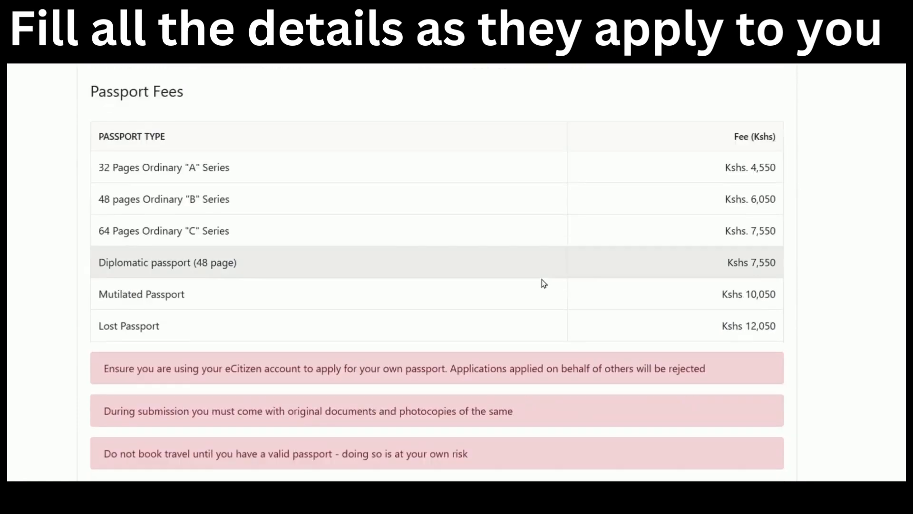
scroll(790, 216, down, 4)
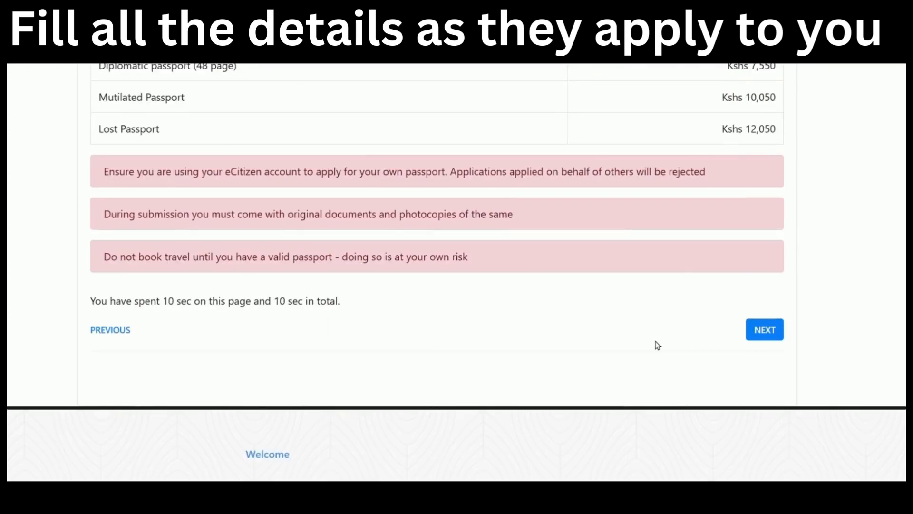
click(770, 330)
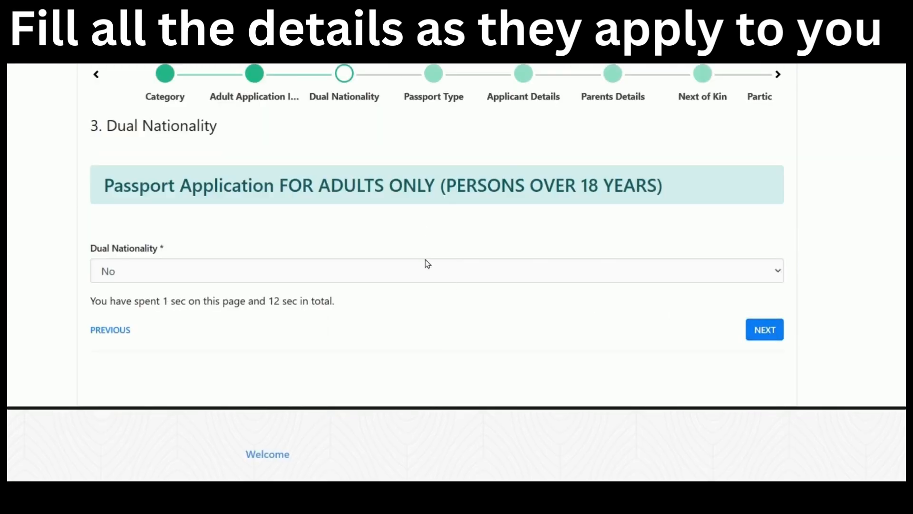
Set Dual Nationality to No after briefly choosing Yes, then continue to Passport Type.
click(371, 276)
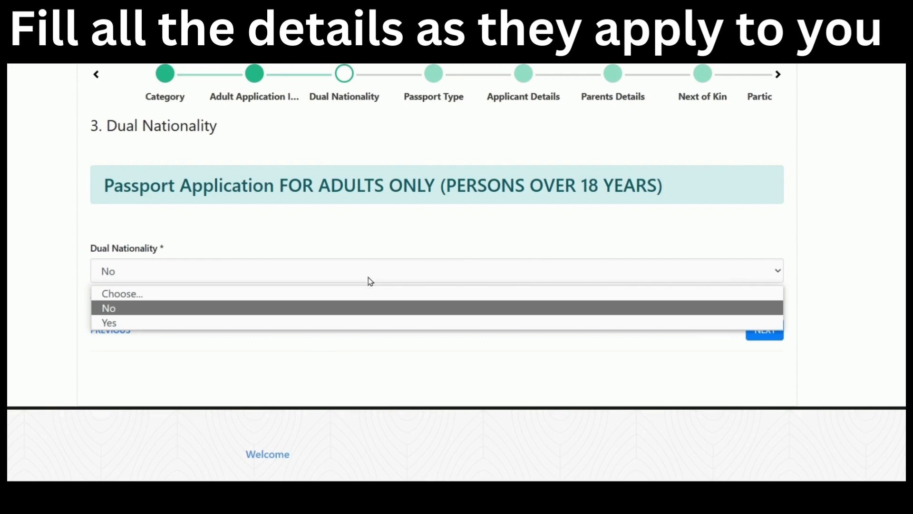
click(320, 323)
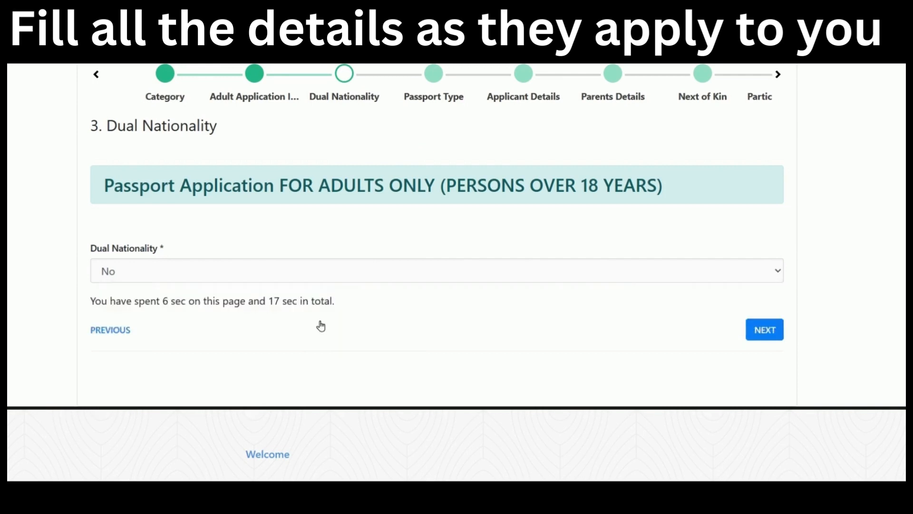
scroll(381, 266, down, 2)
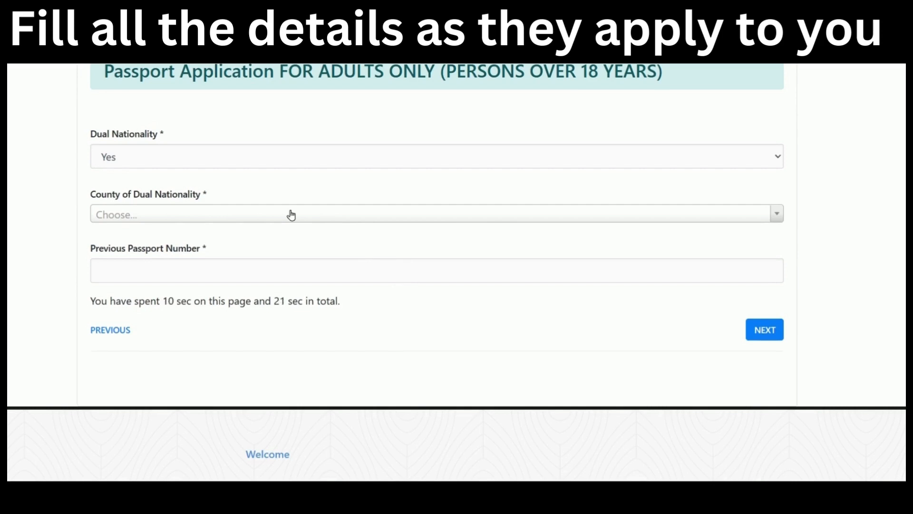
scroll(264, 285, up, 1)
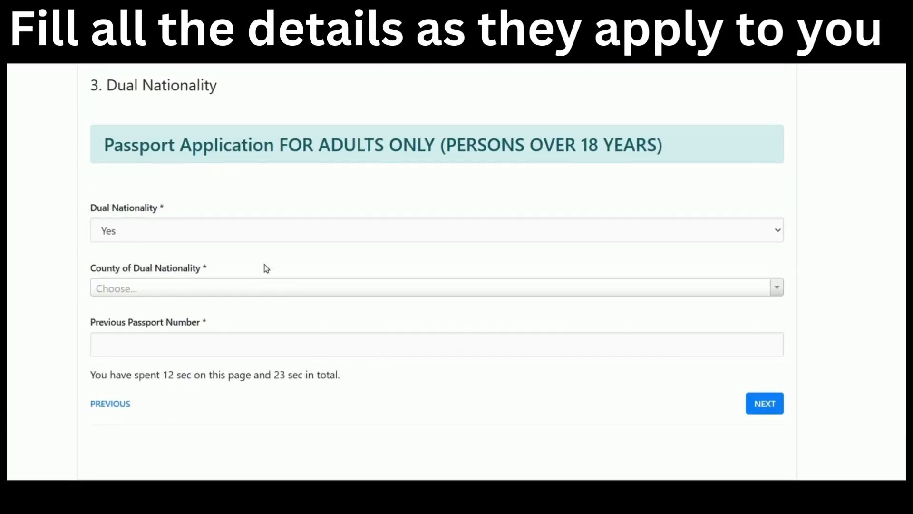
click(278, 230)
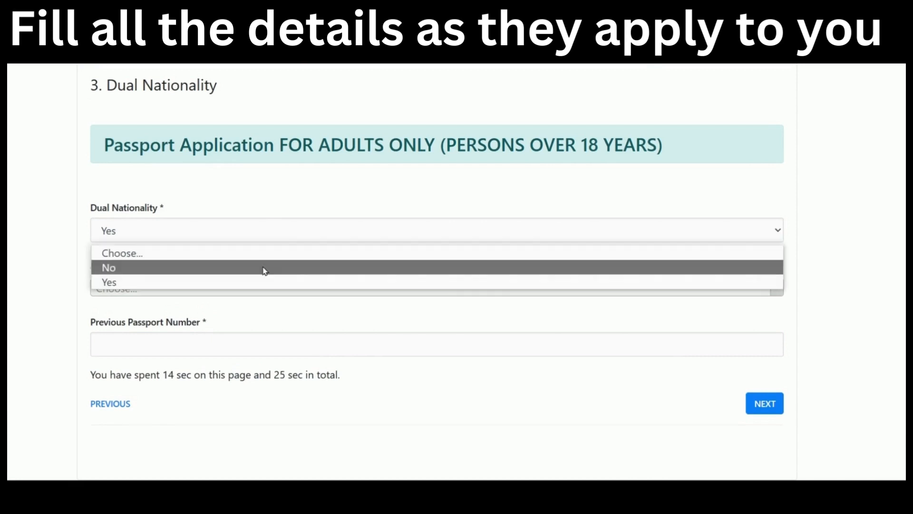
click(265, 269)
click(769, 333)
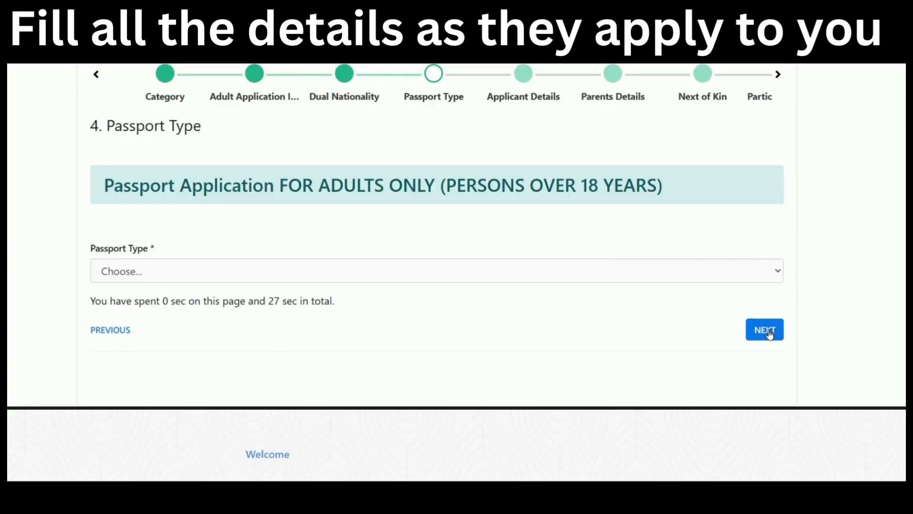
Choose an Ordinary passport, '01. First Time Passport', with 50 pages Ordinary "B" Series.
scroll(614, 258, up, 1)
scroll(615, 258, down, 1)
click(384, 277)
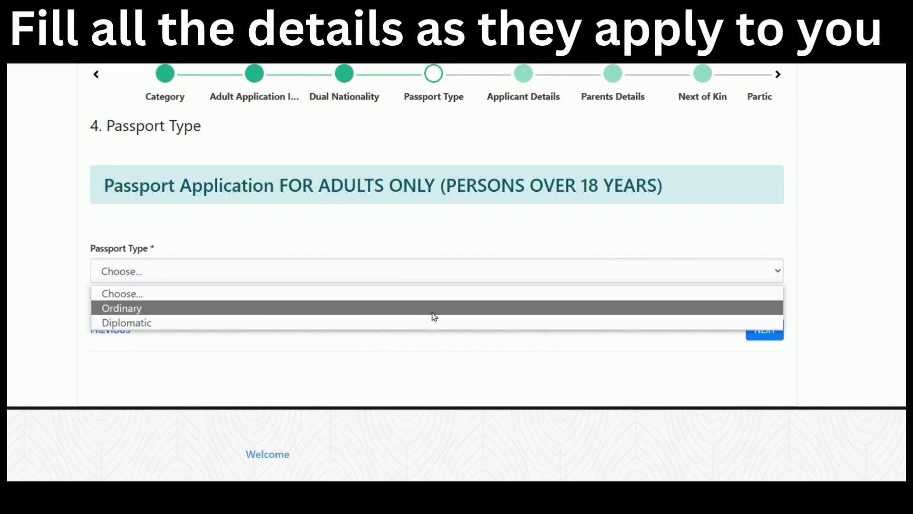
click(434, 308)
scroll(391, 341, down, 1)
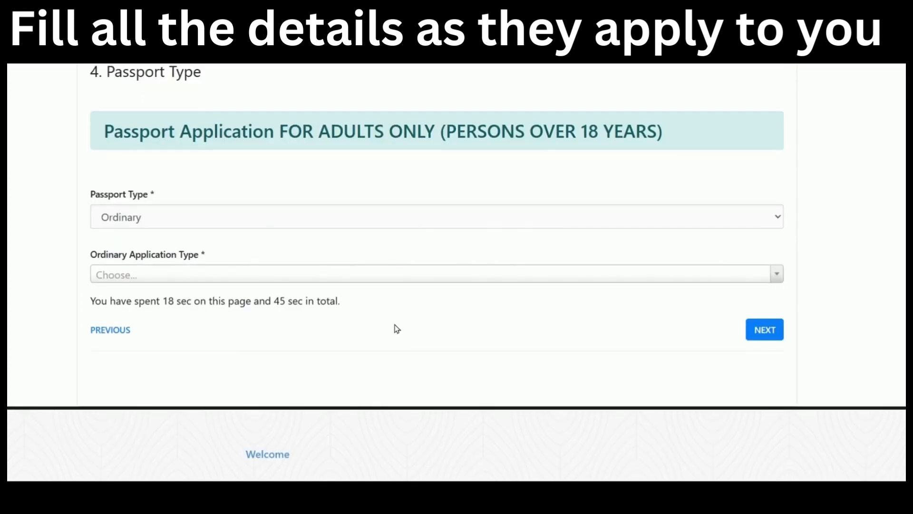
click(391, 278)
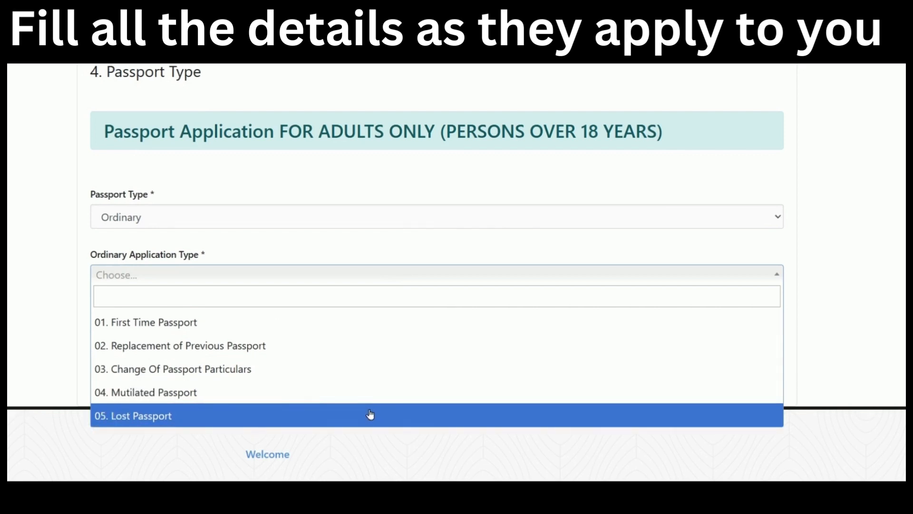
click(367, 328)
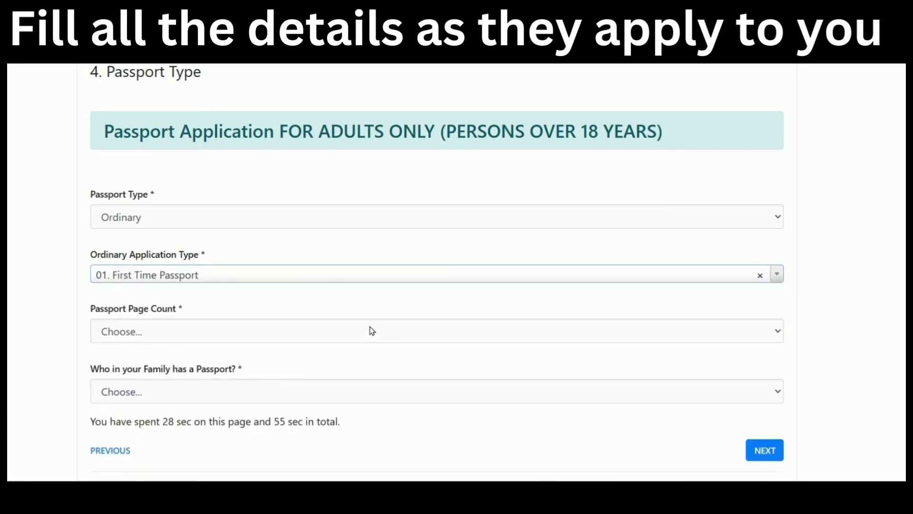
scroll(372, 330, down, 3)
click(386, 210)
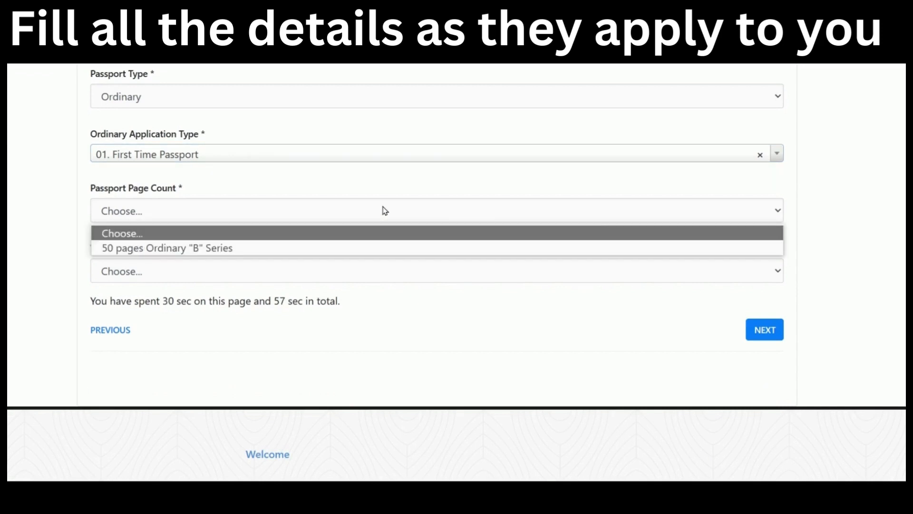
click(322, 248)
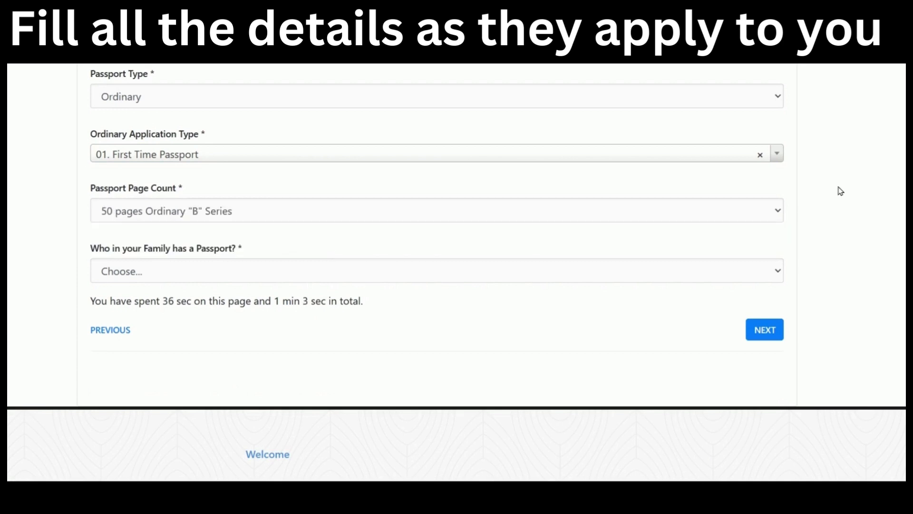
Set the family passport holder to None, after trying Parent and Spouse, and continue.
click(351, 275)
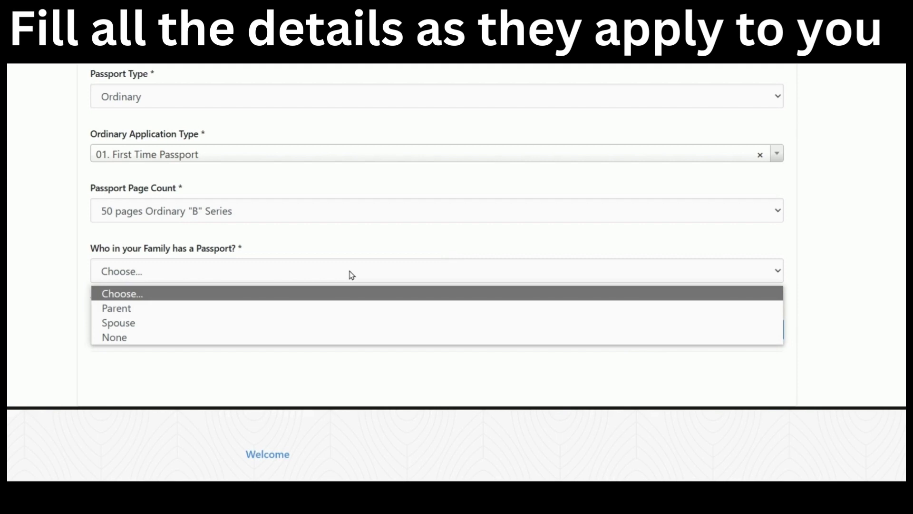
click(329, 309)
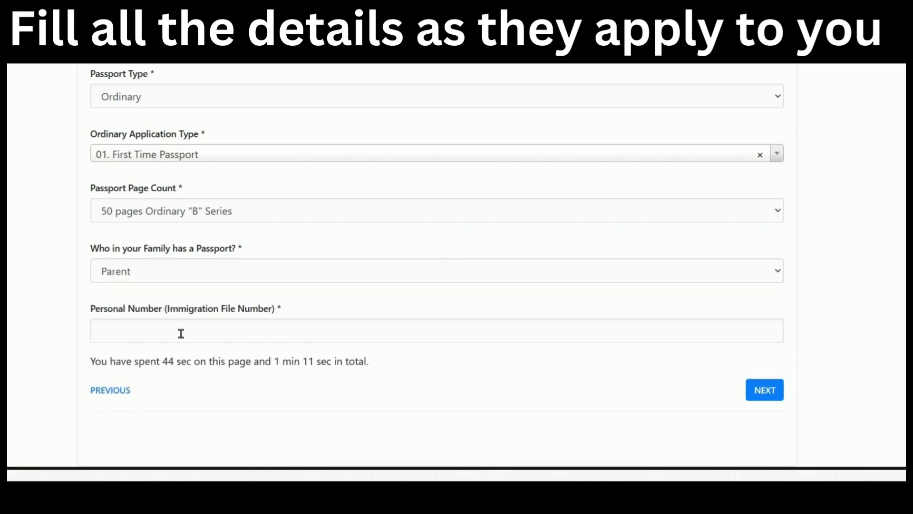
click(306, 279)
click(268, 323)
click(269, 325)
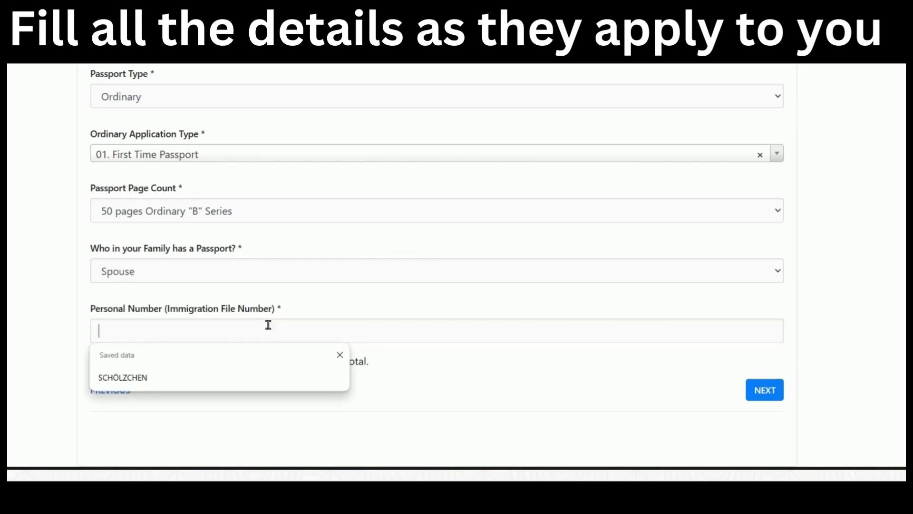
click(276, 271)
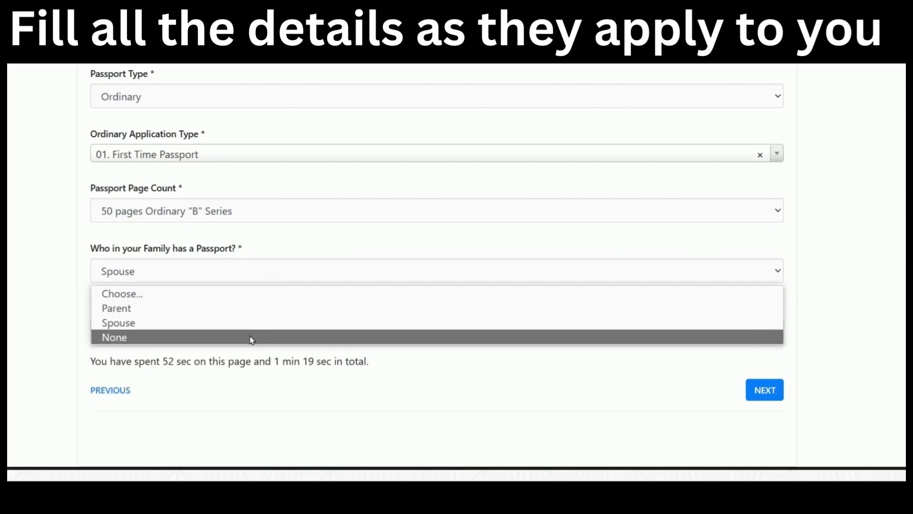
click(252, 338)
click(757, 332)
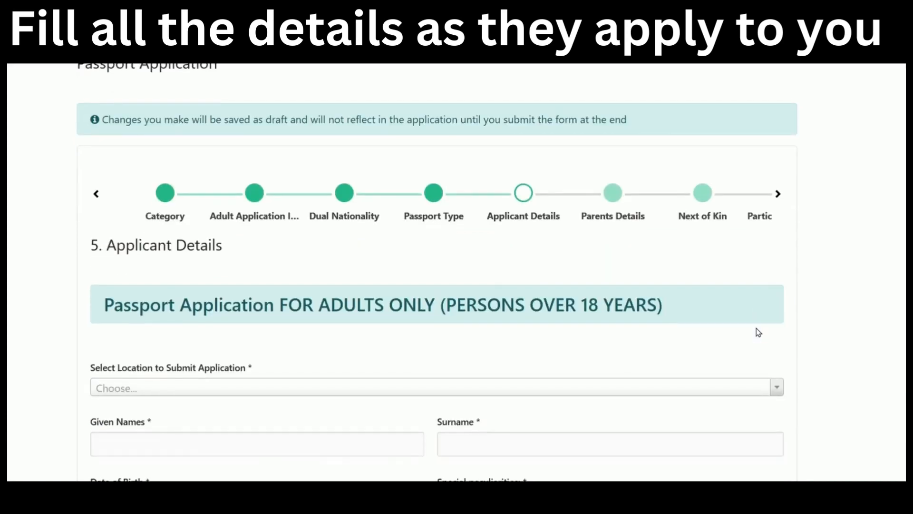
Select Nairobi KE from the submission location list on Applicant Details.
scroll(354, 293, up, 1)
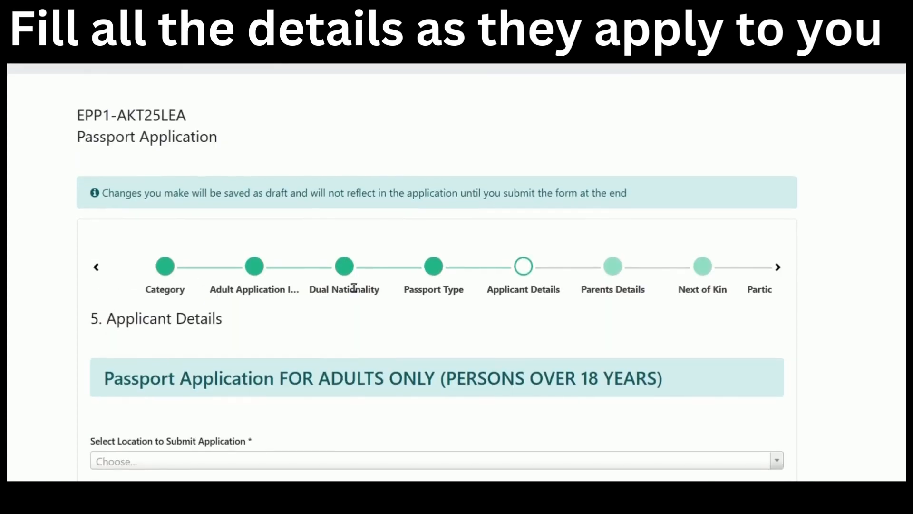
scroll(354, 287, down, 4)
scroll(352, 287, down, 1)
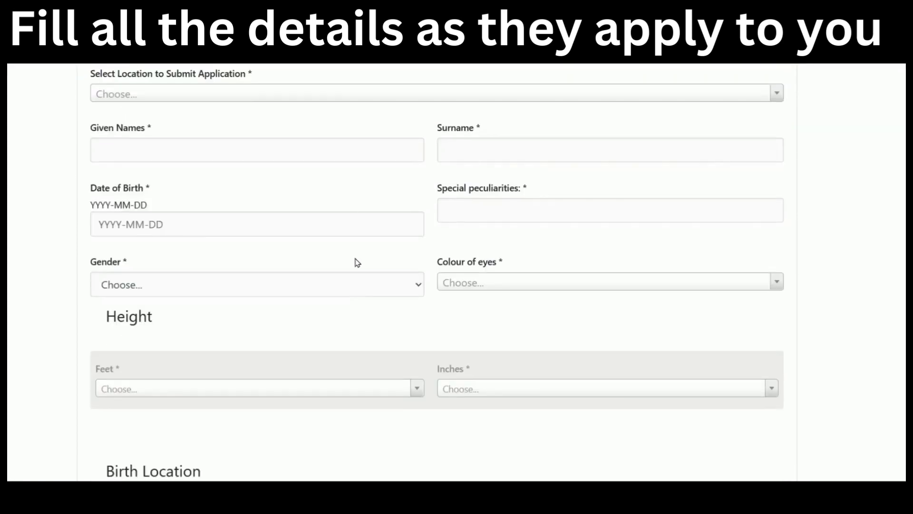
click(346, 99)
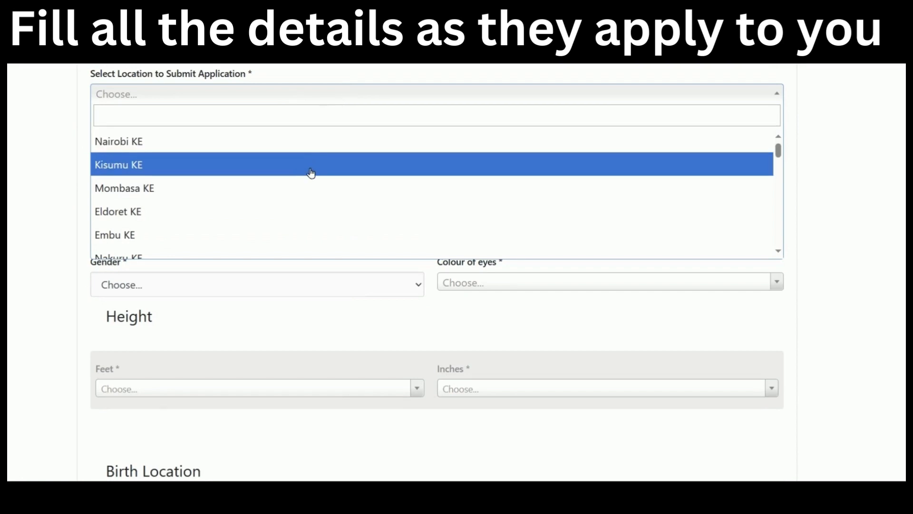
scroll(311, 174, down, 3)
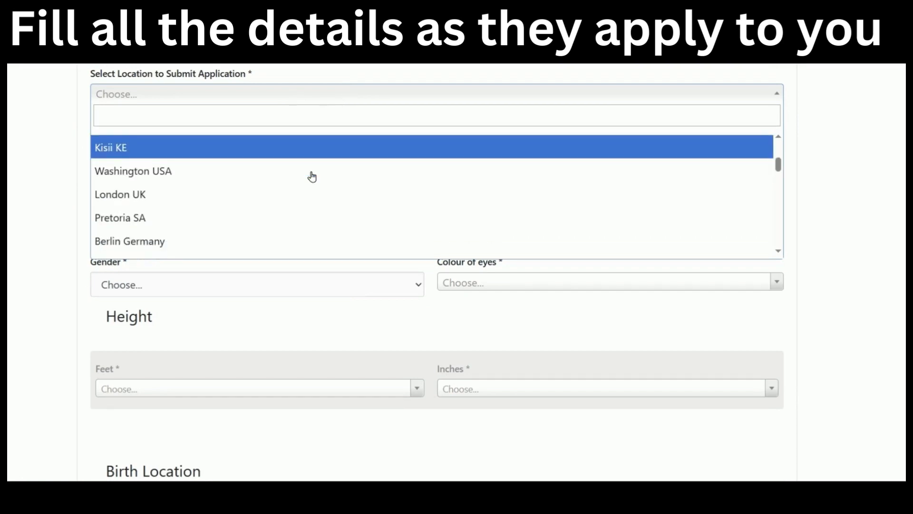
scroll(311, 177, down, 5)
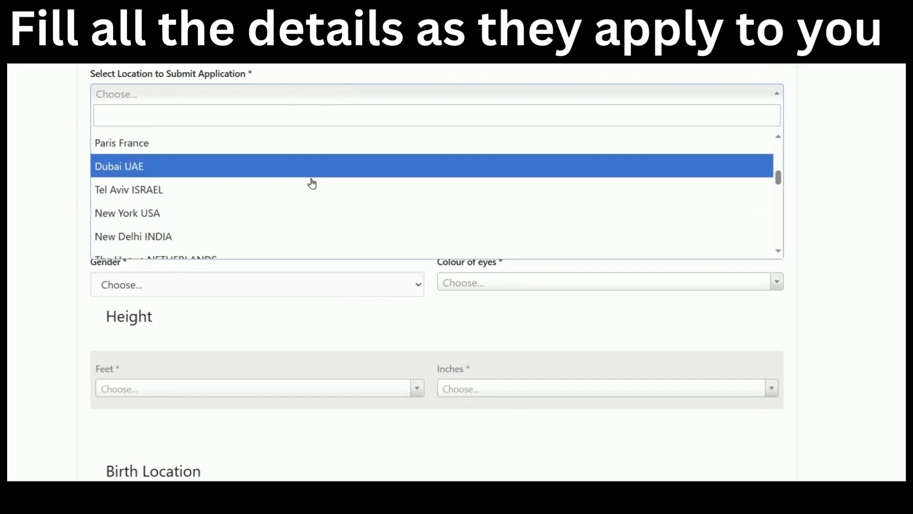
scroll(312, 183, down, 7)
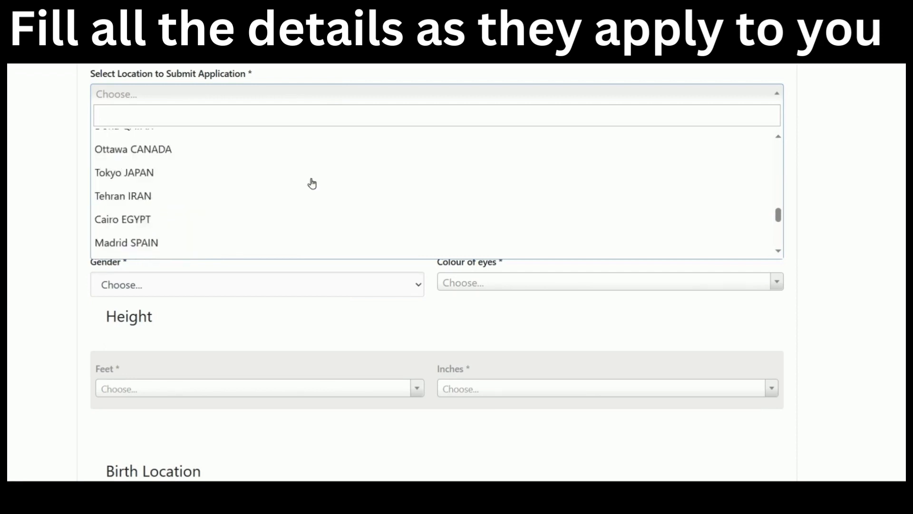
scroll(312, 183, down, 4)
scroll(311, 183, up, 5)
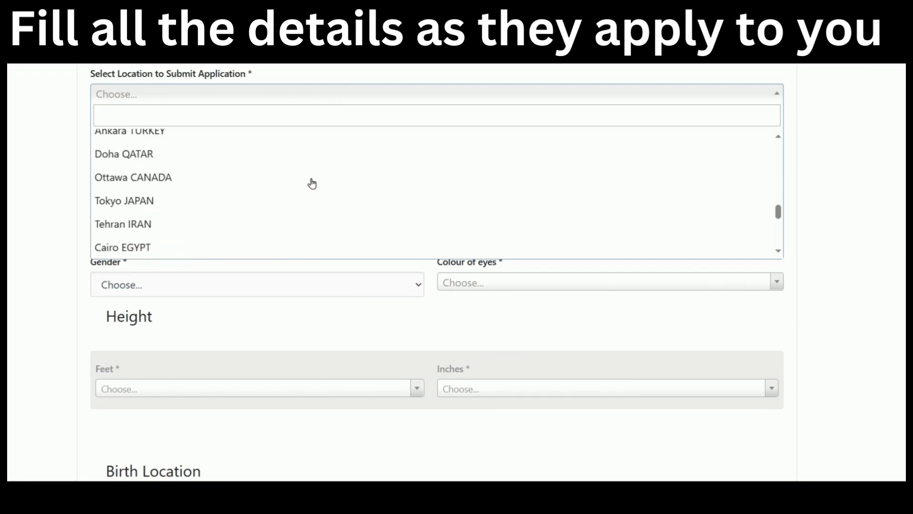
scroll(312, 183, up, 10)
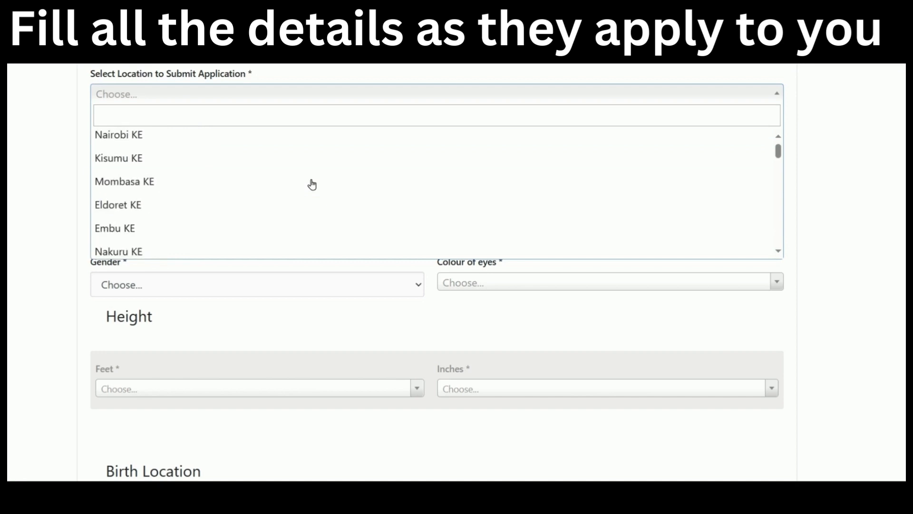
scroll(329, 149, up, 1)
click(329, 148)
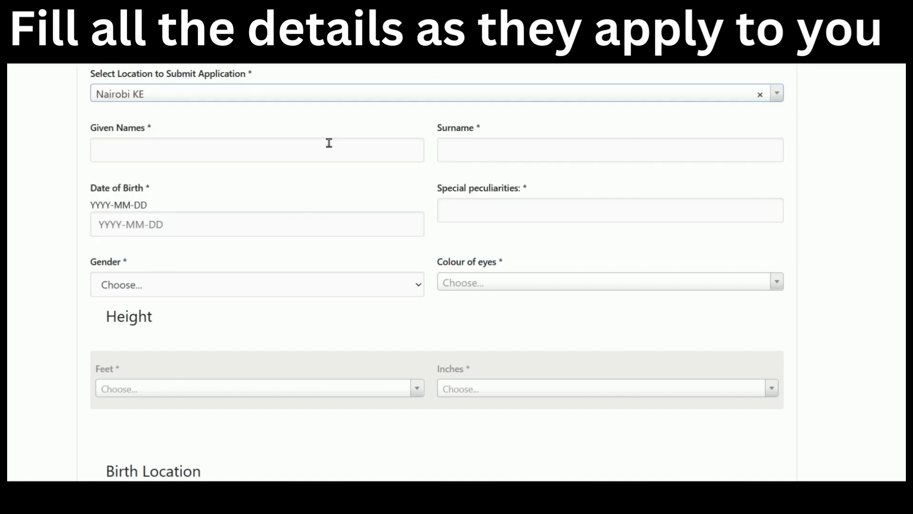
Enter the applicant's given names and surname, correcting the given-names field.
click(324, 150)
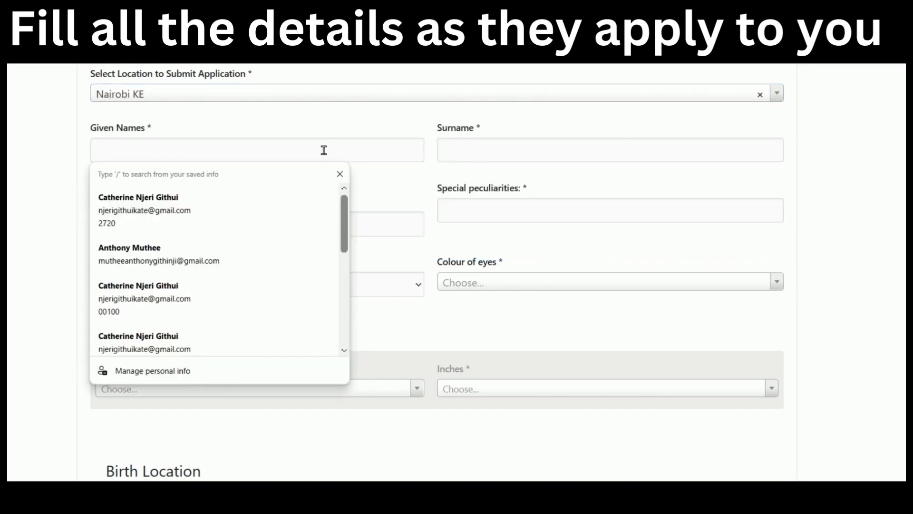
click(31, 186)
click(176, 151)
click(378, 203)
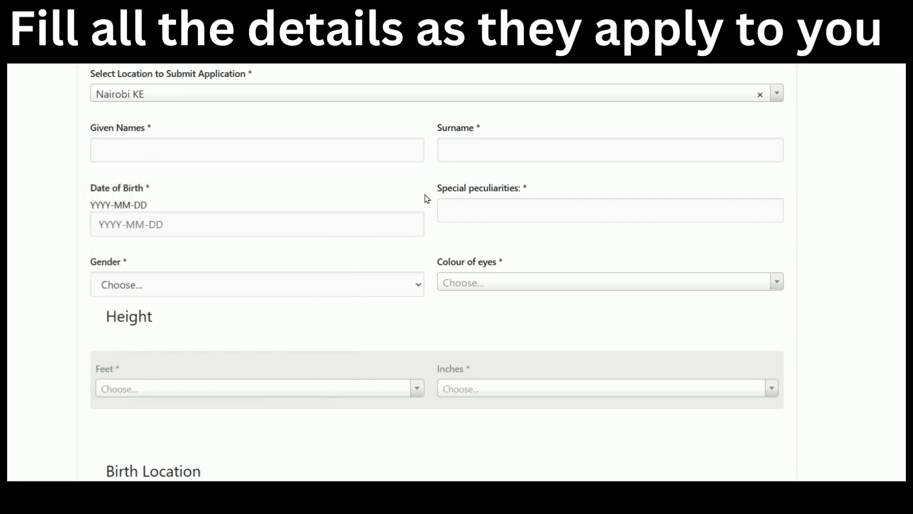
click(376, 149)
key(Escape)
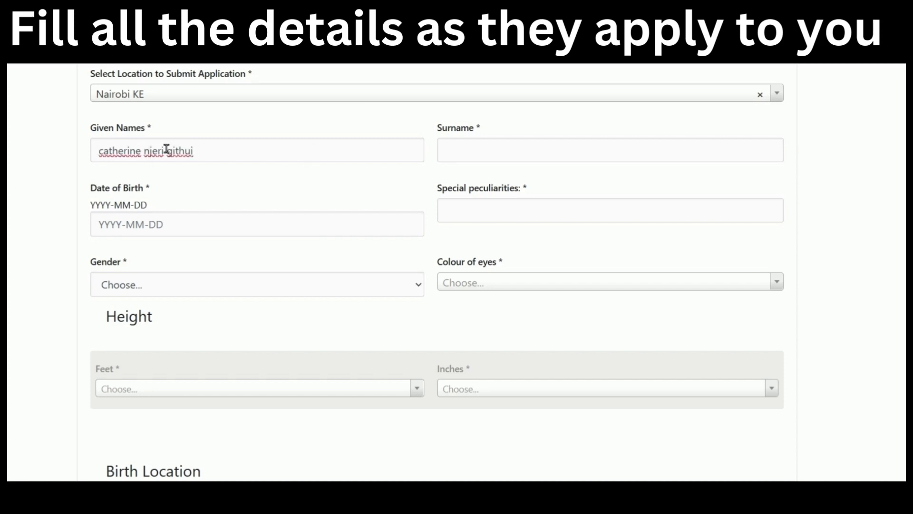
drag(167, 150, 210, 147)
key(BackSpace)
click(492, 142)
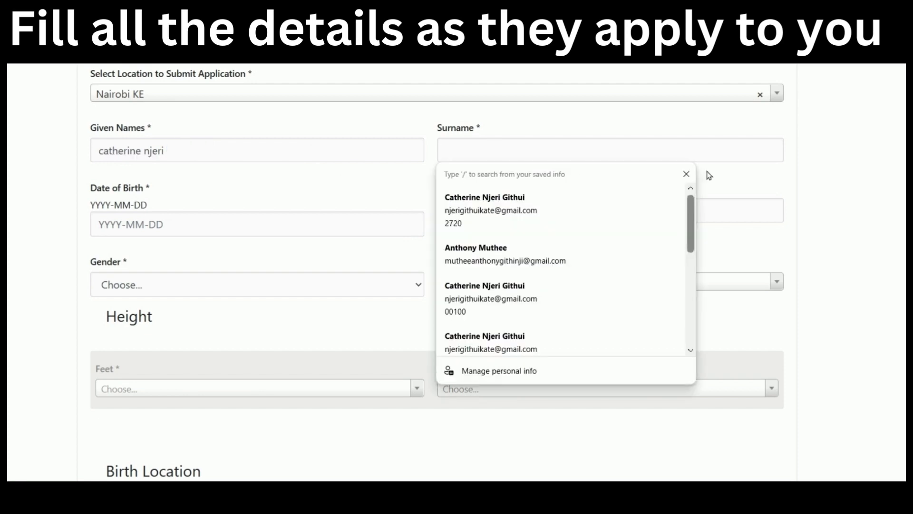
click(684, 173)
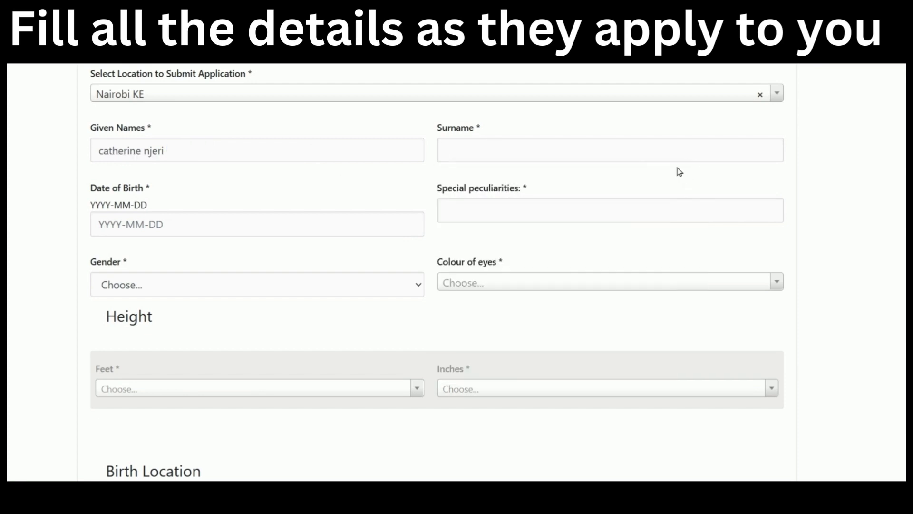
text(githui)
Enter the applicant's date of birth and nil for special peculiarities.
click(223, 229)
text(2000)
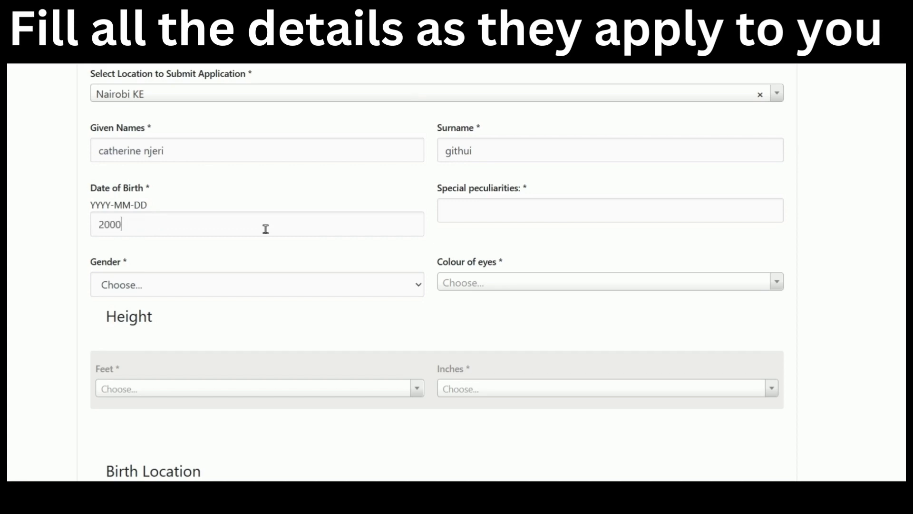
text(-014)
scroll(265, 229, up, 2)
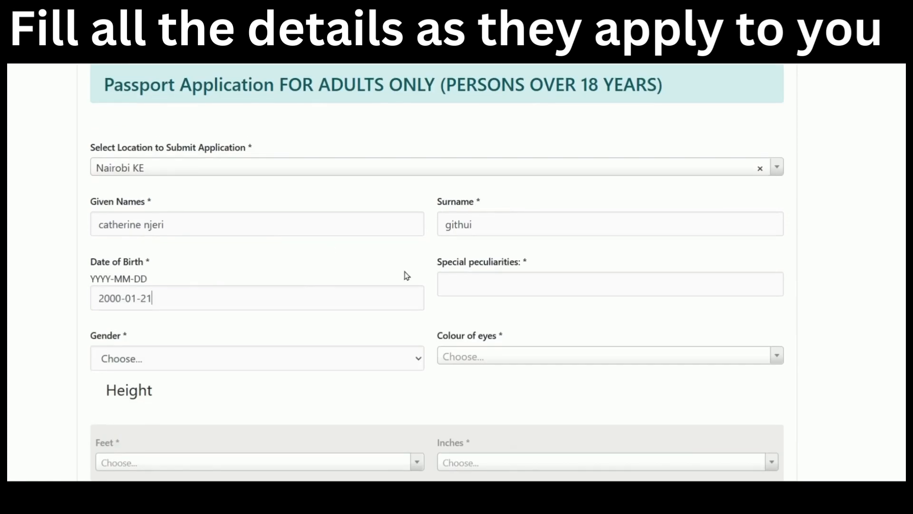
click(516, 286)
scroll(515, 285, up, 5)
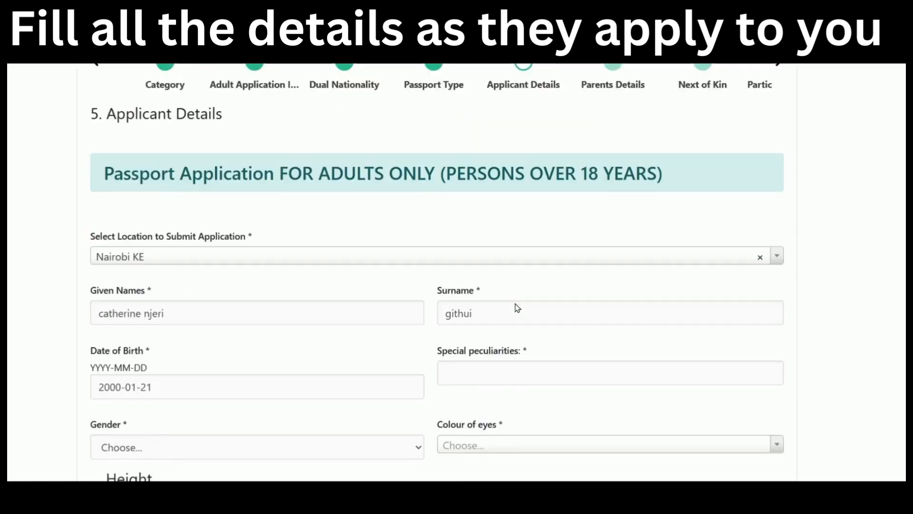
scroll(515, 304, down, 7)
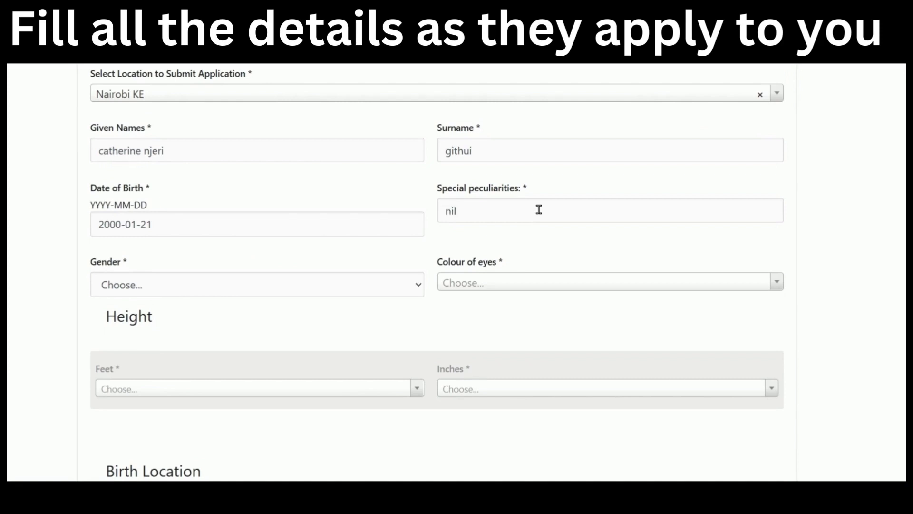
Set gender to Female, eye colour to Brown and height to 5feet.
click(275, 290)
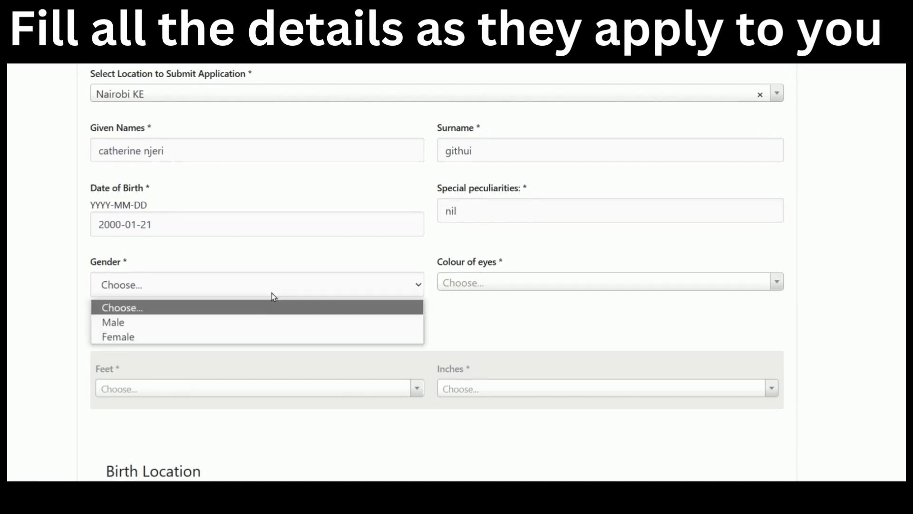
click(270, 336)
scroll(608, 237, down, 2)
click(614, 207)
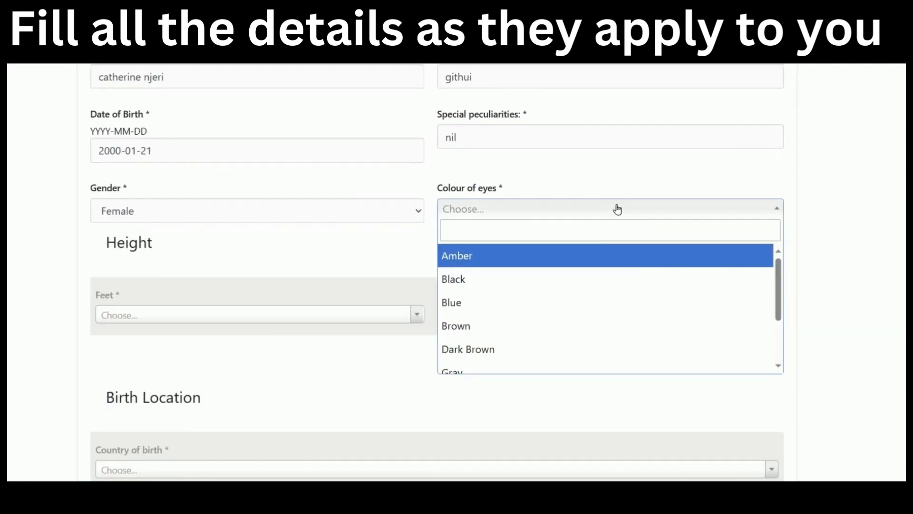
click(563, 326)
scroll(428, 276, down, 3)
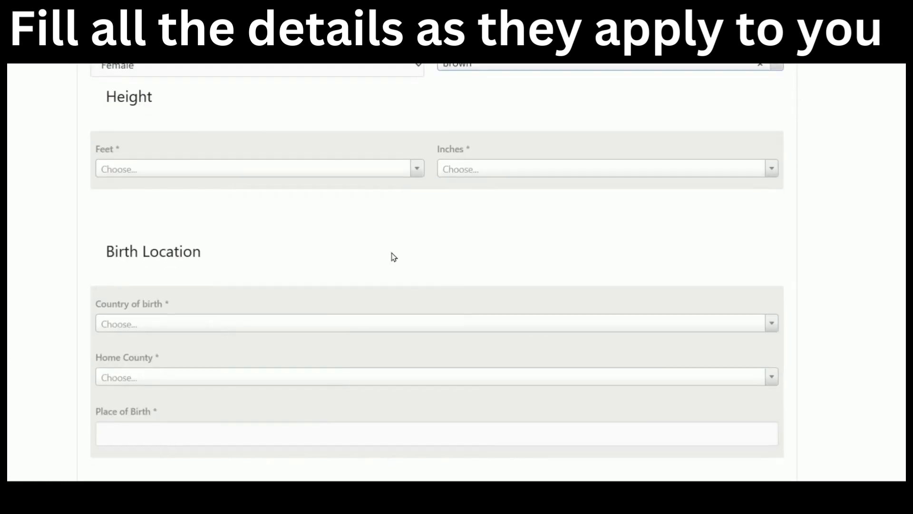
click(235, 169)
click(215, 288)
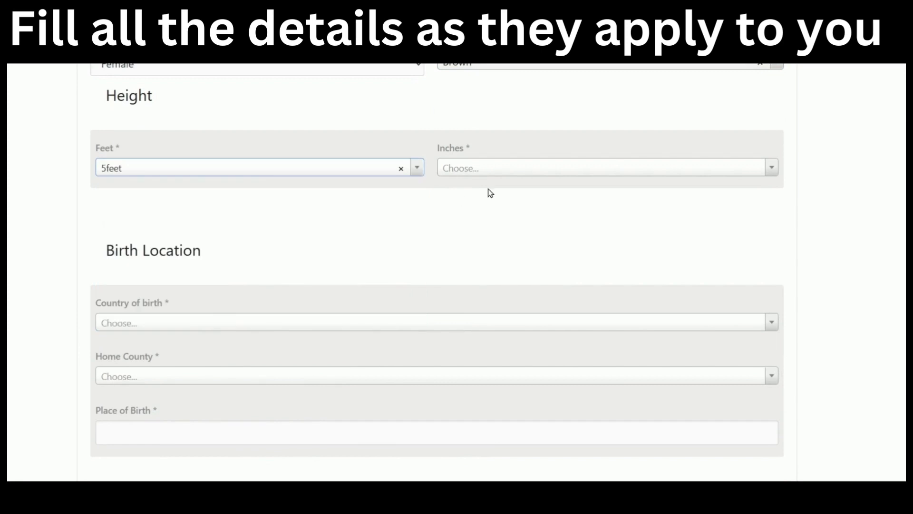
click(502, 174)
Complete the height with 6inches and set Country of birth to Kenya.
scroll(508, 281, down, 2)
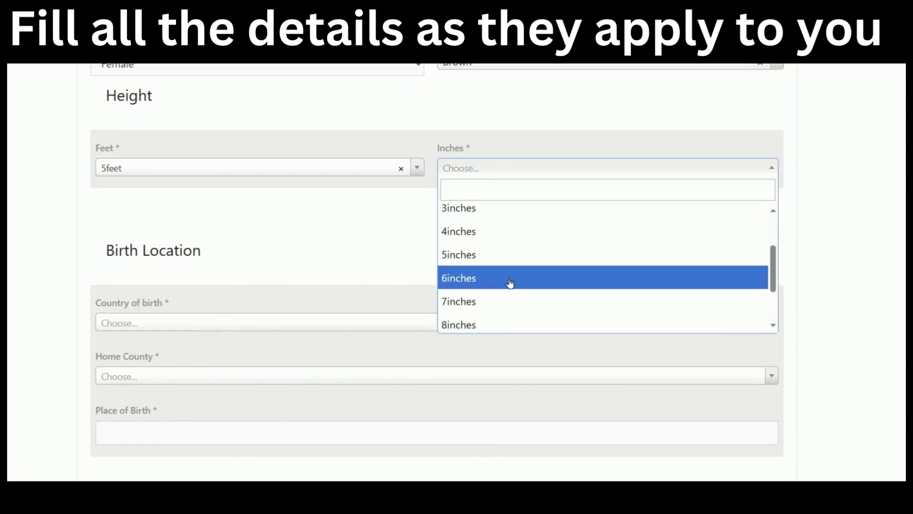
click(509, 283)
scroll(372, 257, down, 3)
click(325, 177)
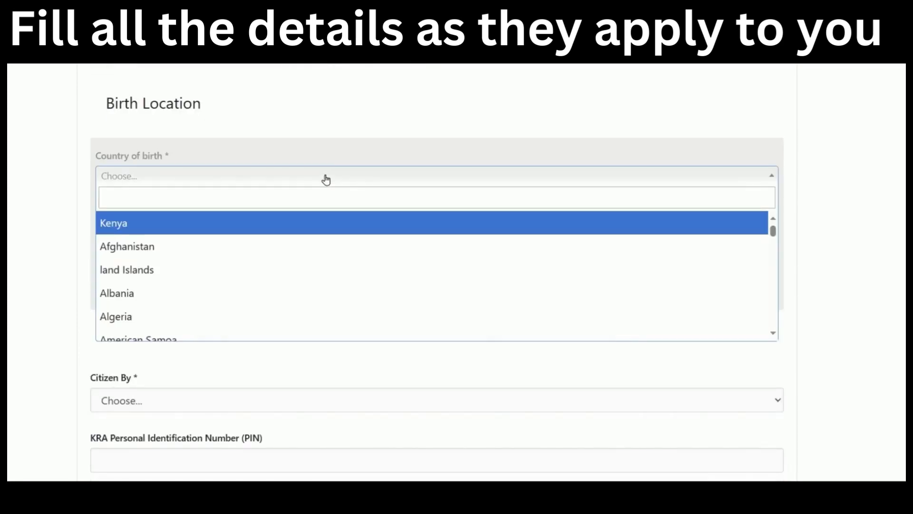
click(322, 233)
Choose MURANGA as Home County and enter muranga as Place of Birth.
scroll(328, 209, down, 2)
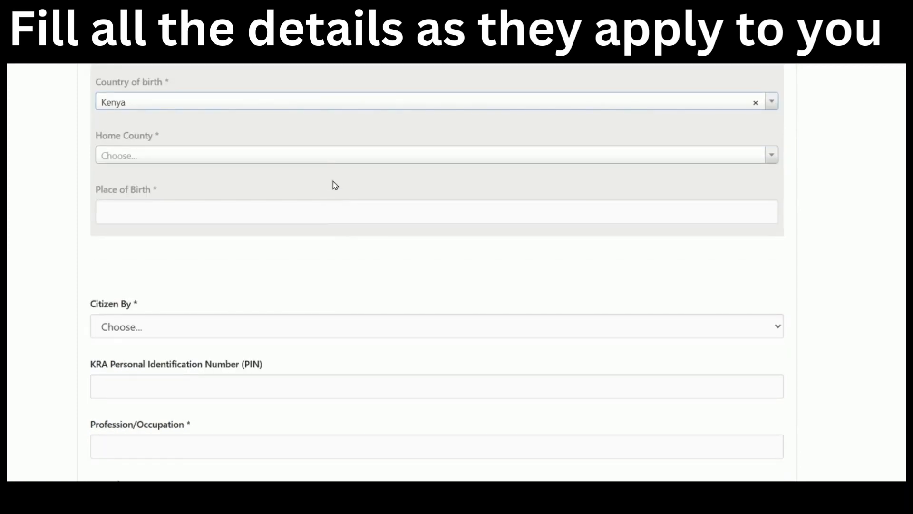
click(344, 161)
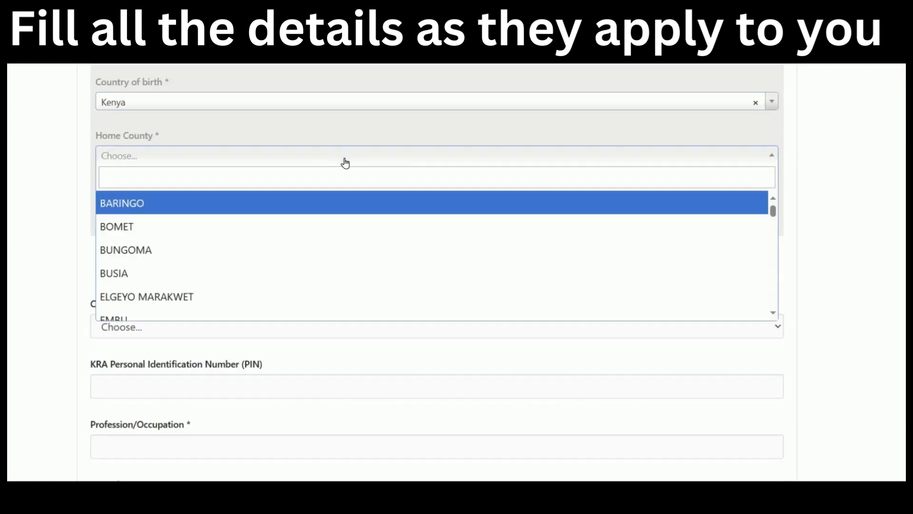
scroll(371, 172, up, 2)
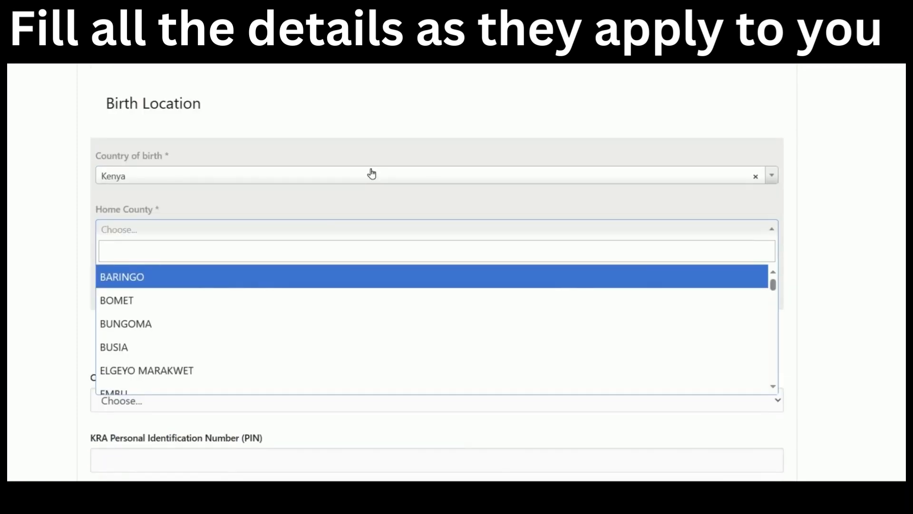
scroll(371, 173, down, 2)
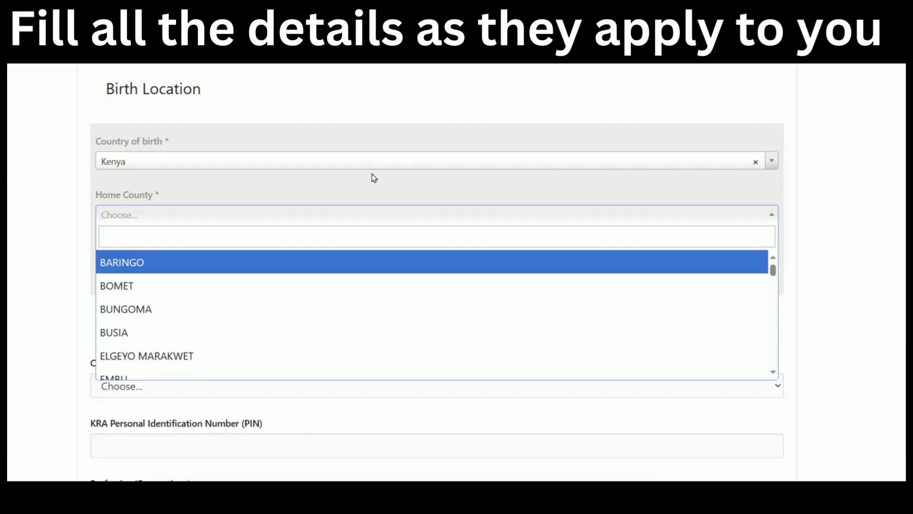
scroll(370, 265, down, 4)
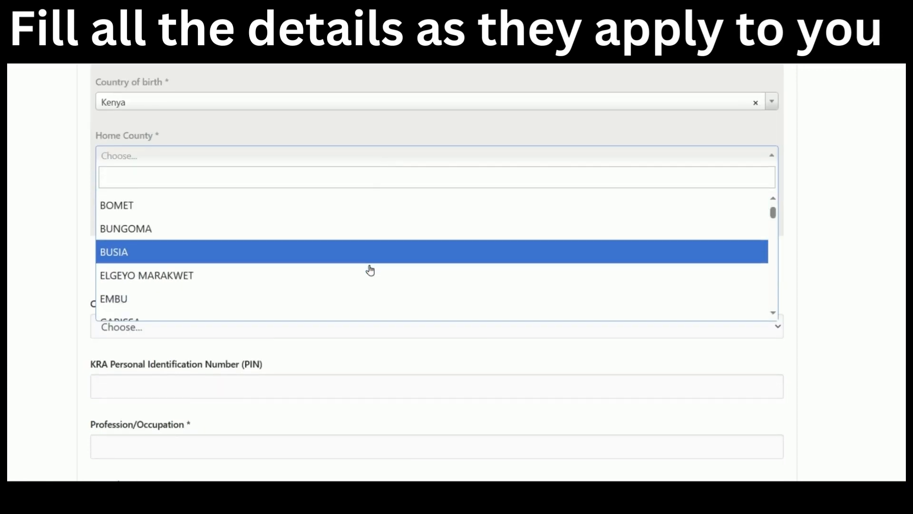
scroll(372, 265, down, 10)
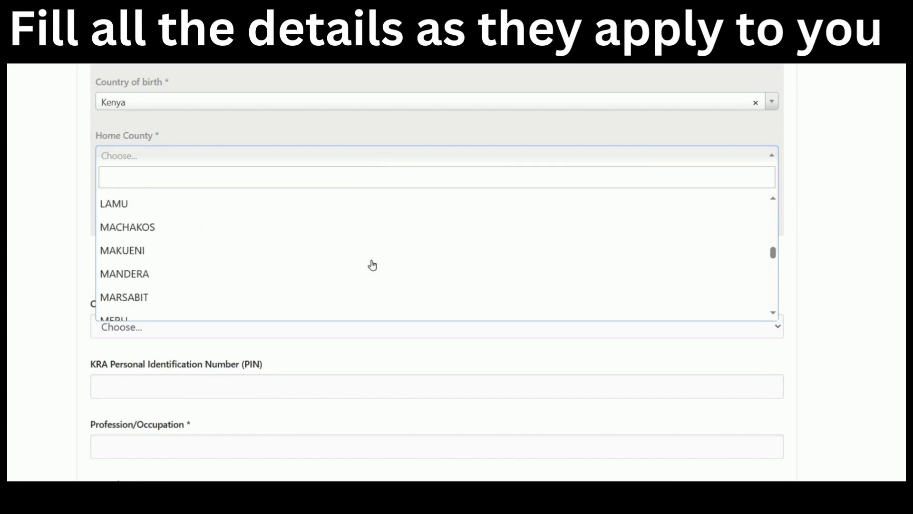
scroll(372, 265, up, 4)
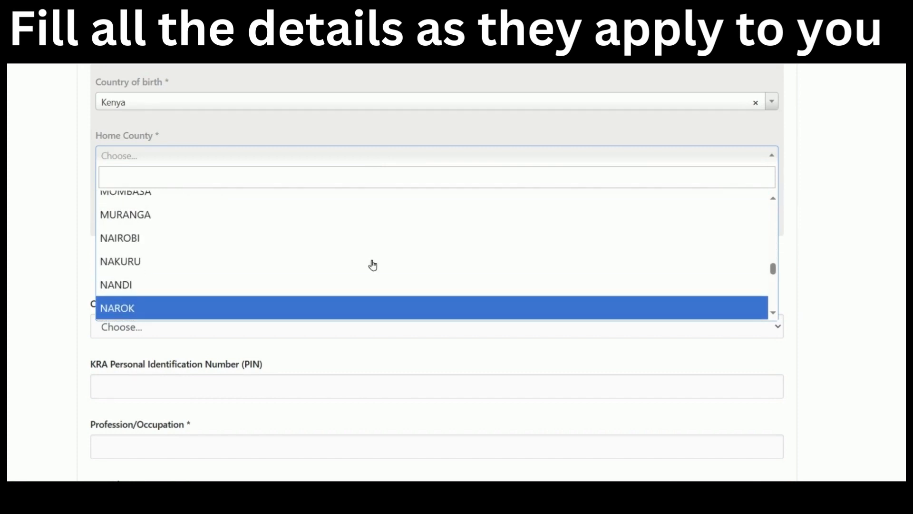
click(379, 248)
click(408, 204)
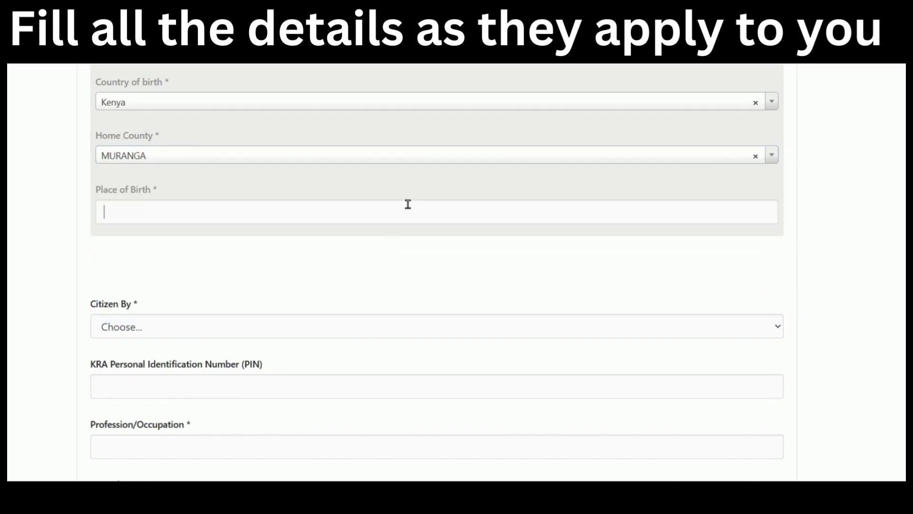
text(muranga)
scroll(408, 201, down, 3)
Set Citizen By to Kuzaliwa / Birth.
click(398, 183)
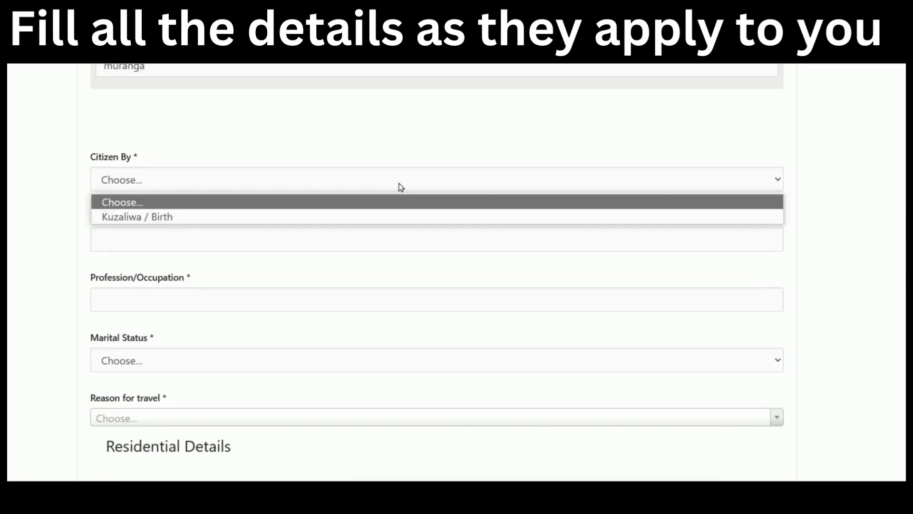
click(387, 219)
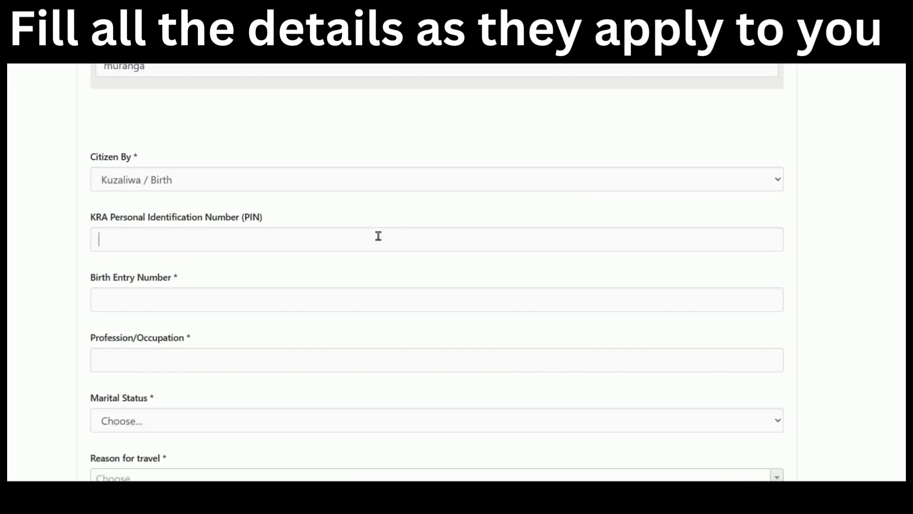
triple_click(265, 216)
click(331, 248)
scroll(330, 258, down, 2)
Enter the applicant's birth entry number and Consultant as Profession/Occupation.
click(304, 223)
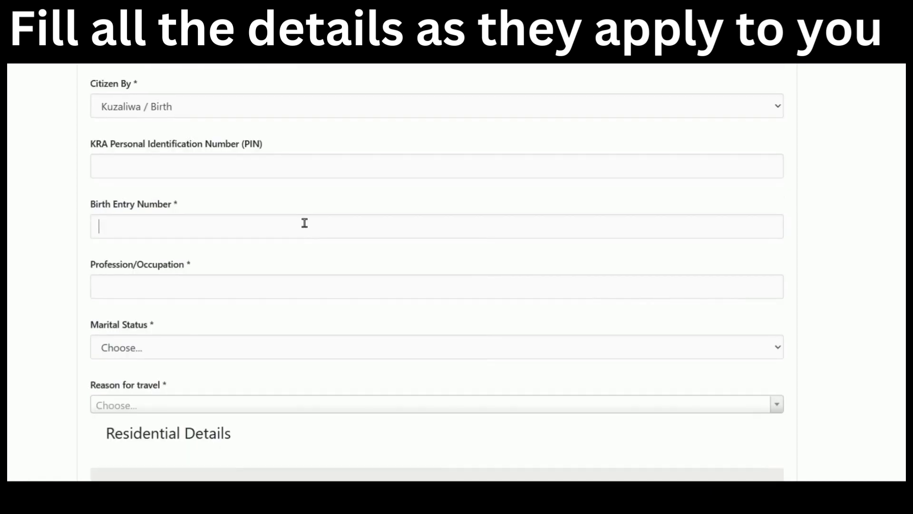
click(280, 288)
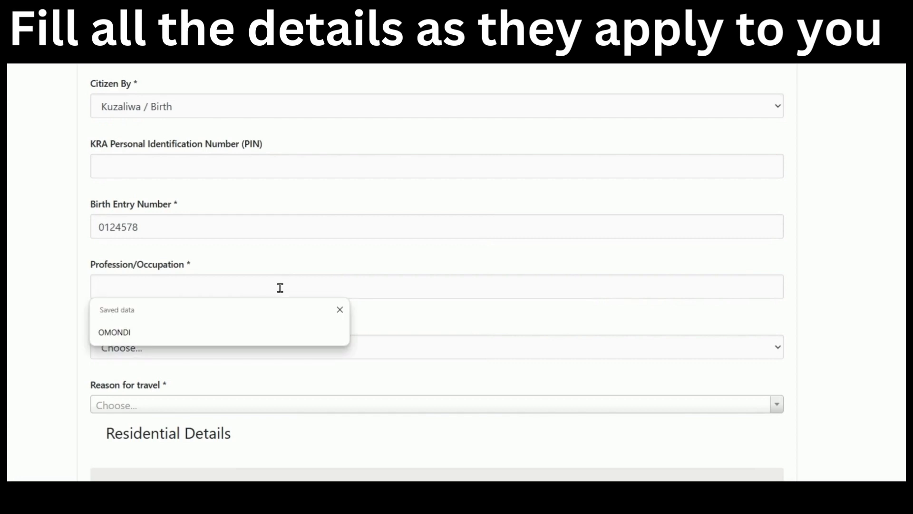
text(C)
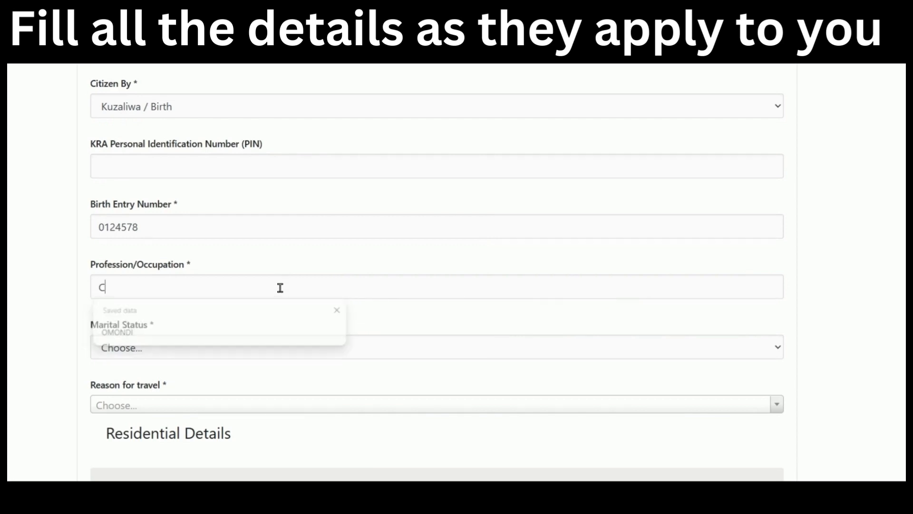
text(onsu)
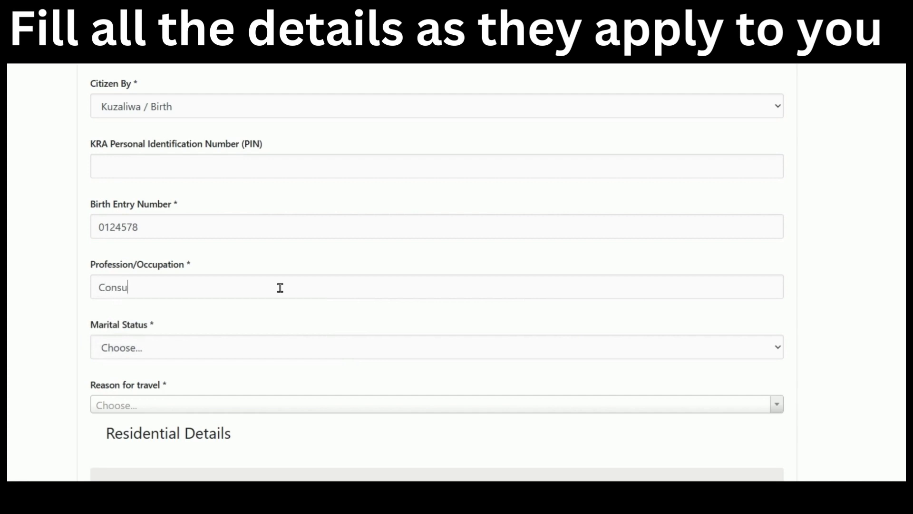
text(ltant)
scroll(281, 287, down, 3)
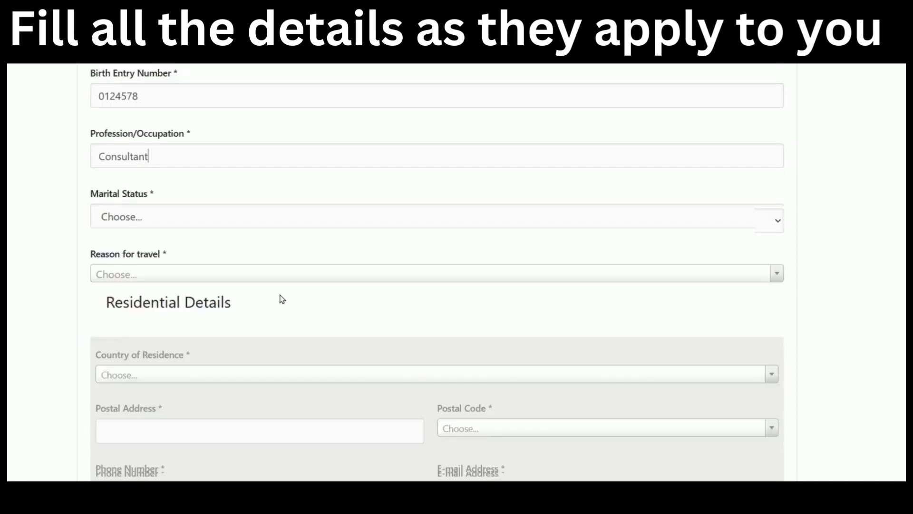
Pick Single, then Married to inspect the maiden-name and name-change fields.
click(240, 198)
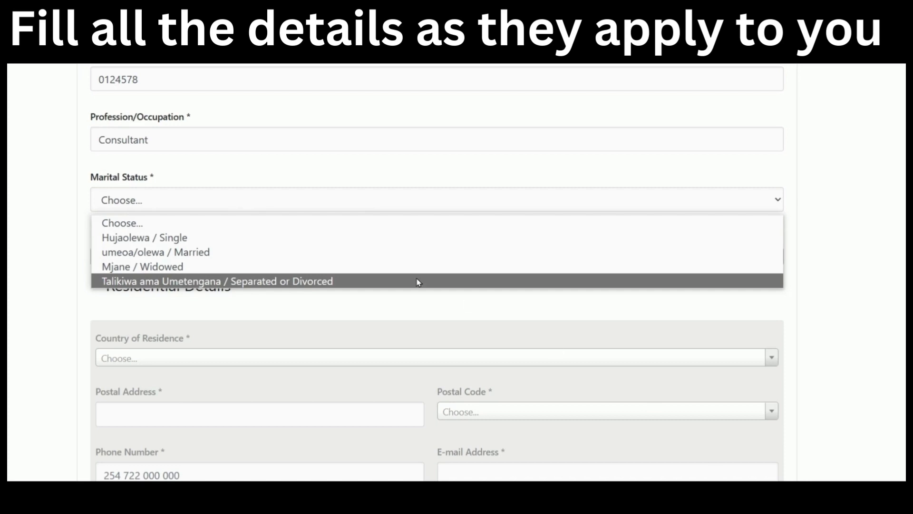
click(339, 245)
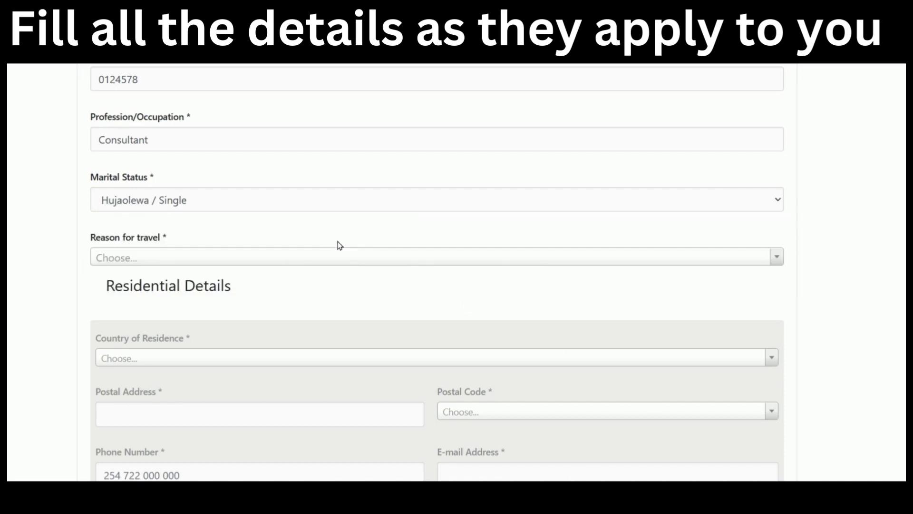
click(338, 206)
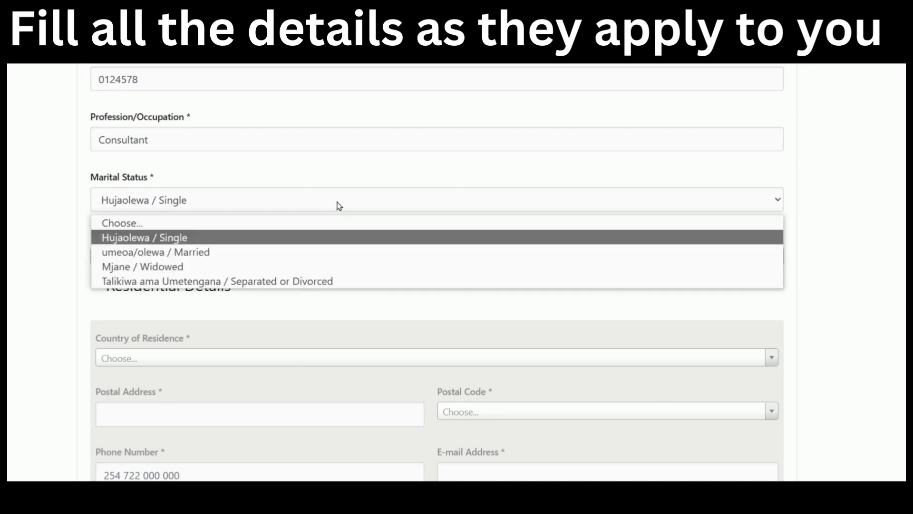
click(329, 249)
scroll(329, 248, down, 2)
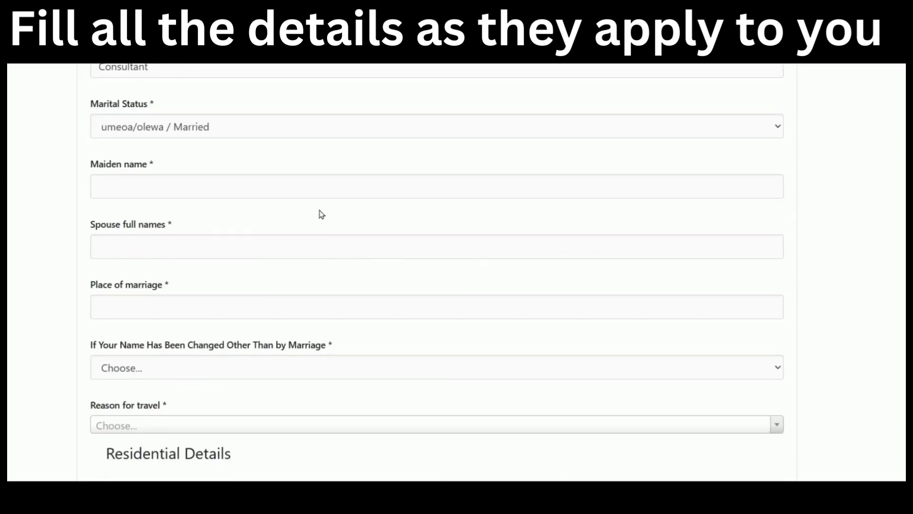
click(180, 185)
scroll(181, 191, down, 2)
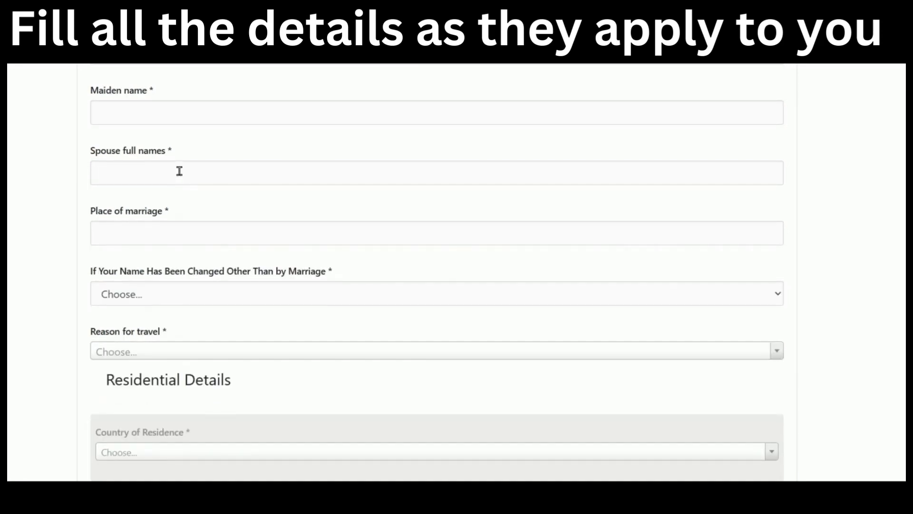
scroll(181, 178, down, 2)
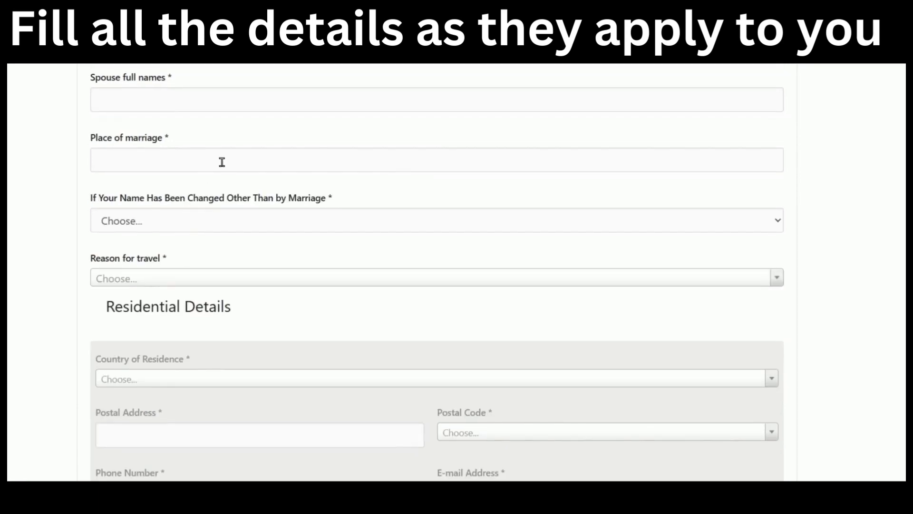
click(206, 225)
click(376, 200)
scroll(376, 205, up, 4)
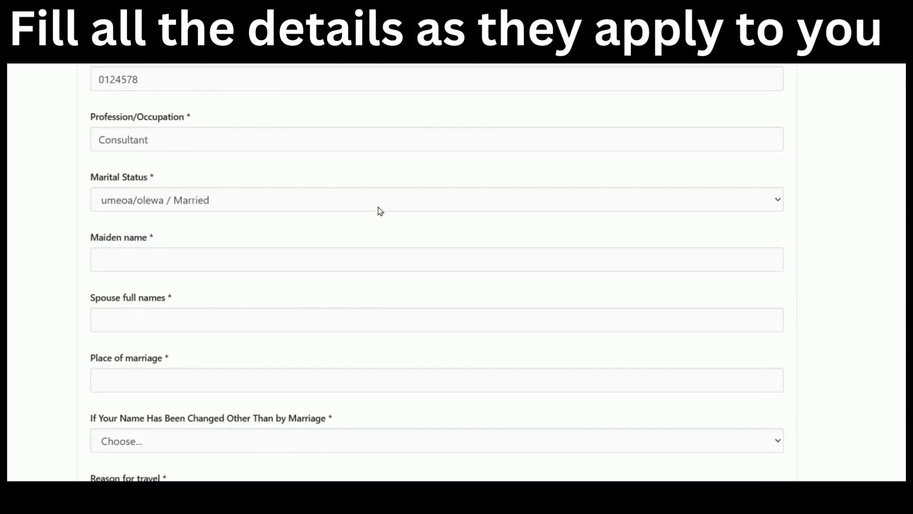
Try Mjane / Widowed, then Separated / Divorced, checking each option's extra fields.
click(384, 202)
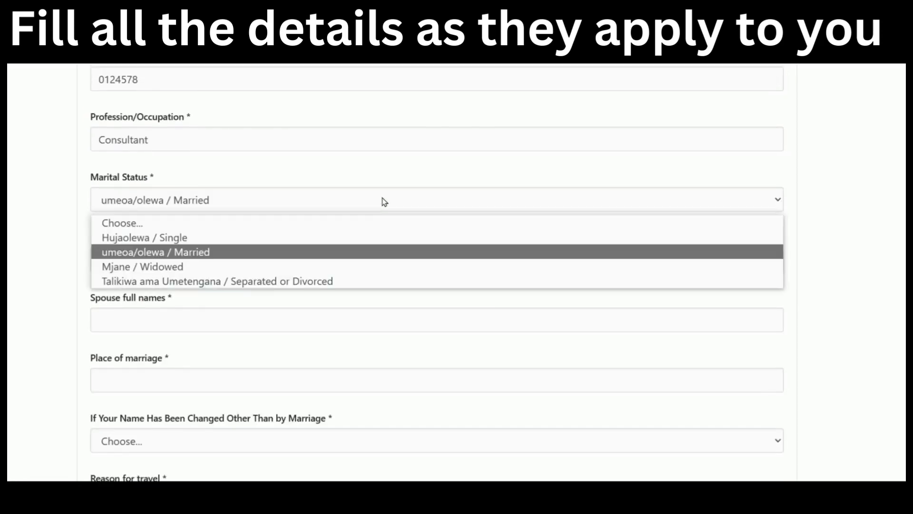
click(341, 266)
scroll(342, 264, down, 2)
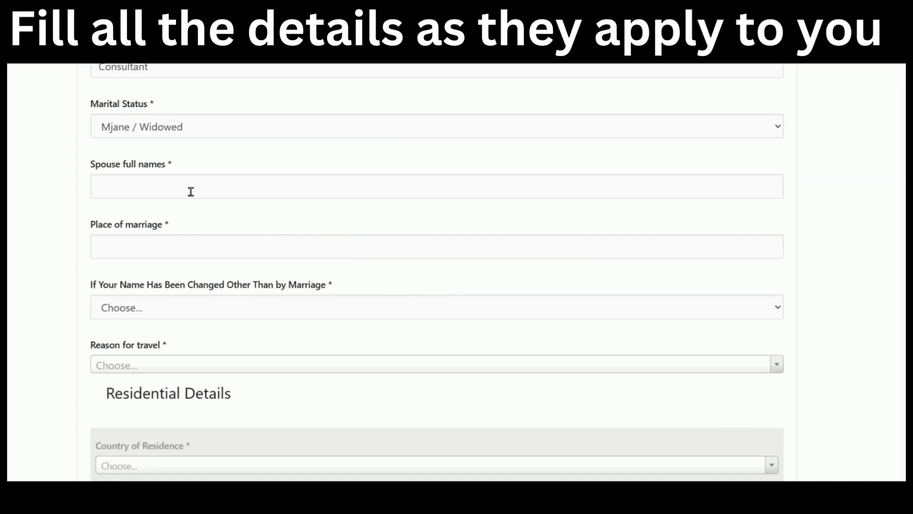
scroll(252, 222, down, 2)
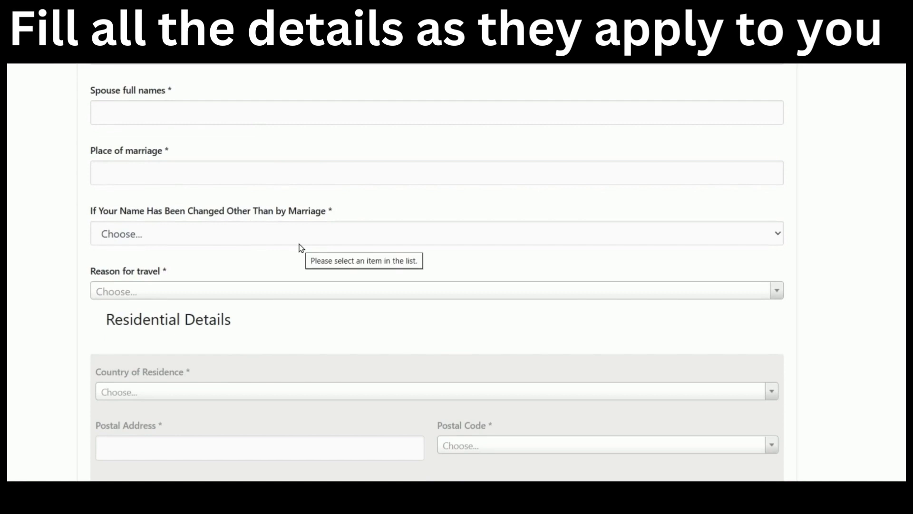
scroll(301, 246, up, 2)
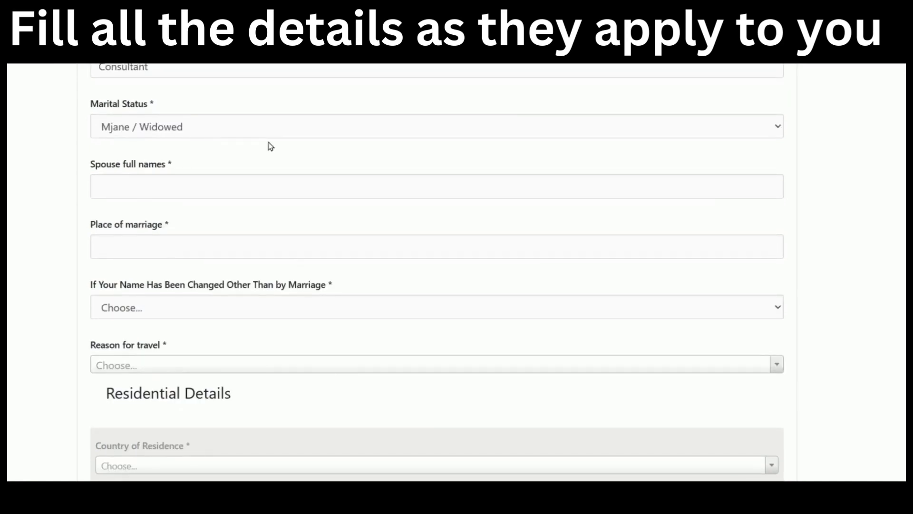
click(267, 127)
click(306, 209)
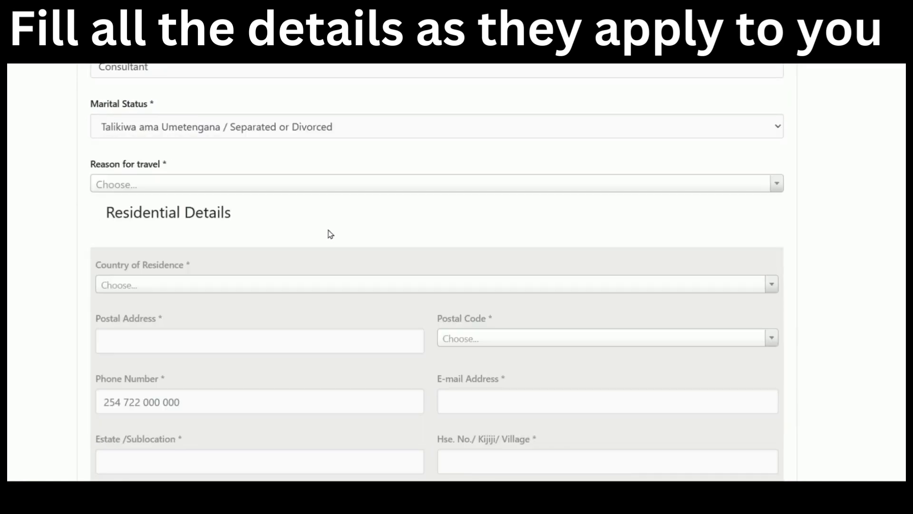
scroll(332, 236, down, 5)
scroll(332, 236, up, 5)
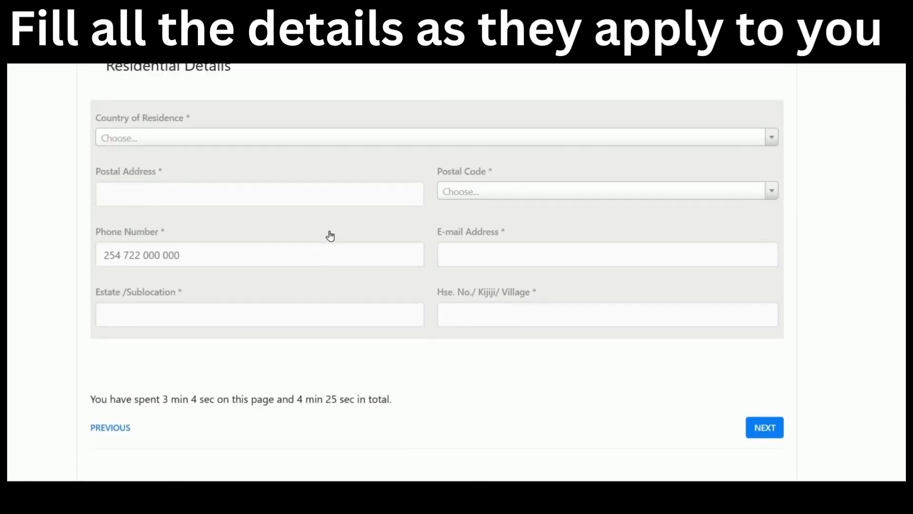
scroll(332, 236, up, 4)
scroll(332, 236, down, 4)
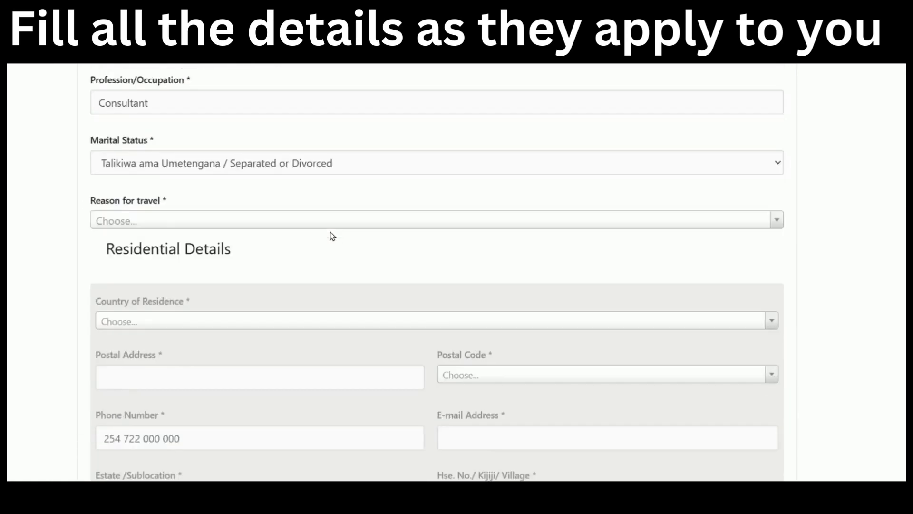
Settle Marital Status on Hujaolewa / Single after briefly reselecting Married.
click(354, 134)
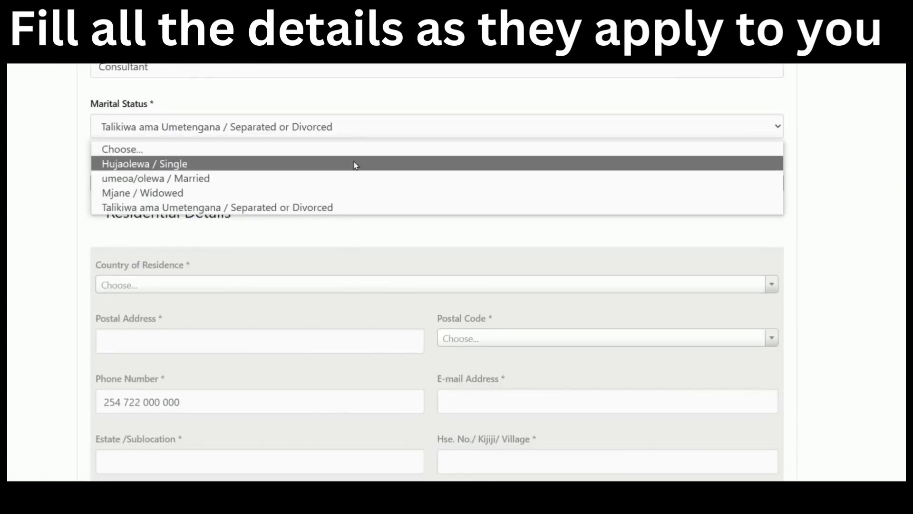
click(355, 179)
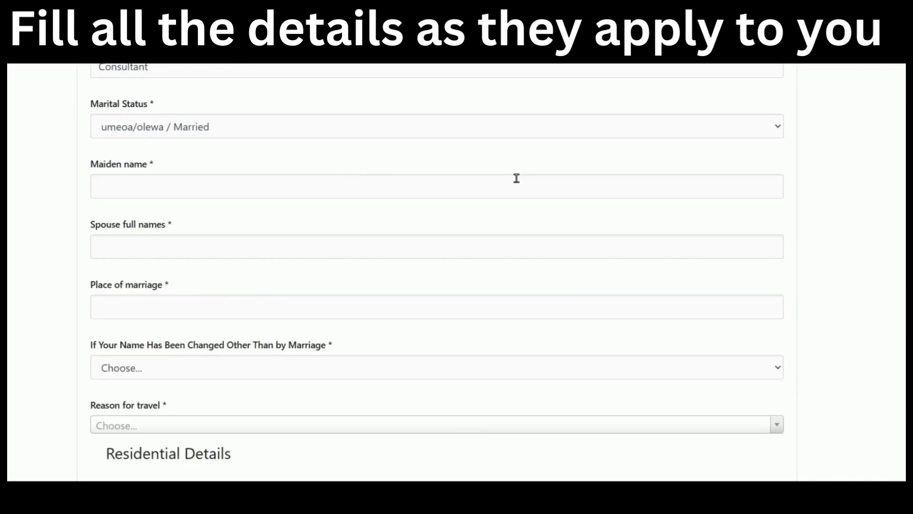
click(404, 129)
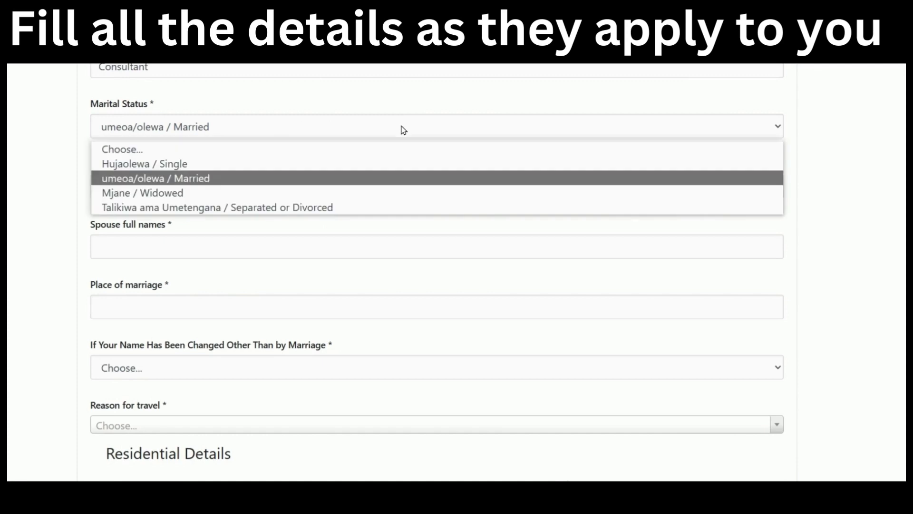
click(393, 165)
click(361, 186)
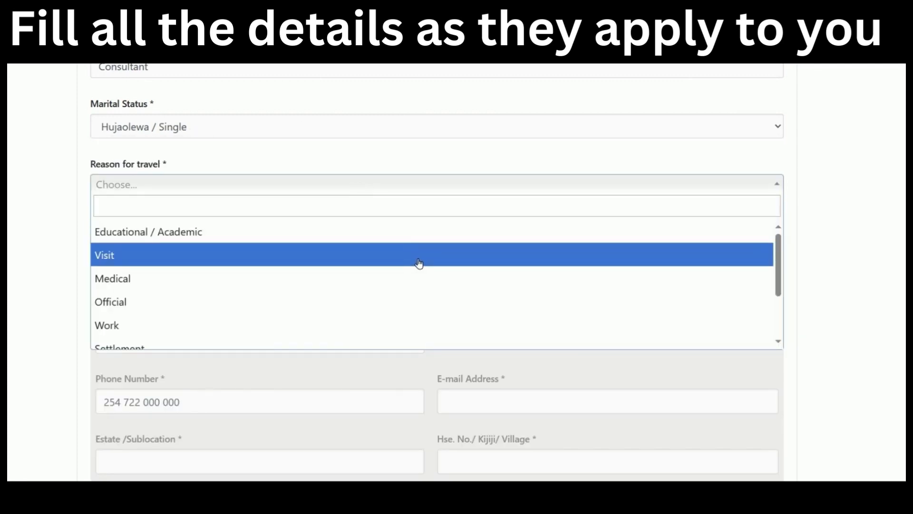
Try Visit, Medical, Official and Work as the reason for travel.
scroll(419, 263, down, 1)
scroll(419, 263, up, 1)
scroll(419, 263, down, 2)
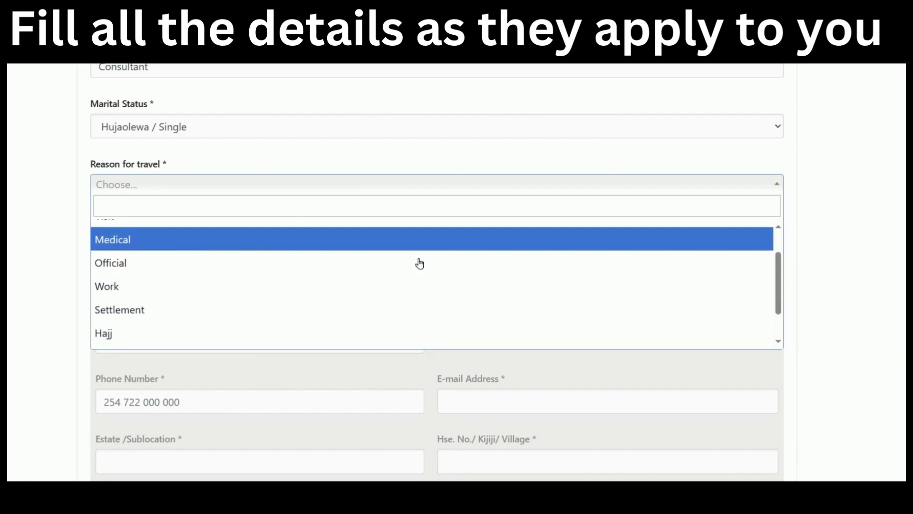
scroll(419, 263, down, 2)
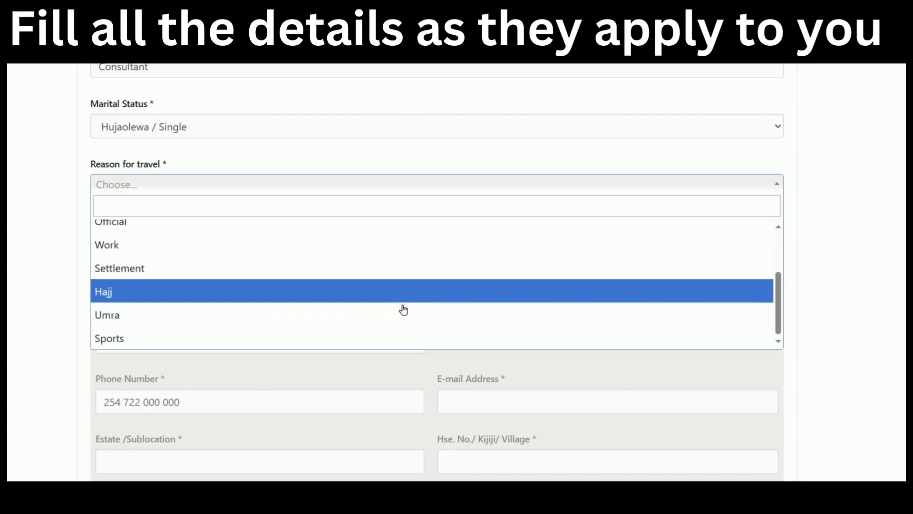
scroll(403, 309, up, 3)
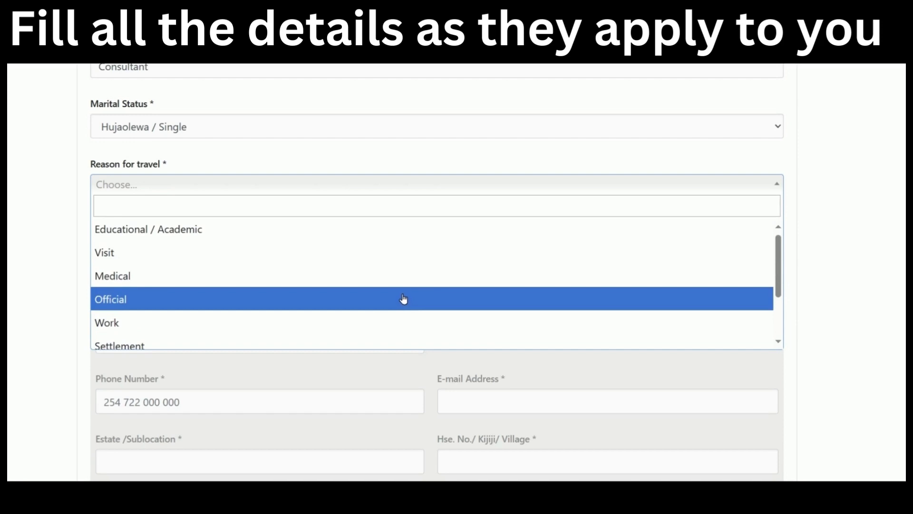
click(374, 260)
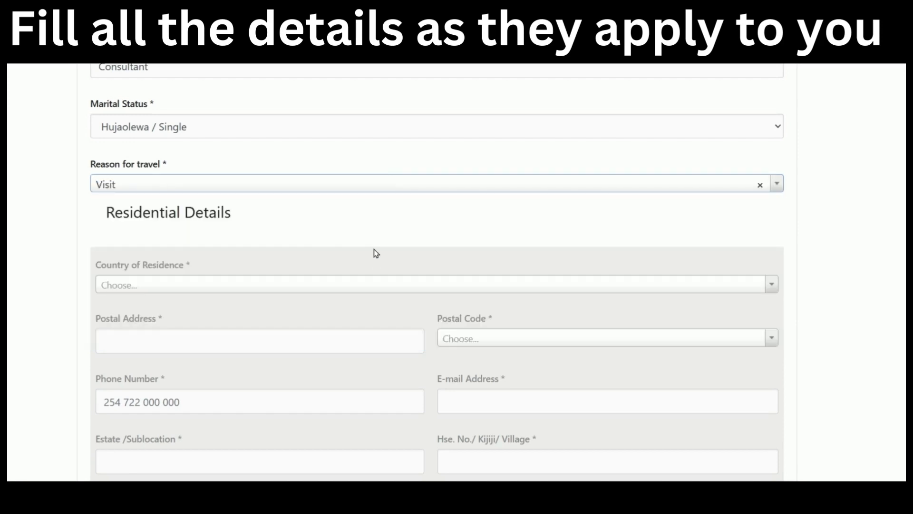
click(387, 183)
click(291, 277)
click(308, 184)
scroll(301, 267, down, 2)
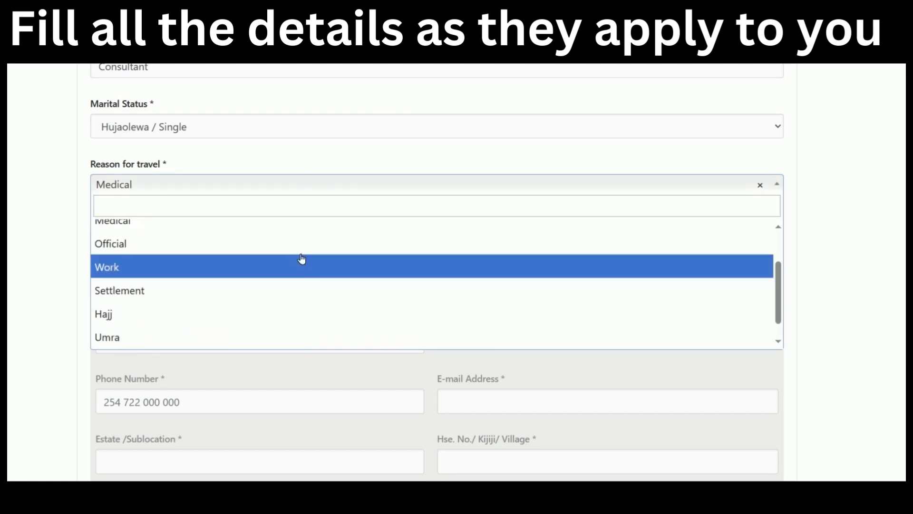
click(298, 244)
click(459, 190)
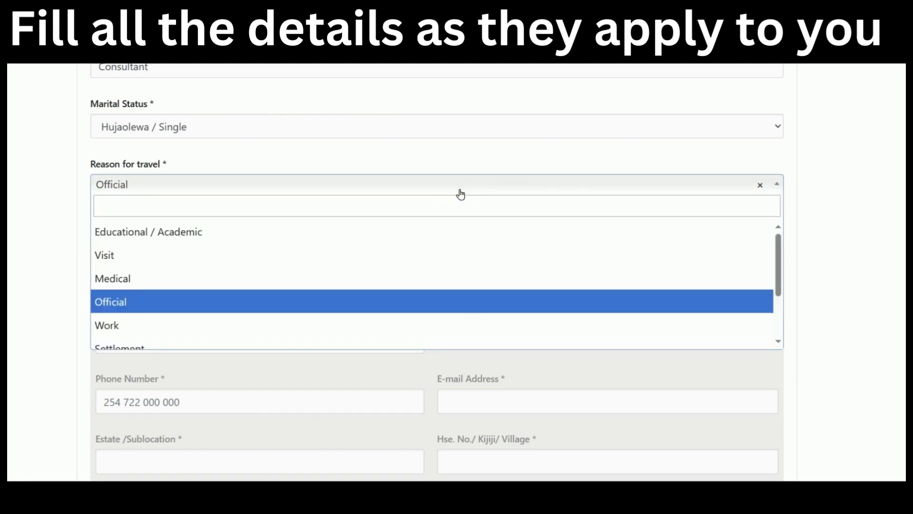
click(395, 326)
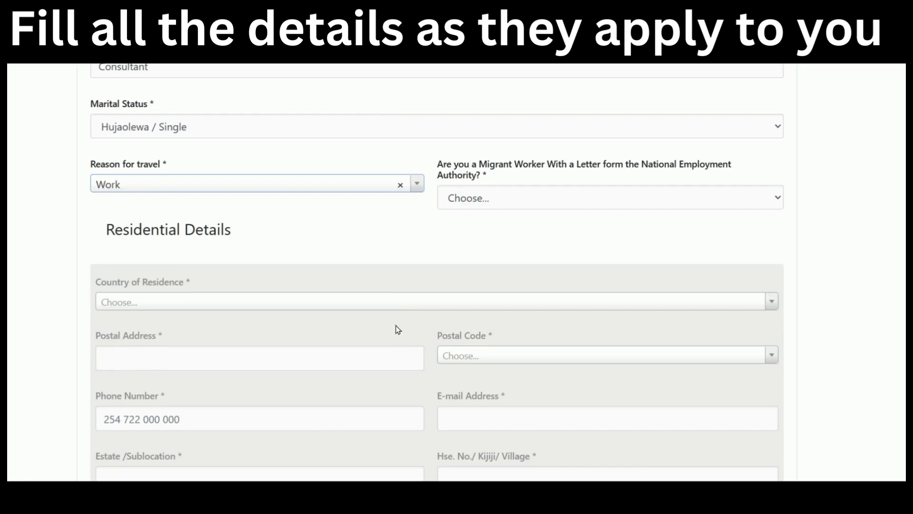
Answer the migrant worker question Yes, then change it to No.
click(545, 204)
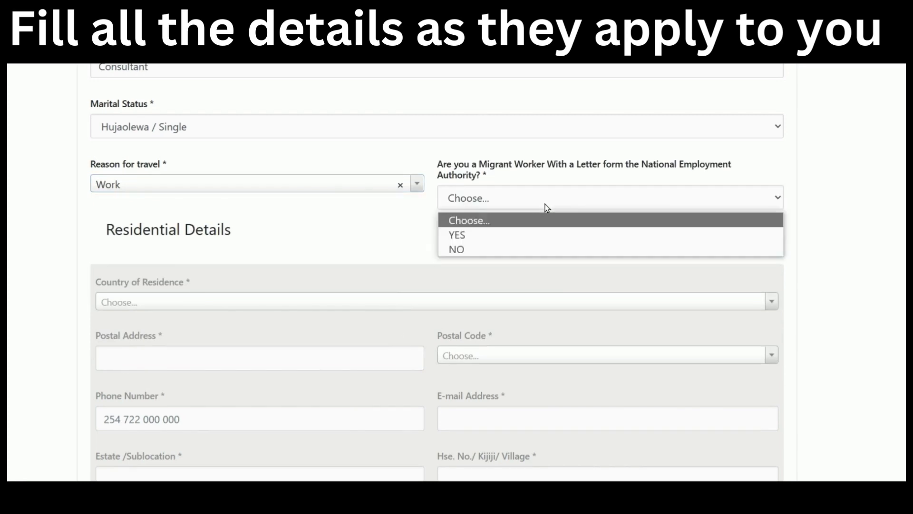
click(530, 235)
click(532, 205)
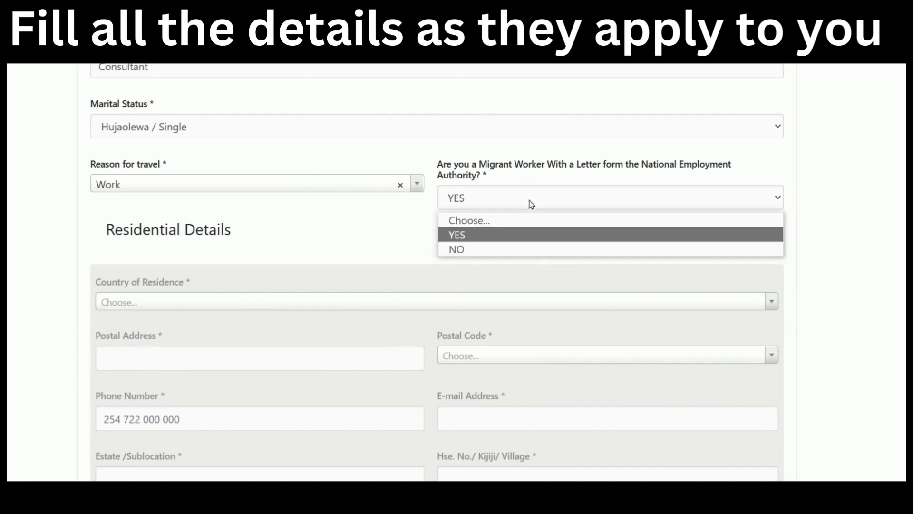
click(524, 247)
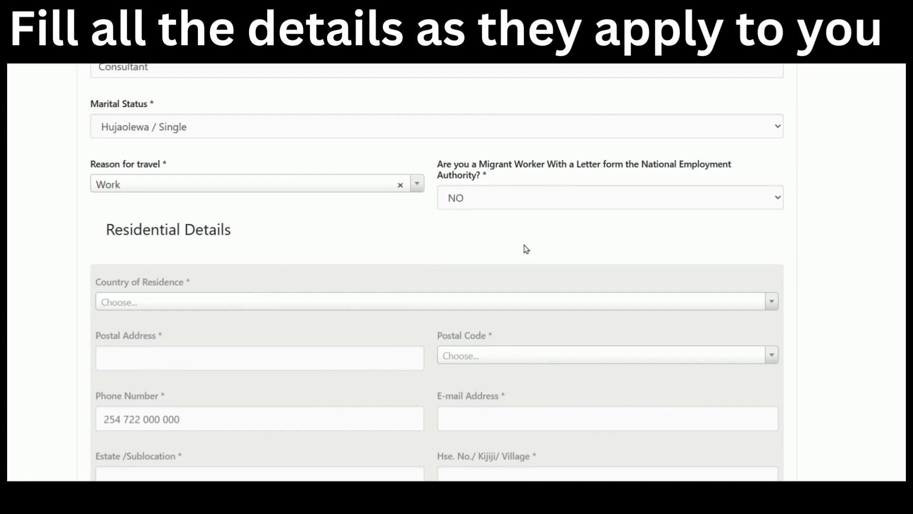
Cycle through Settlement, Hajj, Umra and Sports, then settle on Visit as the reason for travel.
click(314, 187)
scroll(301, 285, down, 3)
click(293, 278)
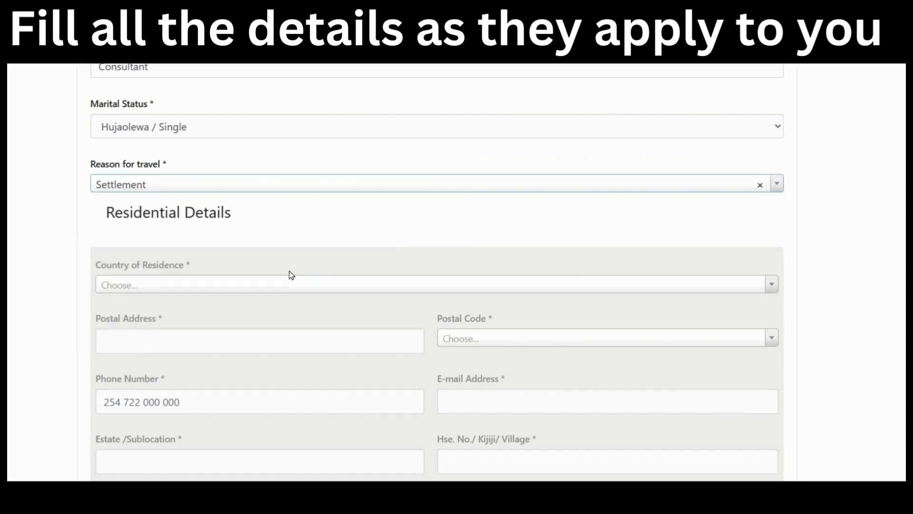
click(310, 191)
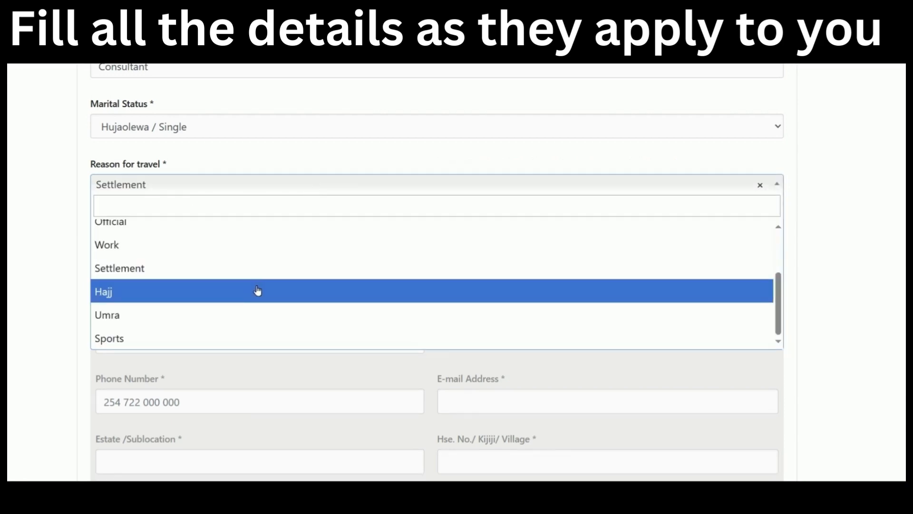
click(257, 291)
click(261, 182)
click(218, 313)
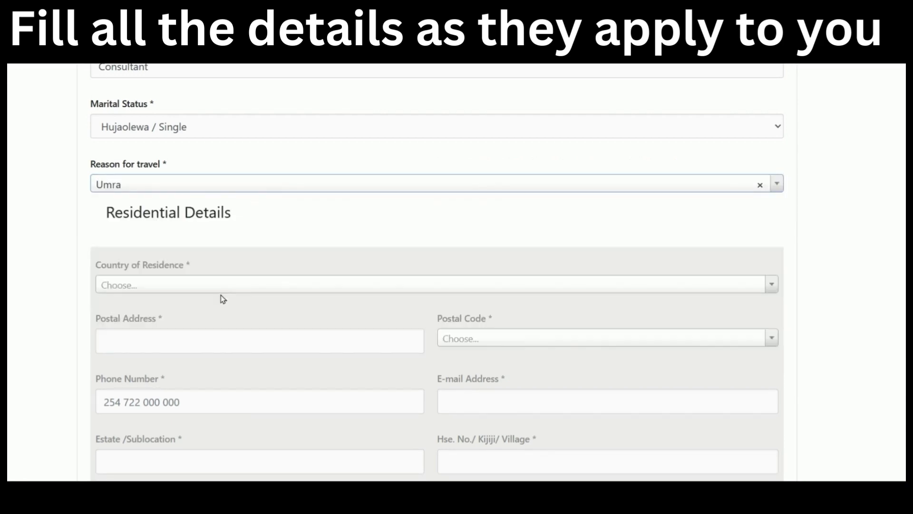
click(263, 184)
click(221, 346)
click(275, 183)
scroll(264, 266, up, 3)
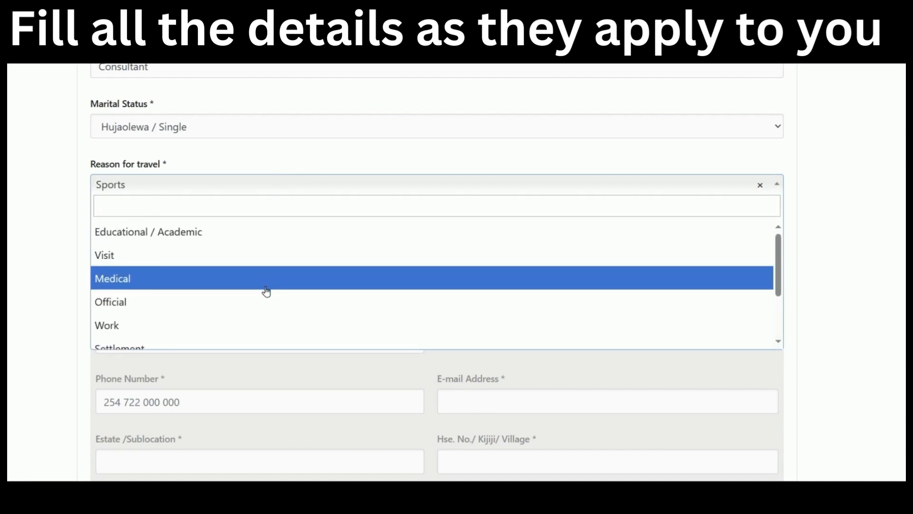
click(267, 263)
scroll(330, 233, down, 2)
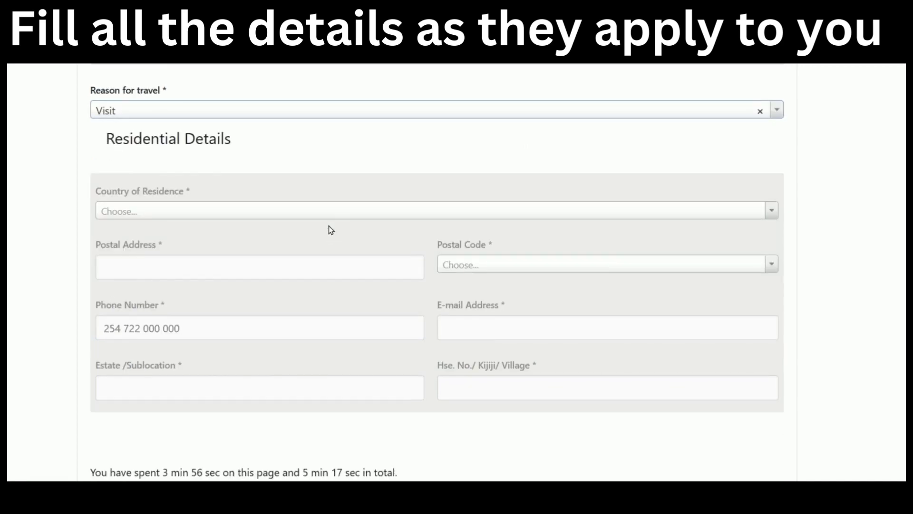
click(328, 213)
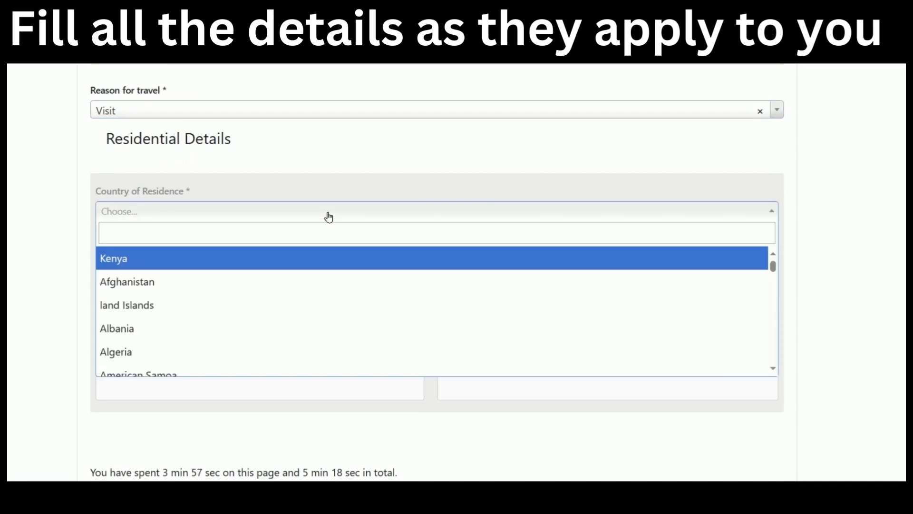
Set the country of residence to Kenya, enter the postal address and pick postal code Nairobi GPO 00100.
click(316, 265)
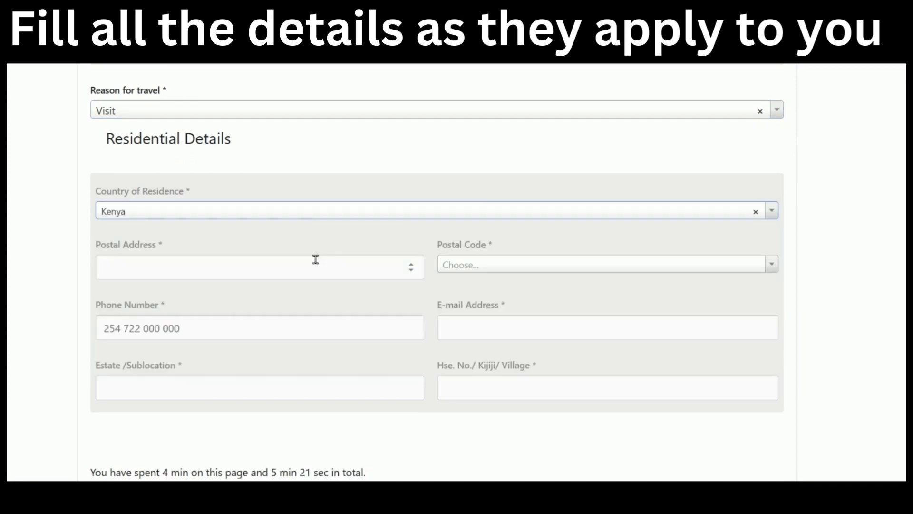
click(311, 267)
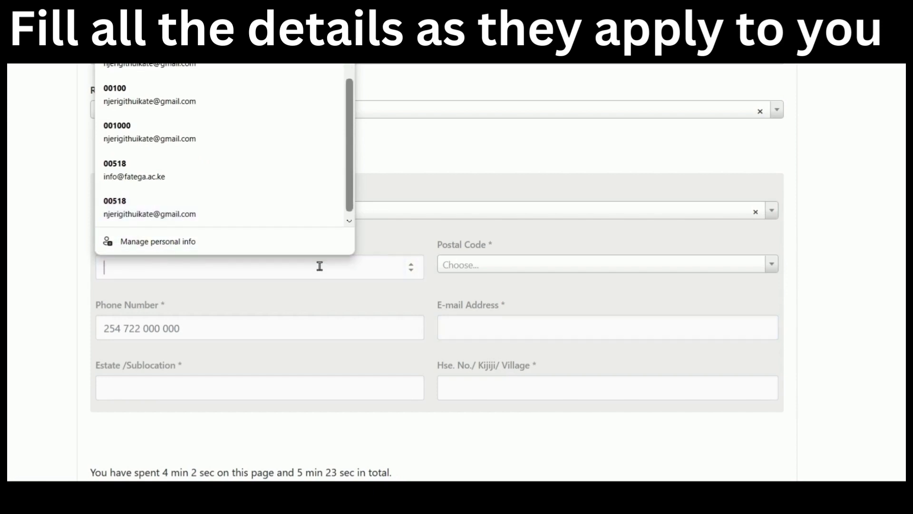
text(58)
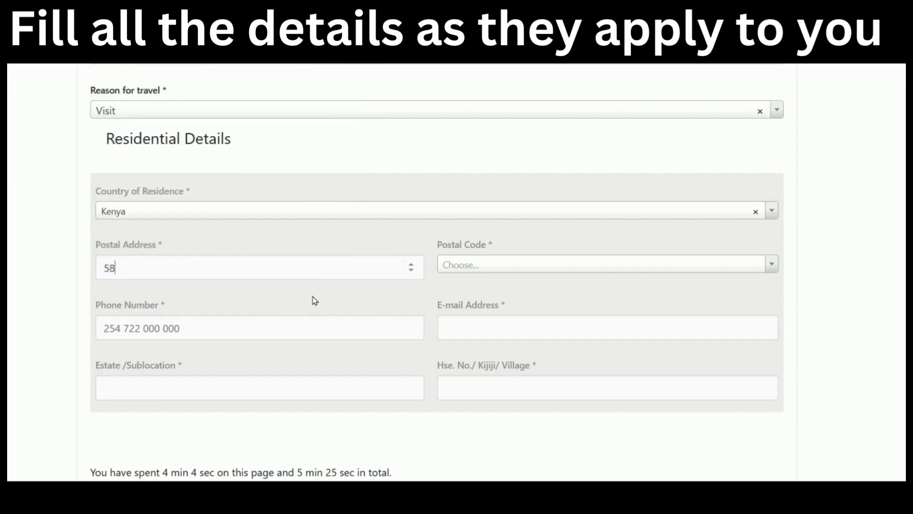
click(492, 264)
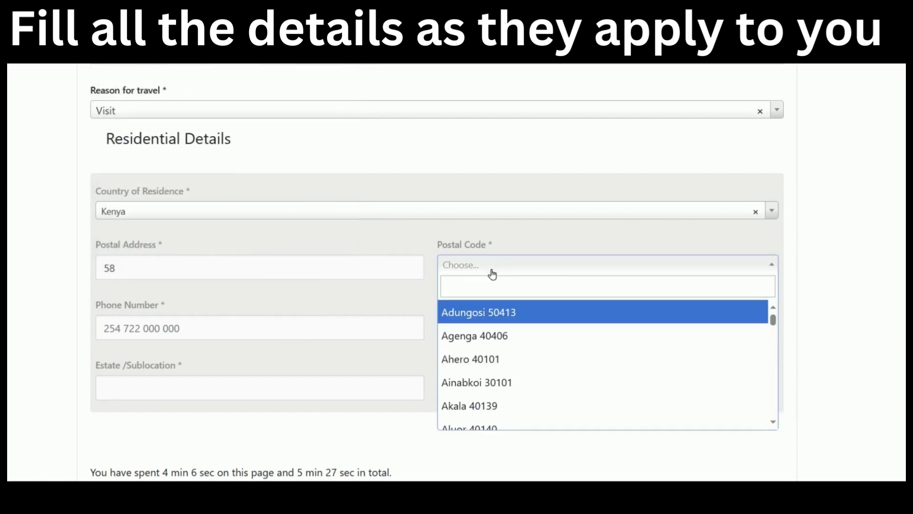
text(nair)
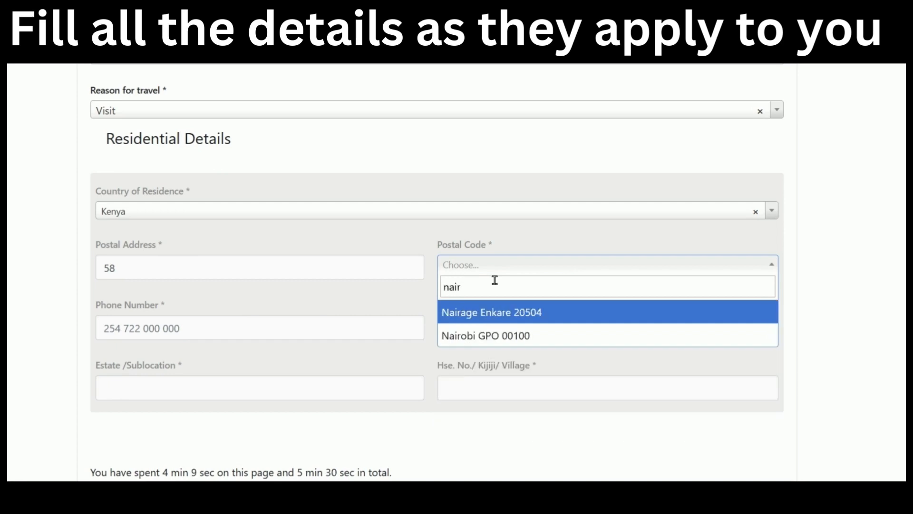
click(499, 332)
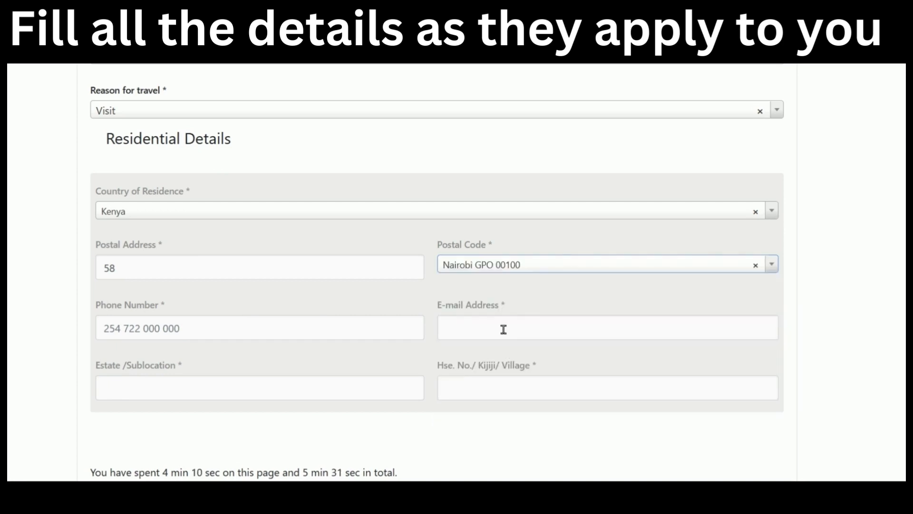
Enter the phone number, e-mail from saved details and village, then continue to Parents Details.
click(259, 324)
text(25)
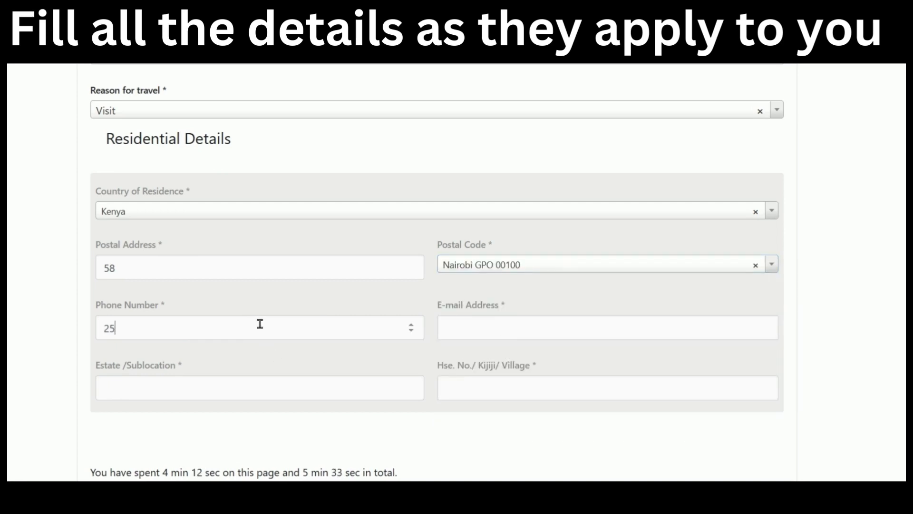
text(4712345678)
click(451, 324)
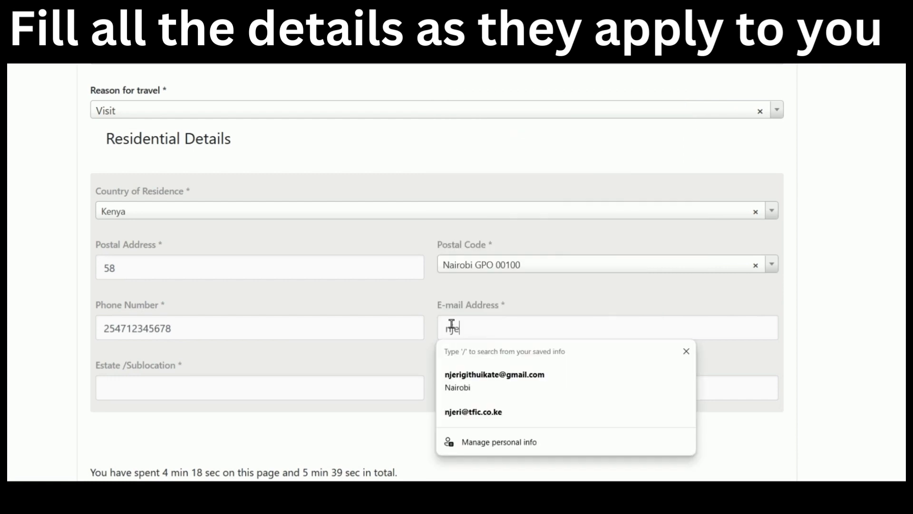
click(490, 380)
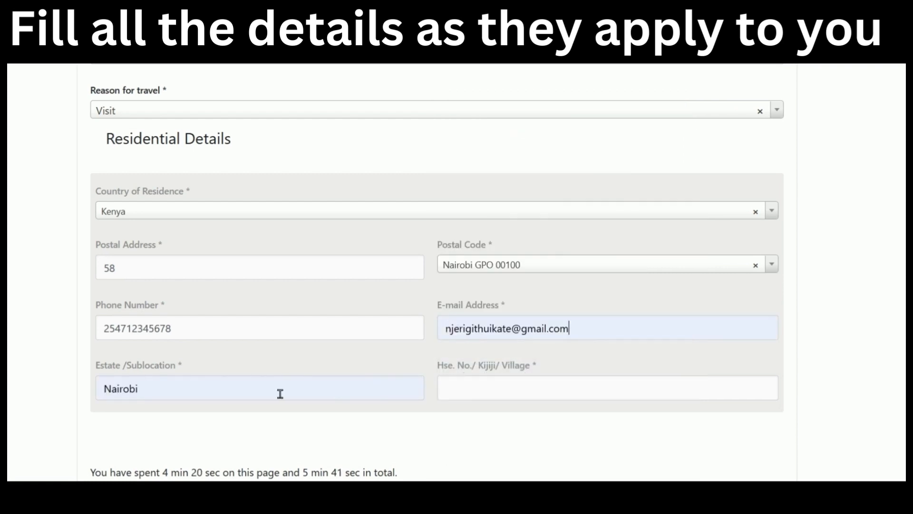
click(258, 392)
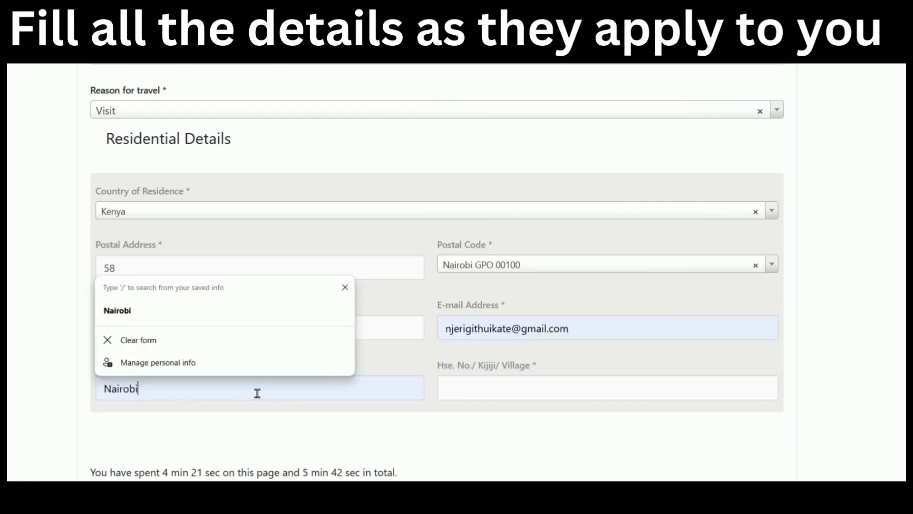
click(345, 287)
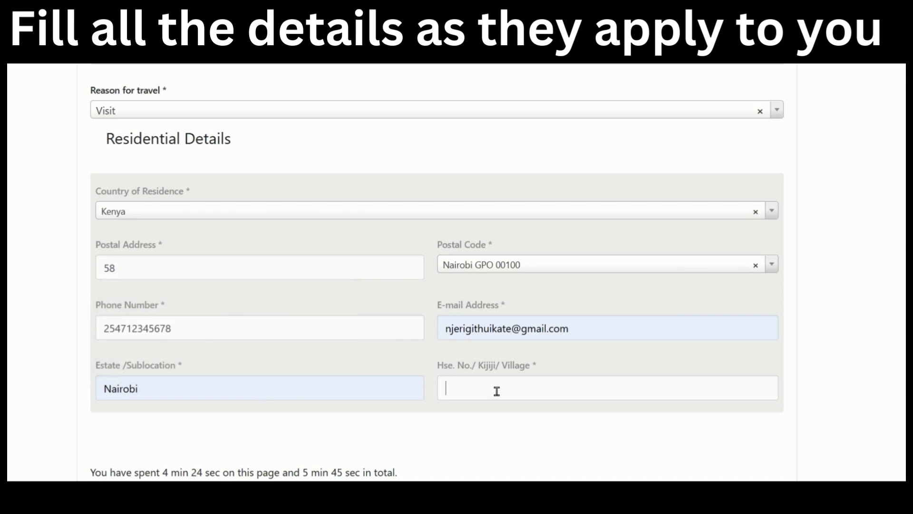
click(496, 391)
text(kayole junction)
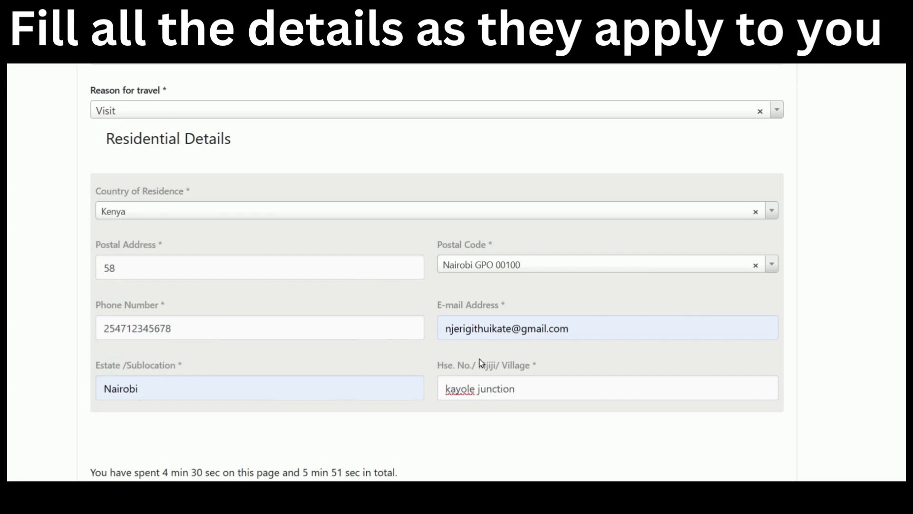
scroll(480, 359, down, 3)
click(764, 333)
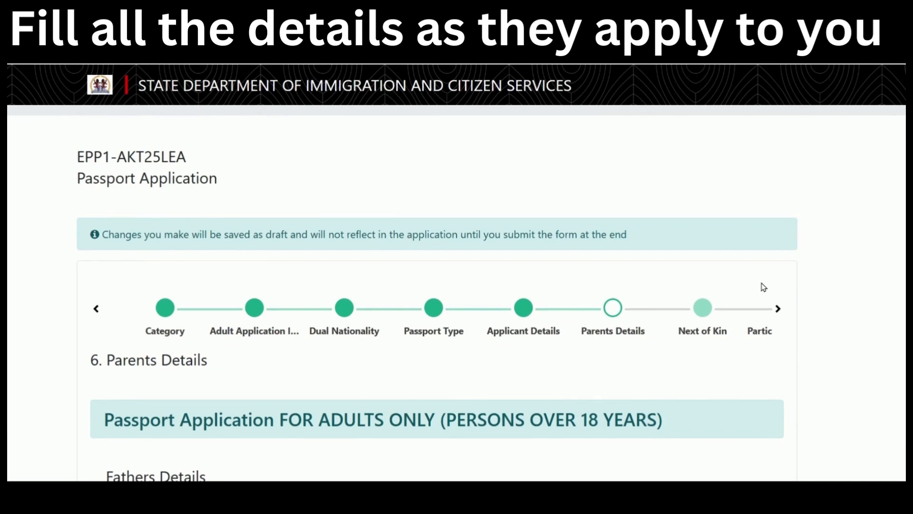
Set the father's status to Father Details Available.
scroll(594, 361, down, 3)
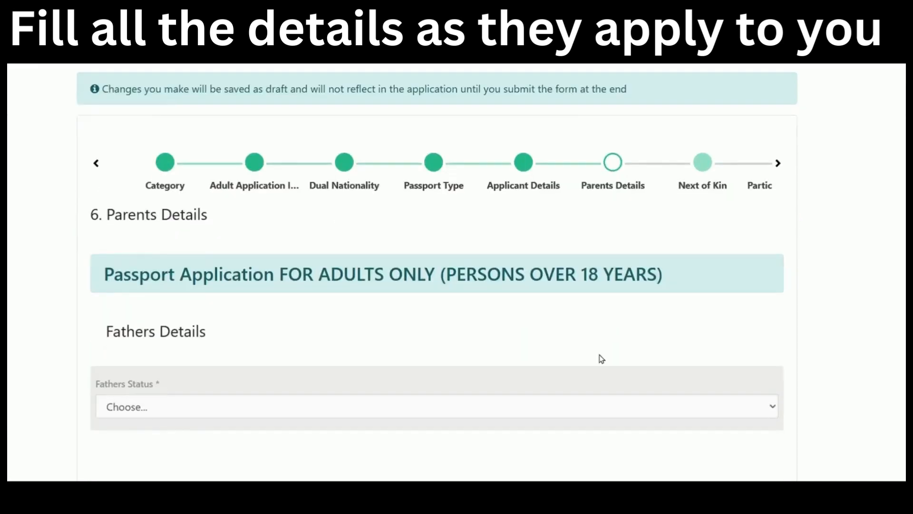
scroll(601, 358, down, 7)
scroll(595, 341, up, 3)
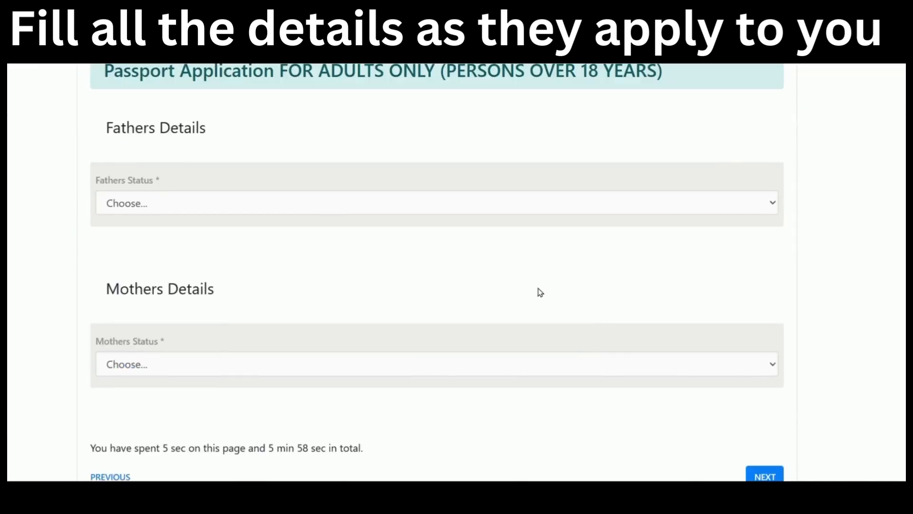
click(473, 204)
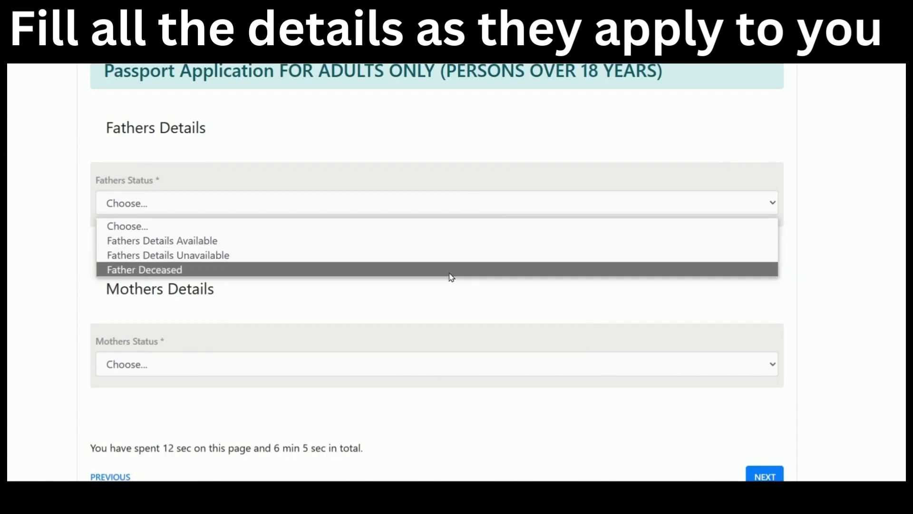
click(424, 239)
Switch the father's status to Details Unavailable, then to Father Deceased.
scroll(573, 238, down, 3)
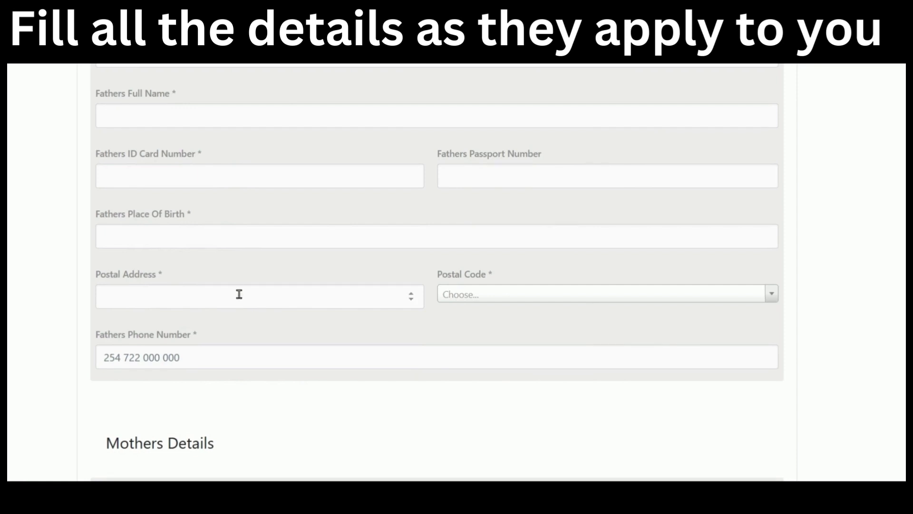
scroll(259, 366, up, 1)
scroll(262, 357, up, 2)
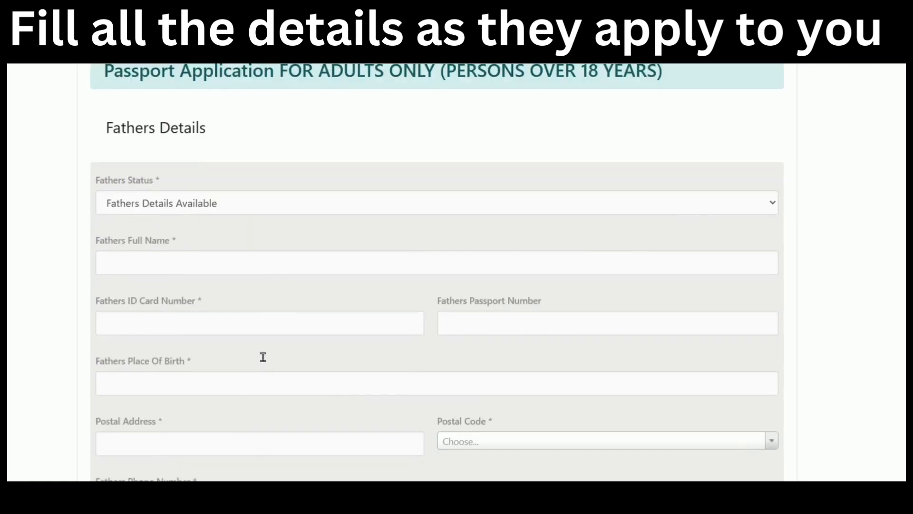
scroll(264, 354, up, 1)
click(297, 270)
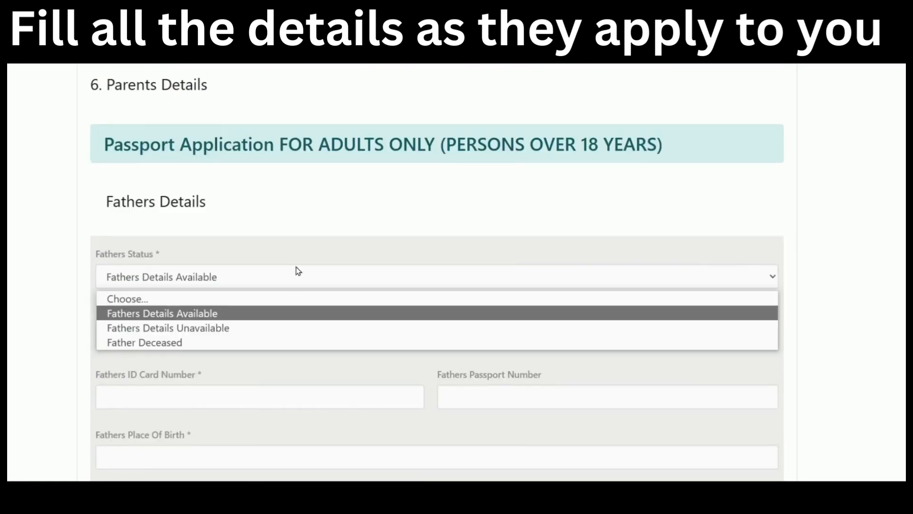
click(289, 332)
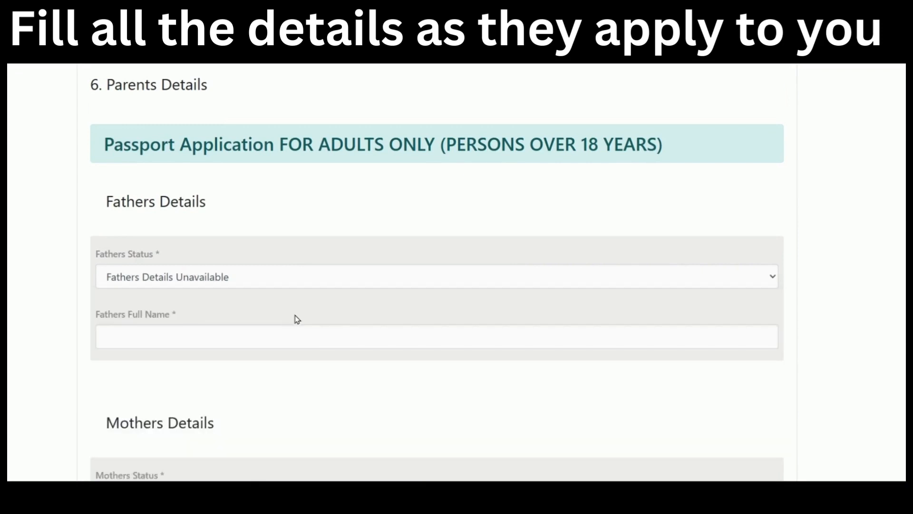
scroll(302, 309, down, 2)
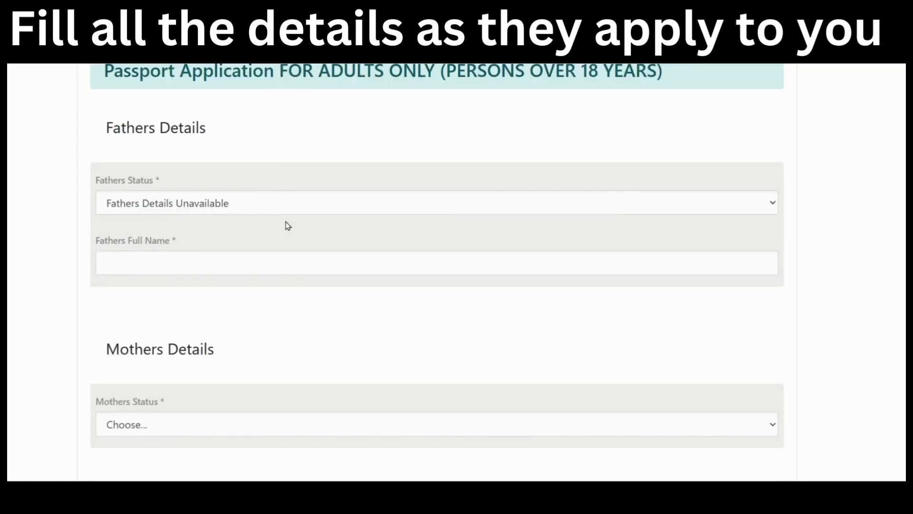
click(317, 208)
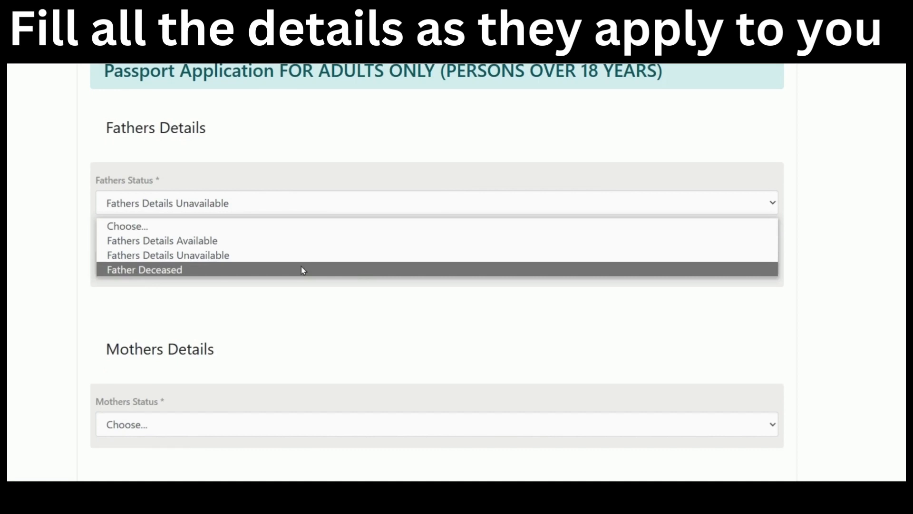
click(302, 270)
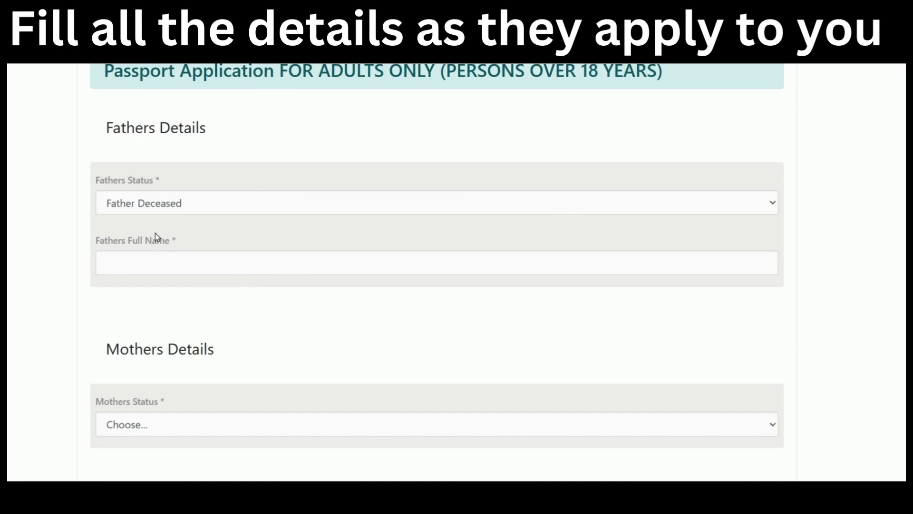
click(198, 206)
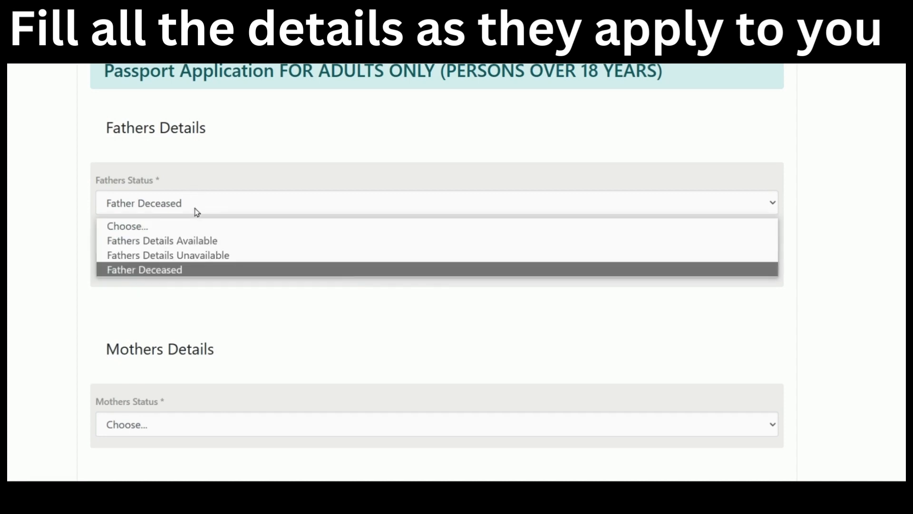
Mark the father's details available and enter his full name and ID card number.
click(189, 244)
click(185, 256)
scroll(292, 248, down, 3)
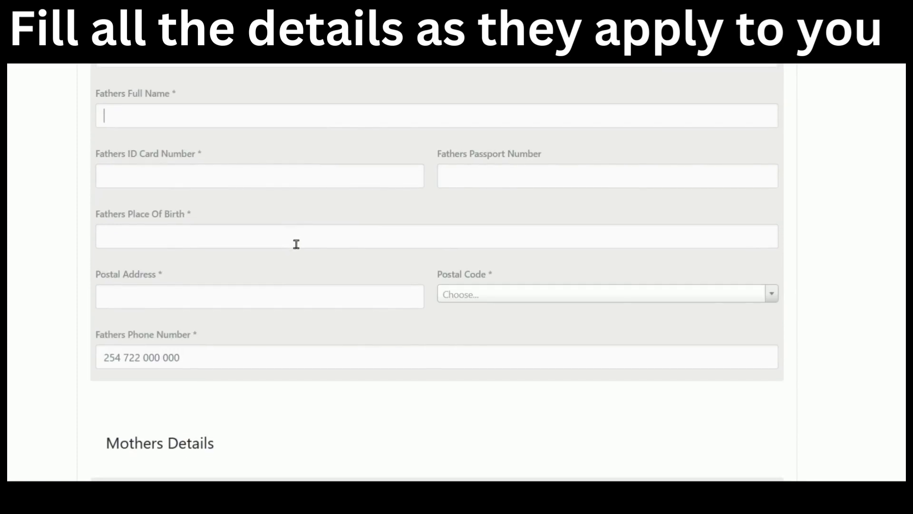
scroll(298, 243, up, 2)
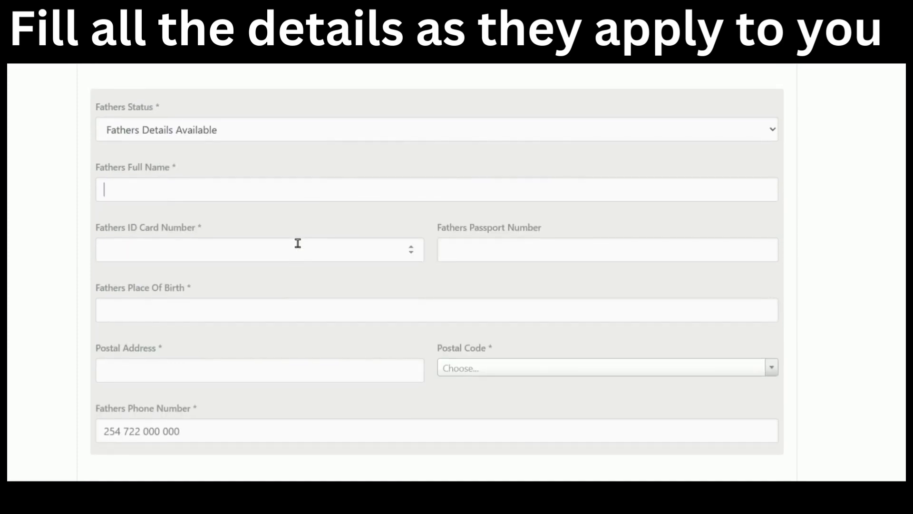
text(john doe doe)
click(297, 250)
text(12345678)
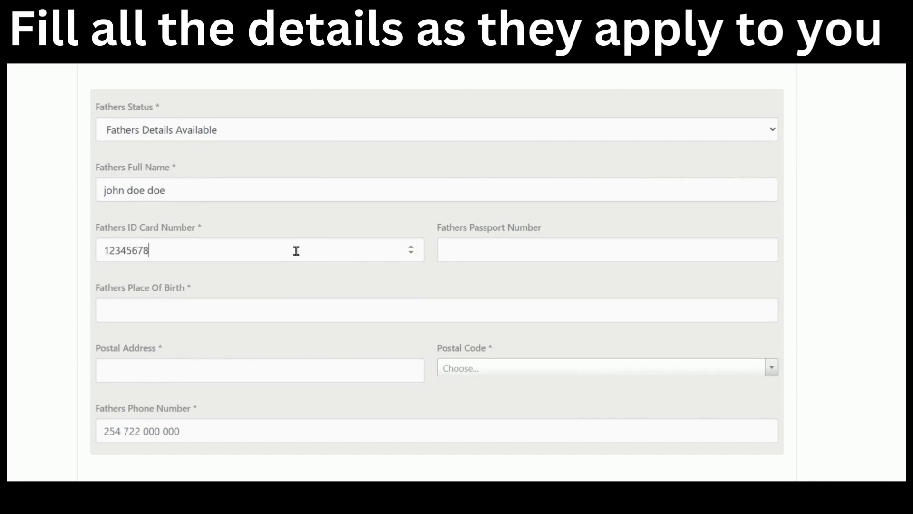
Enter the father's place of birth as nyeri and his postal address.
click(273, 298)
text(nyeri)
scroll(273, 297, down, 2)
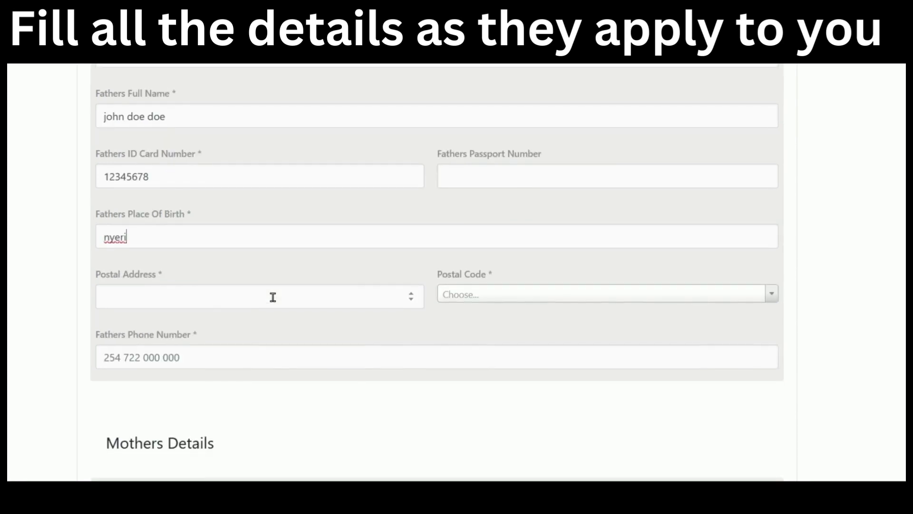
click(273, 296)
text(4)
Choose Nairobi GPO 00100 as the father's postal code and enter his phone number, correcting stray characters.
click(562, 303)
scroll(551, 379, down, 1)
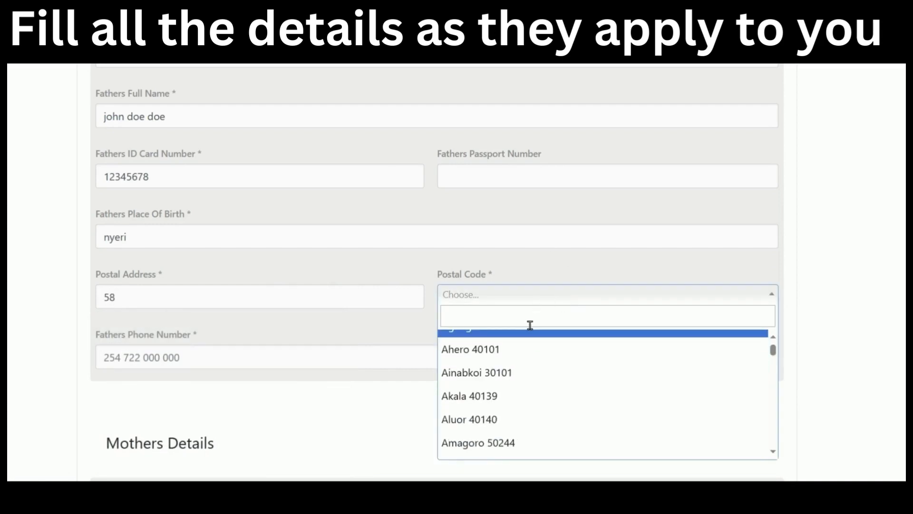
text(nairo)
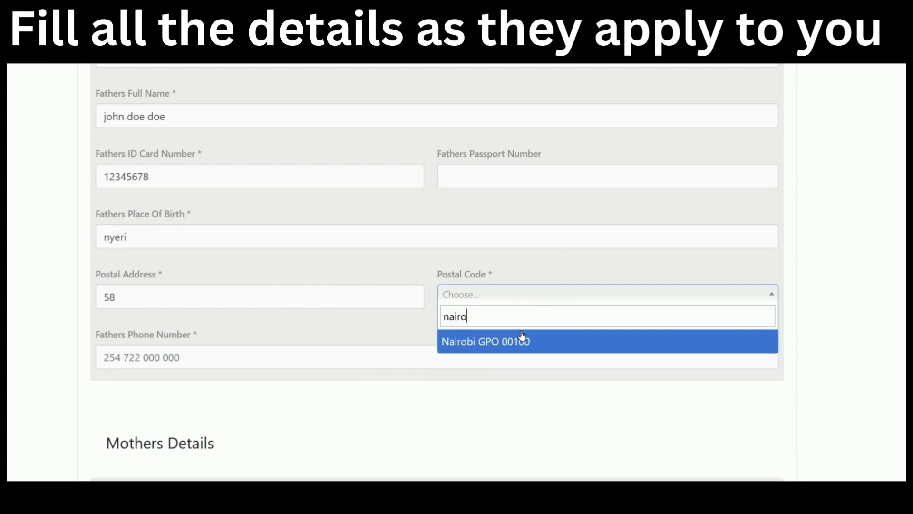
click(521, 341)
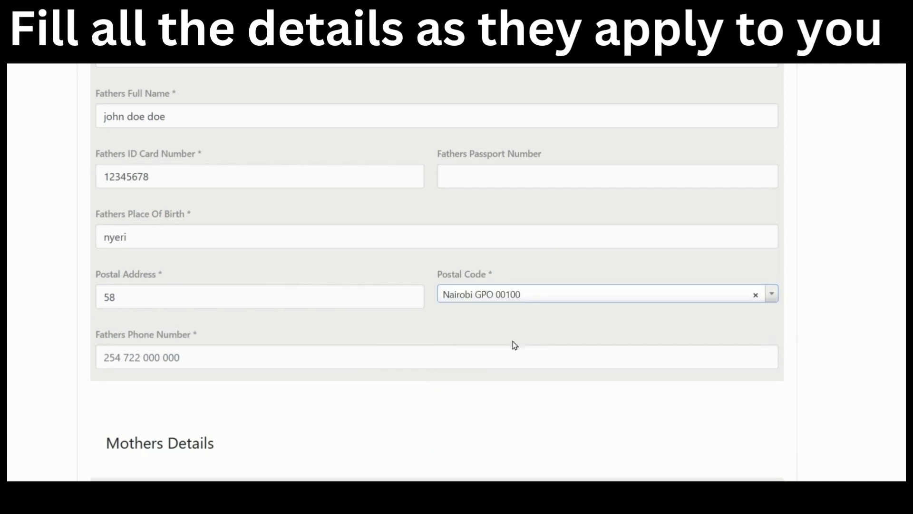
click(443, 361)
text(2547)
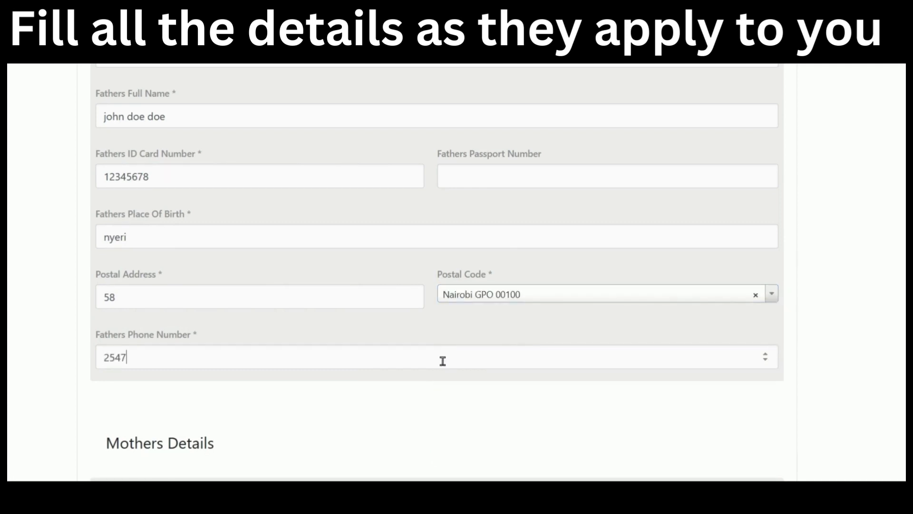
text(123456+78)
key(BackSpace)
key(BackSpace)
key(BackSpace)
text(78)
scroll(440, 362, down, 5)
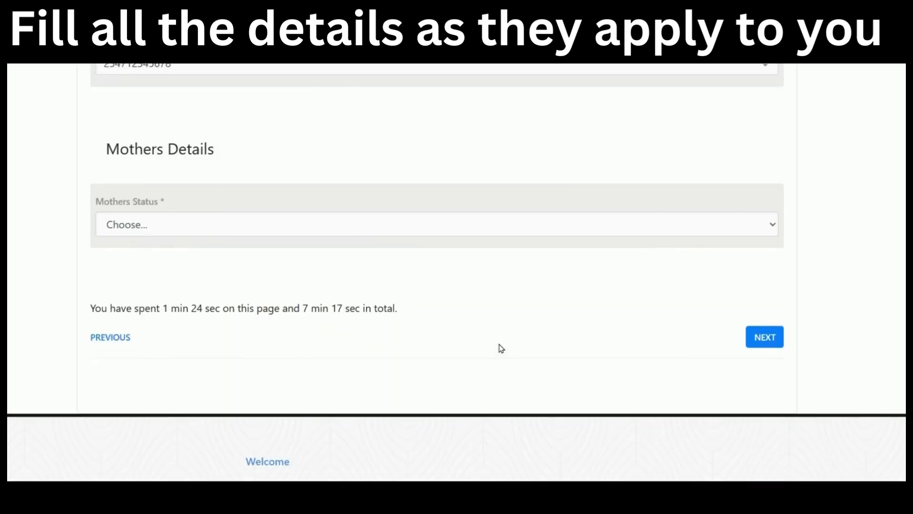
Try Mother Details Available, Unavailable and Deceased, ending on Mother Details Available.
click(455, 225)
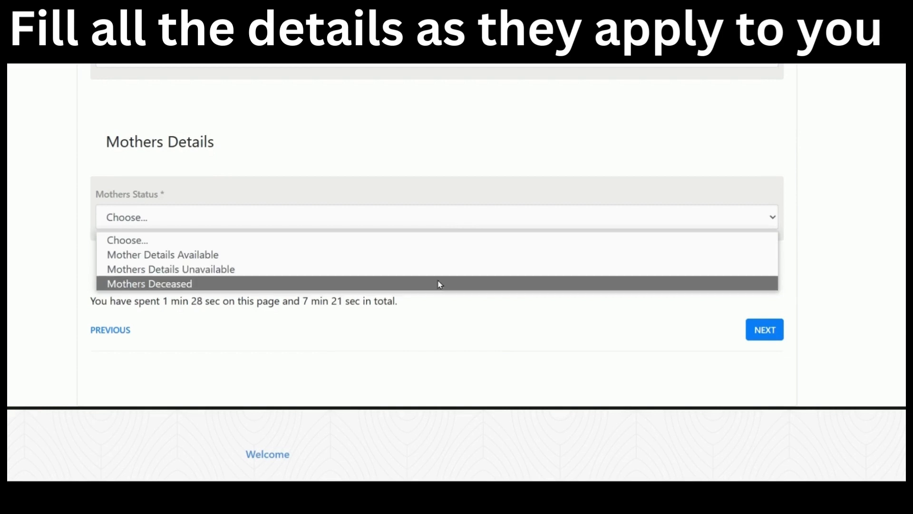
click(435, 260)
scroll(359, 267, down, 3)
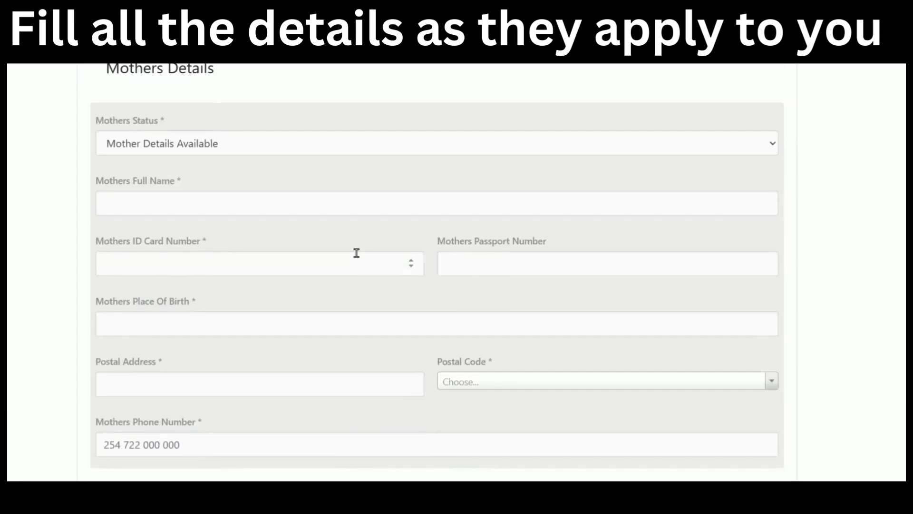
scroll(359, 181, up, 2)
click(372, 143)
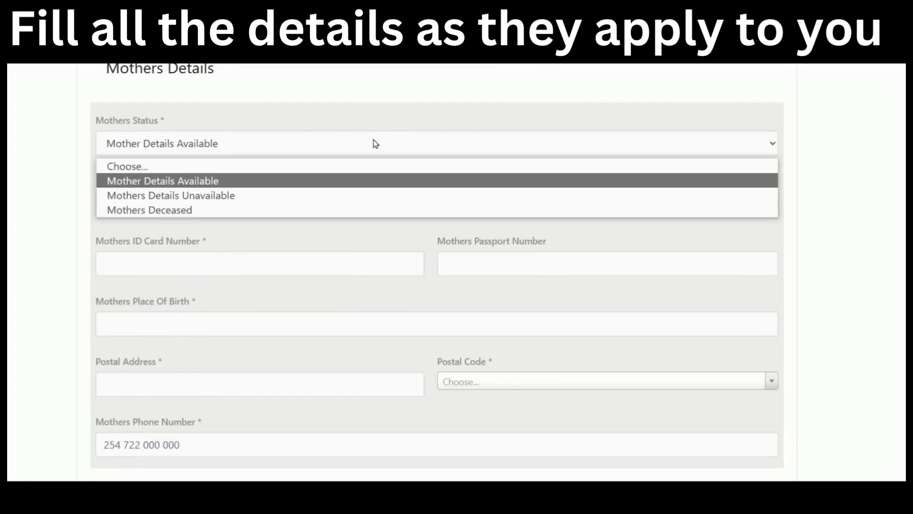
click(356, 196)
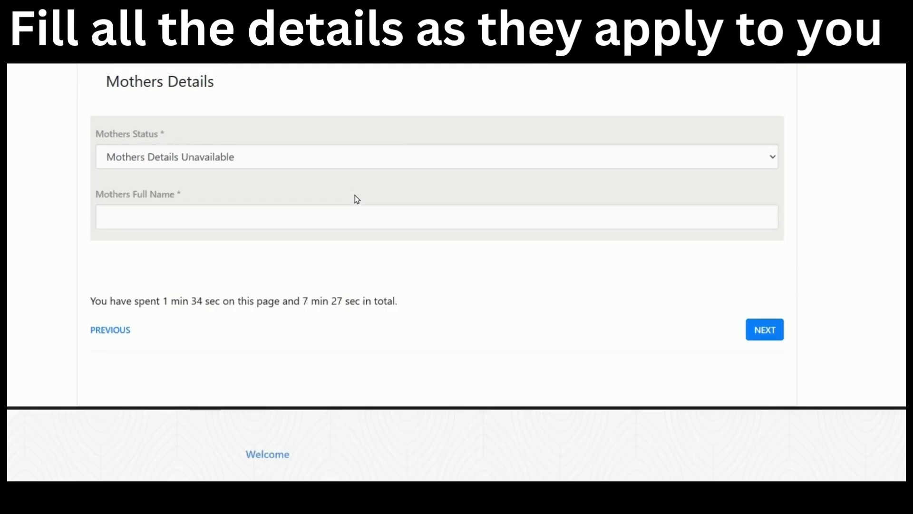
click(369, 164)
click(369, 222)
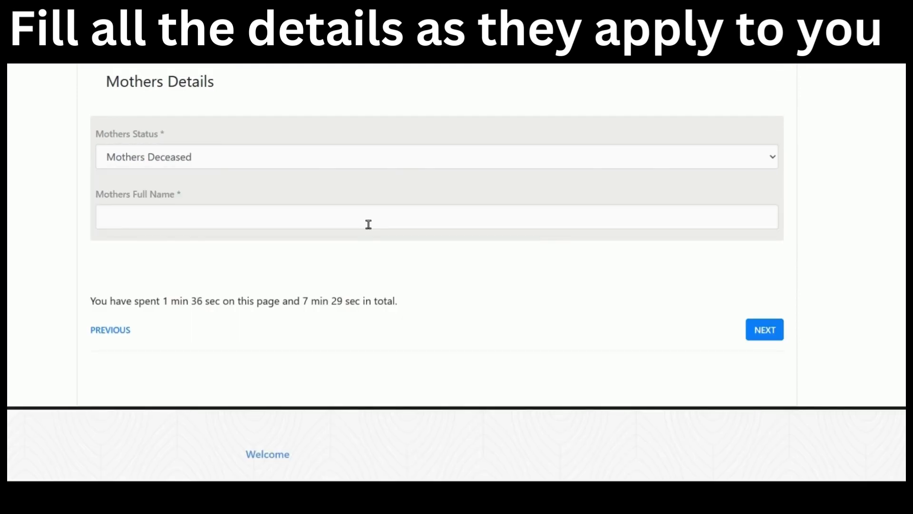
click(359, 159)
click(350, 193)
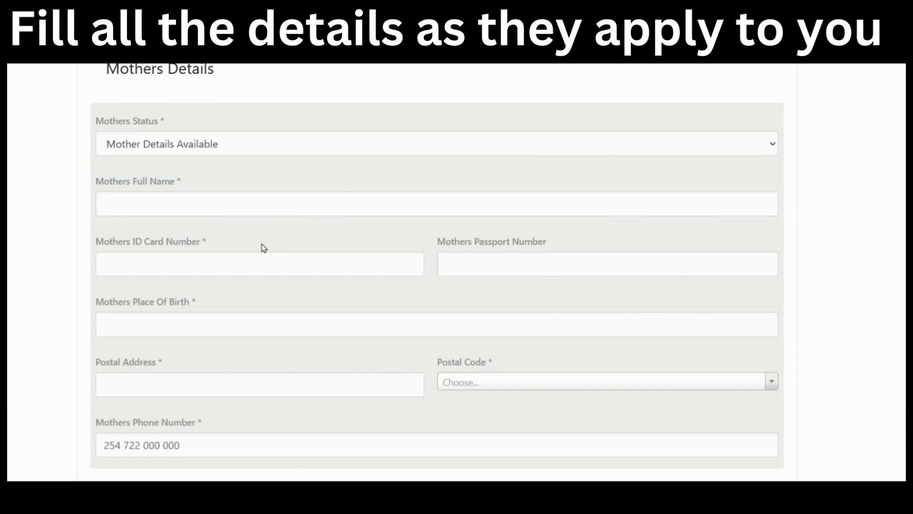
click(270, 197)
Enter the mother's full name, ID card number and place of birth muranga.
text(jane doe doe)
scroll(267, 224, down, 2)
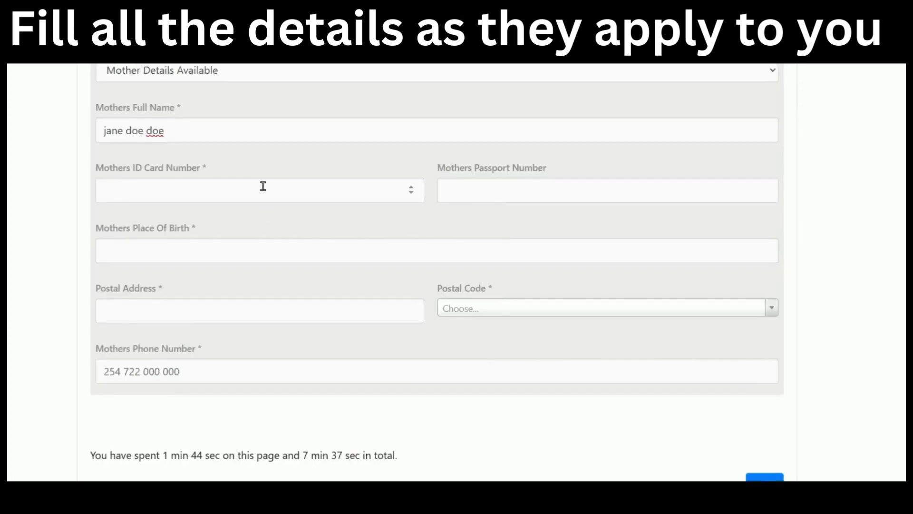
click(266, 190)
text(12345678)
click(252, 249)
text(muranga)
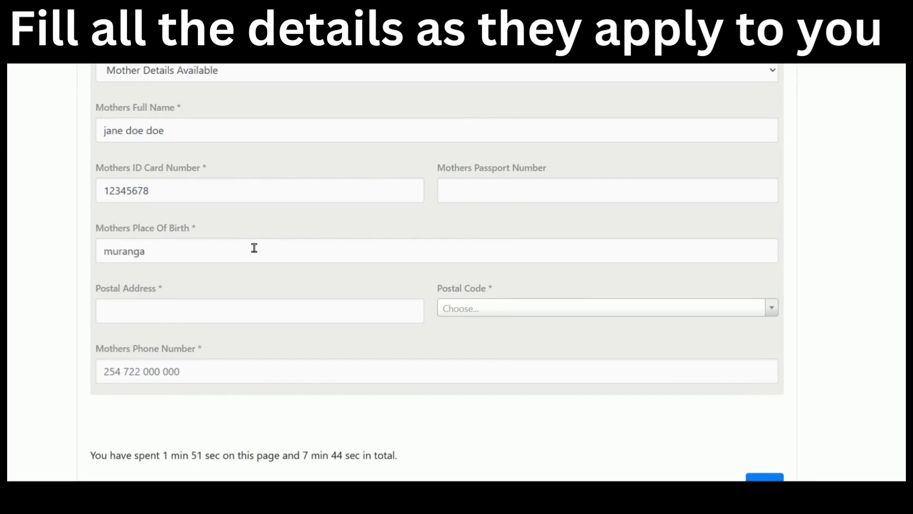
Add the mother's postal address, postal code Nairobi GPO 00100 and phone number, then continue to Next of Kin.
click(235, 311)
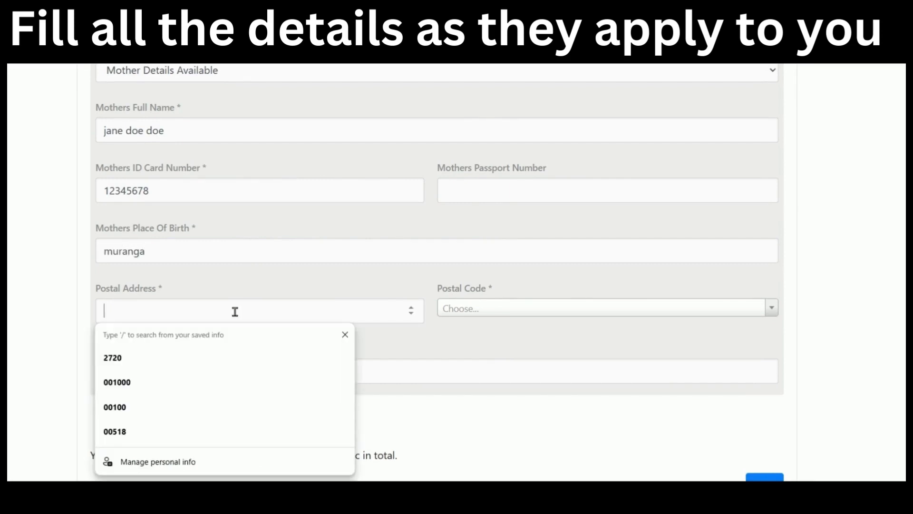
text(58)
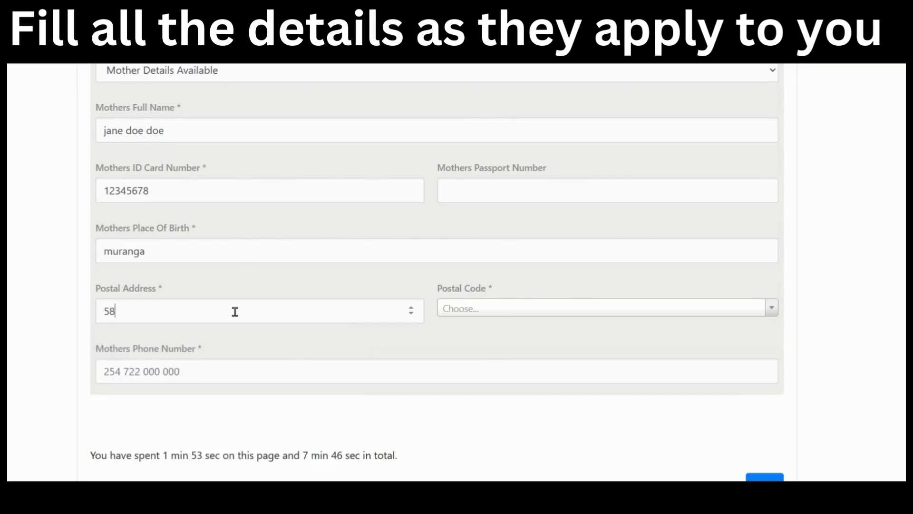
click(519, 309)
text(nairo)
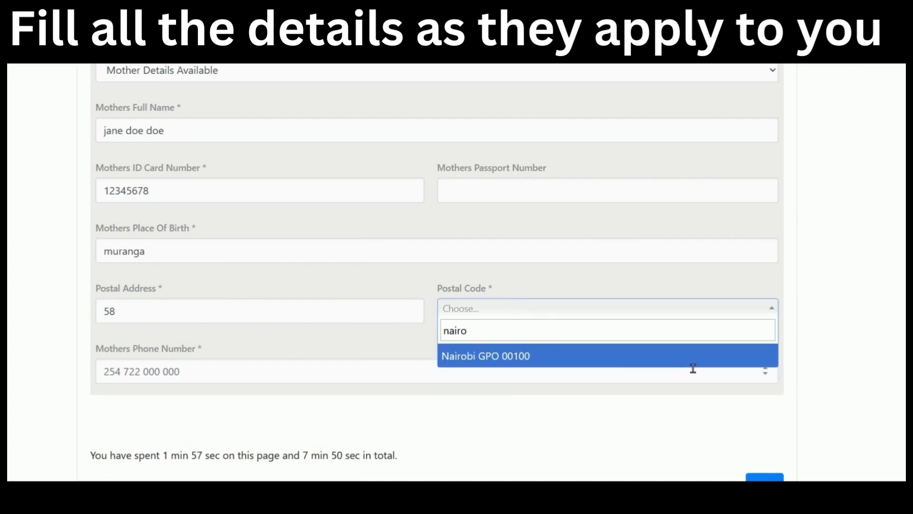
click(612, 363)
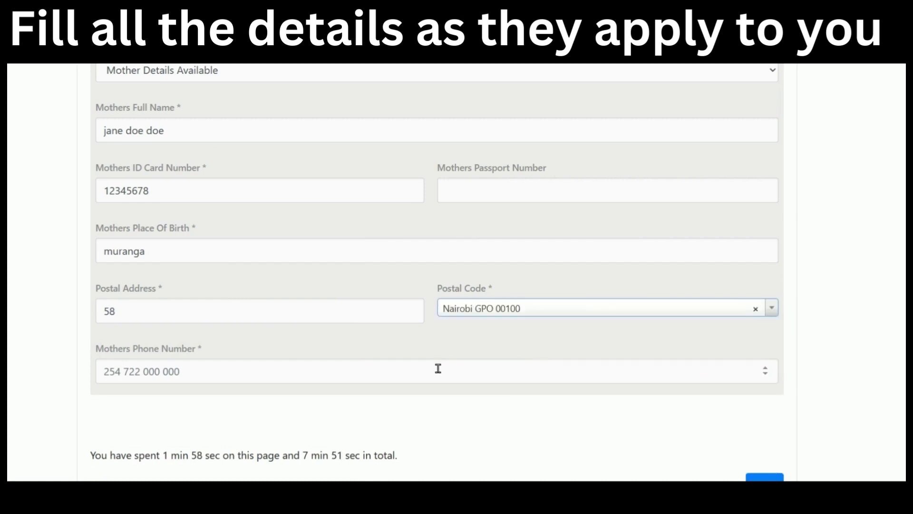
click(438, 369)
text(2547)
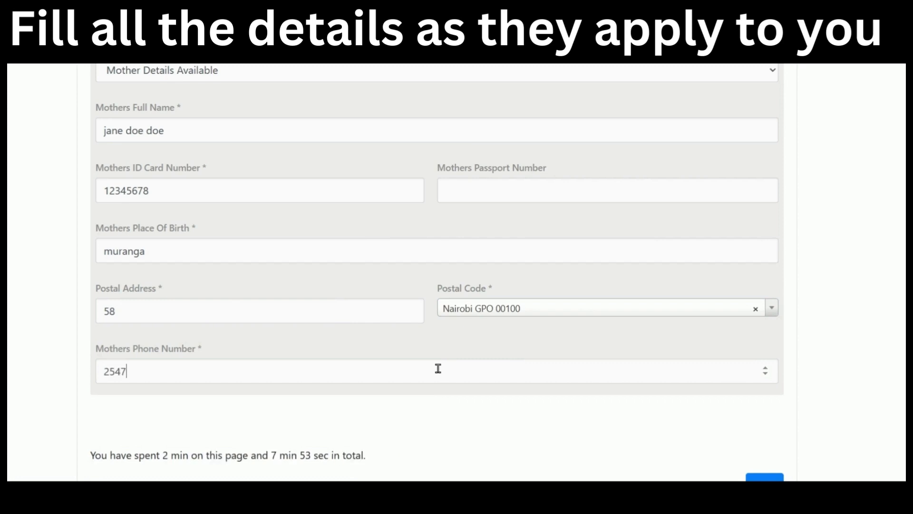
text(12345678)
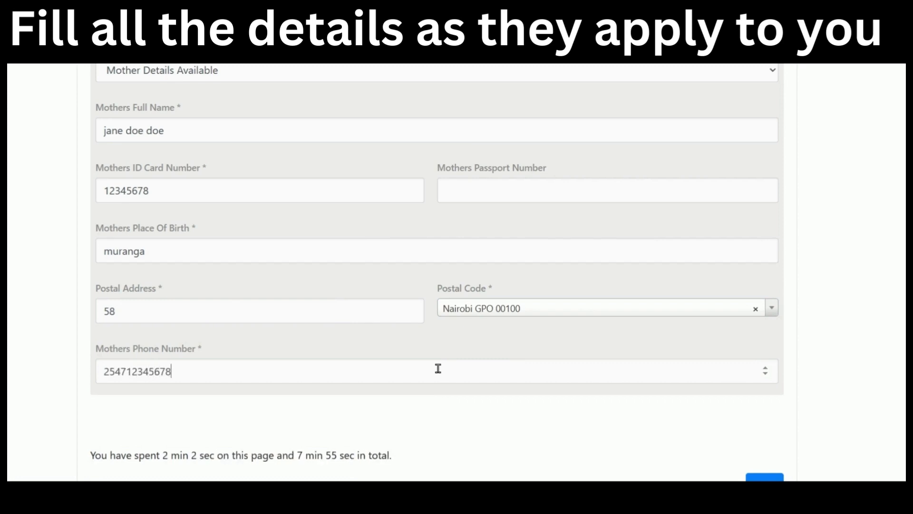
scroll(538, 347, down, 3)
click(761, 338)
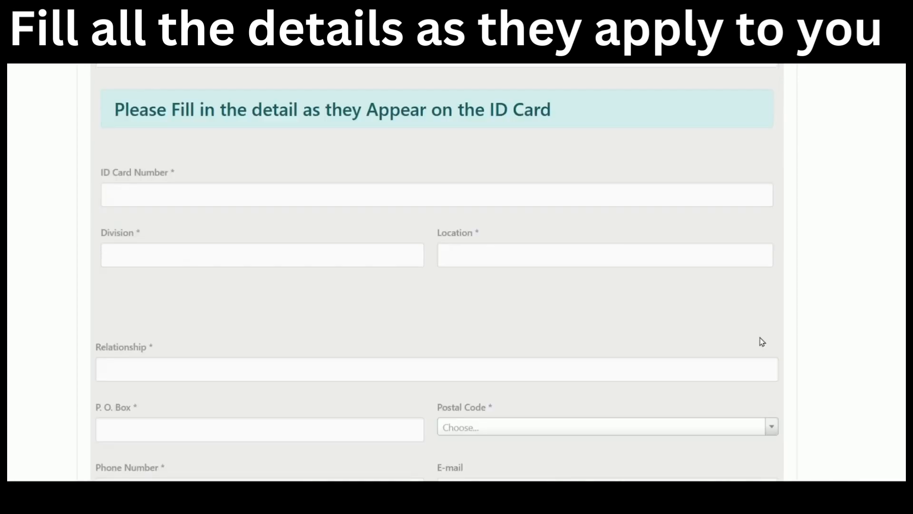
Highlight the ID card instruction banner on the Next of Kin step.
scroll(449, 319, up, 15)
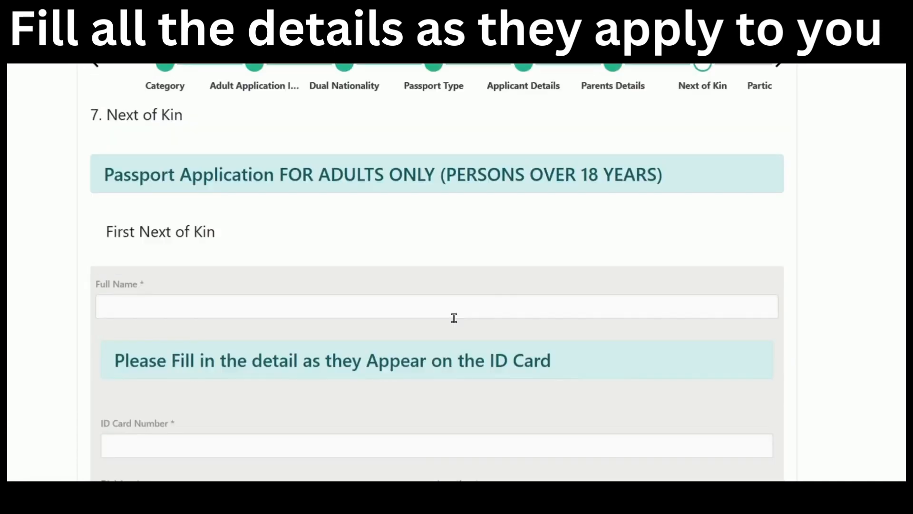
scroll(454, 318, up, 3)
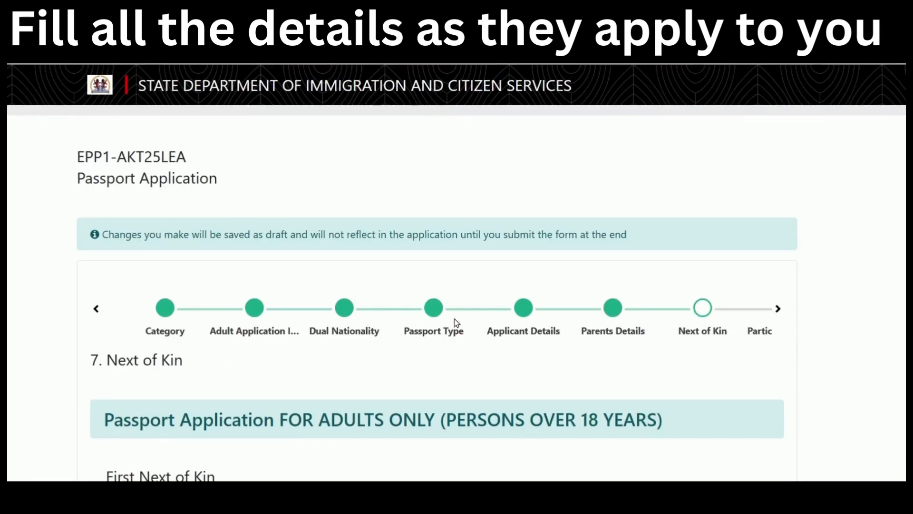
scroll(455, 321, down, 8)
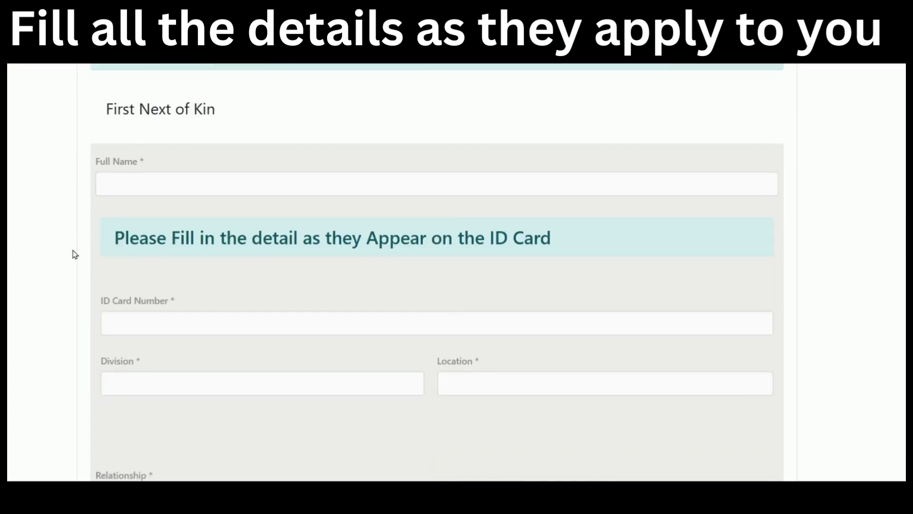
drag(467, 239, 566, 239)
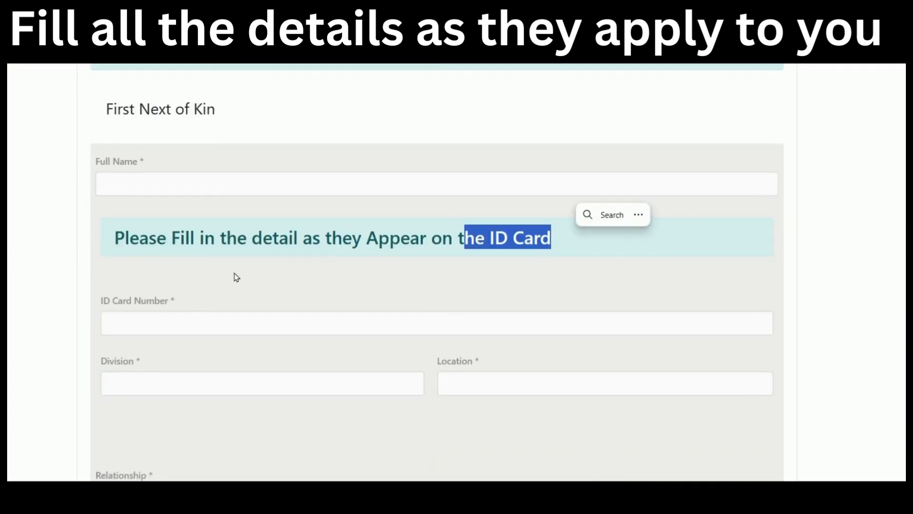
drag(106, 247, 577, 245)
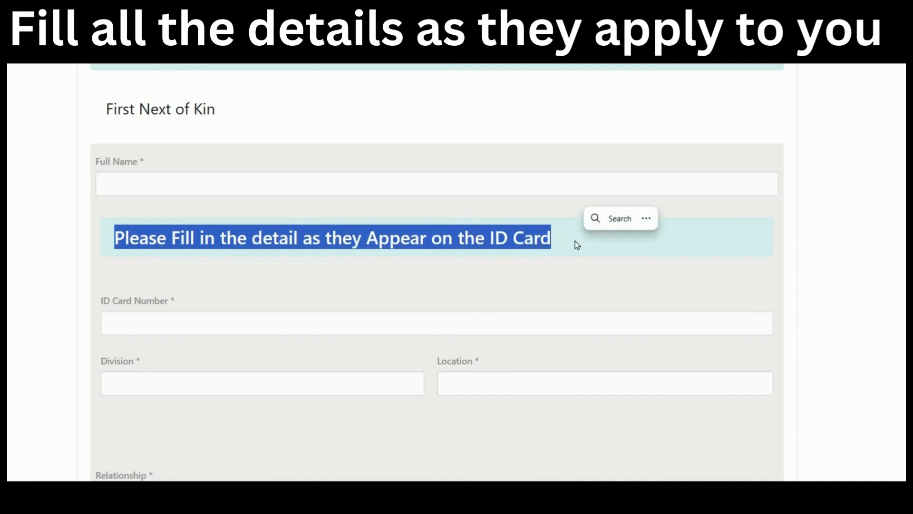
Enter the first next of kin's full name and ID card number.
click(337, 177)
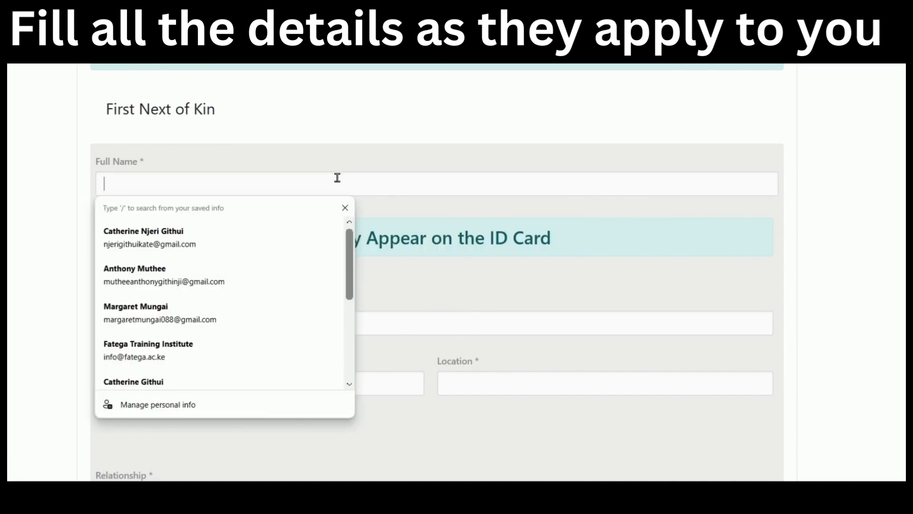
text(johhn )
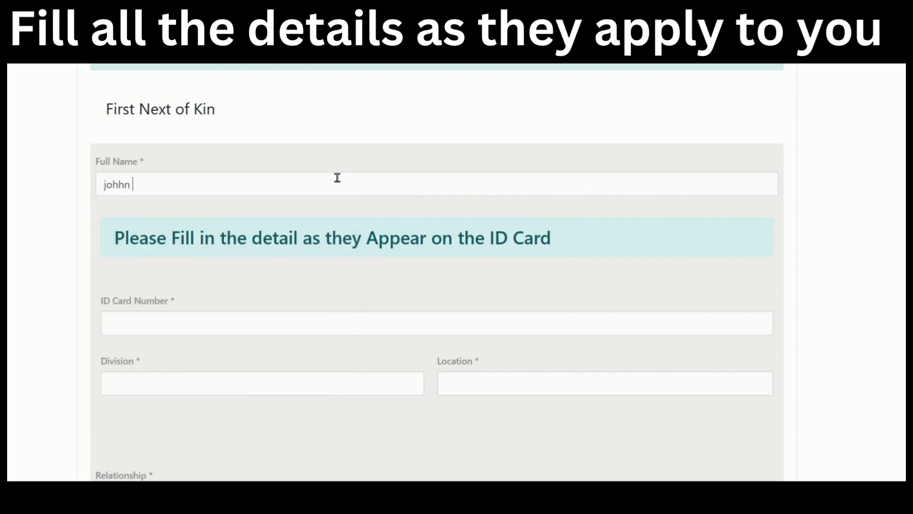
text(doe doe)
click(277, 320)
text(12345678)
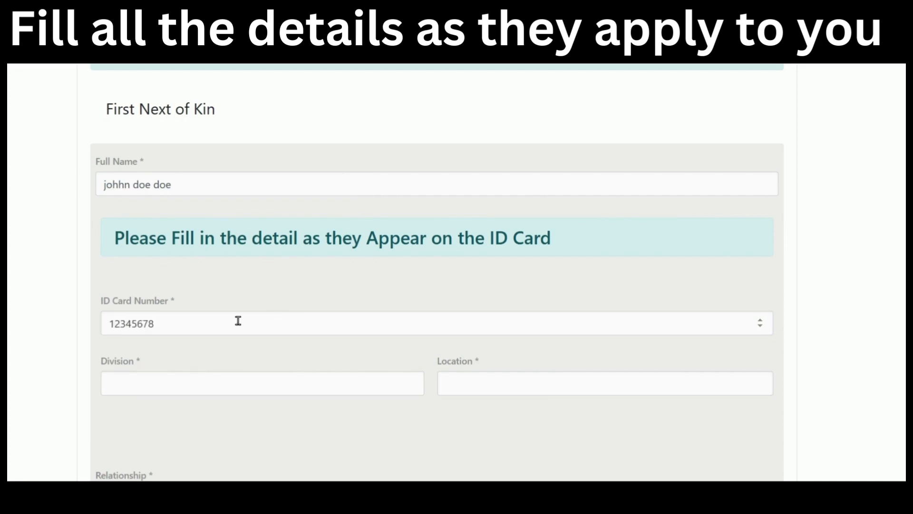
Set the next of kin's division and location to nyeri and relationship to father.
scroll(233, 324, down, 3)
click(197, 226)
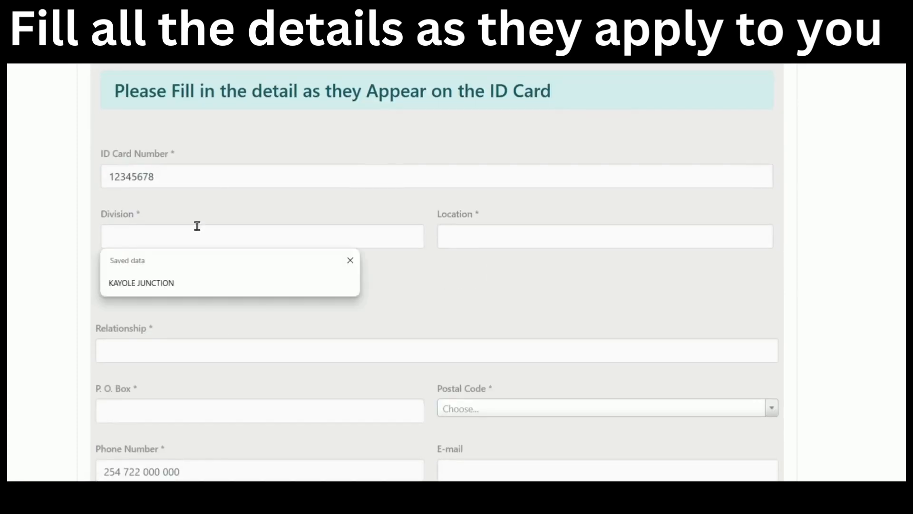
text(nyeri)
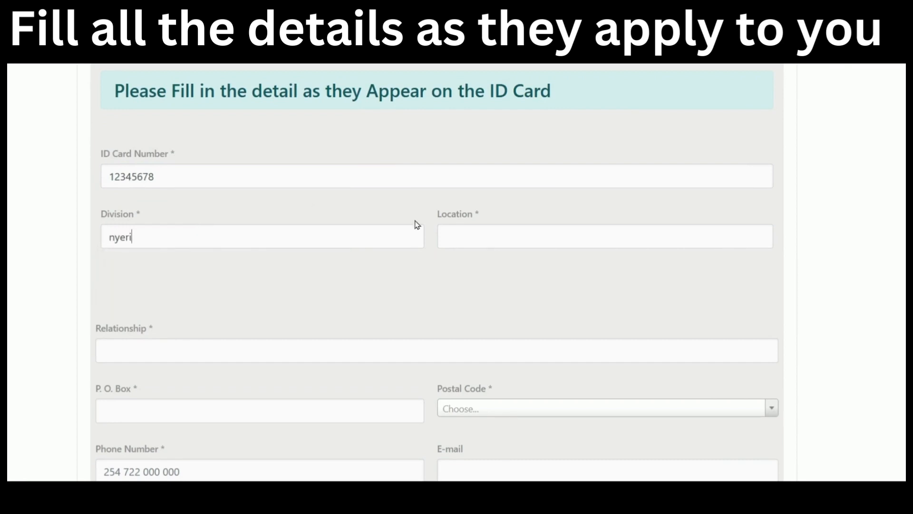
click(487, 246)
text(nyeri)
scroll(486, 246, down, 5)
click(423, 132)
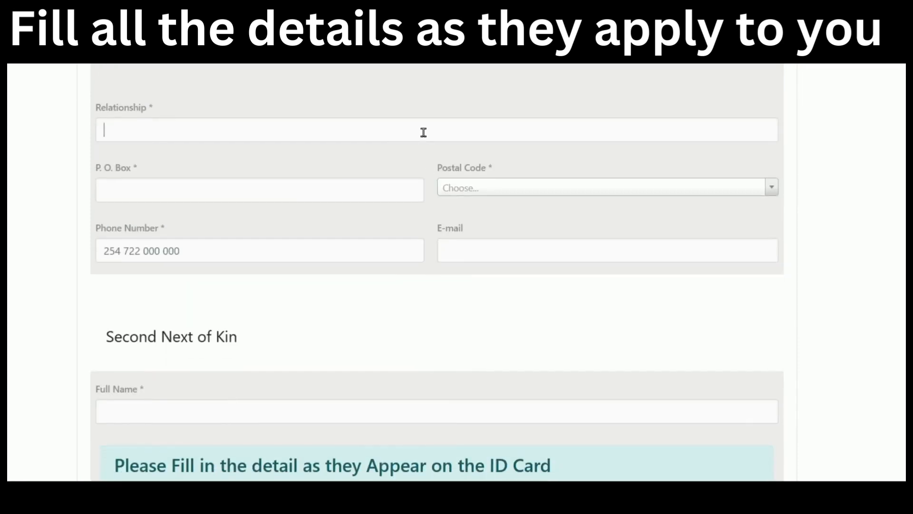
text(father)
Enter the next of kin's P.O. Box, postal code Nairobi GPO 00100 and phone number.
click(387, 193)
text(58)
click(461, 189)
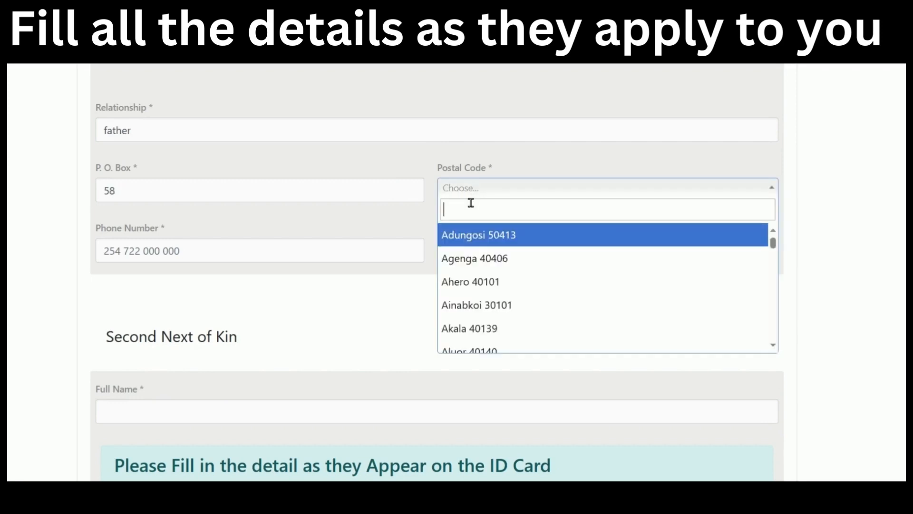
text(nair)
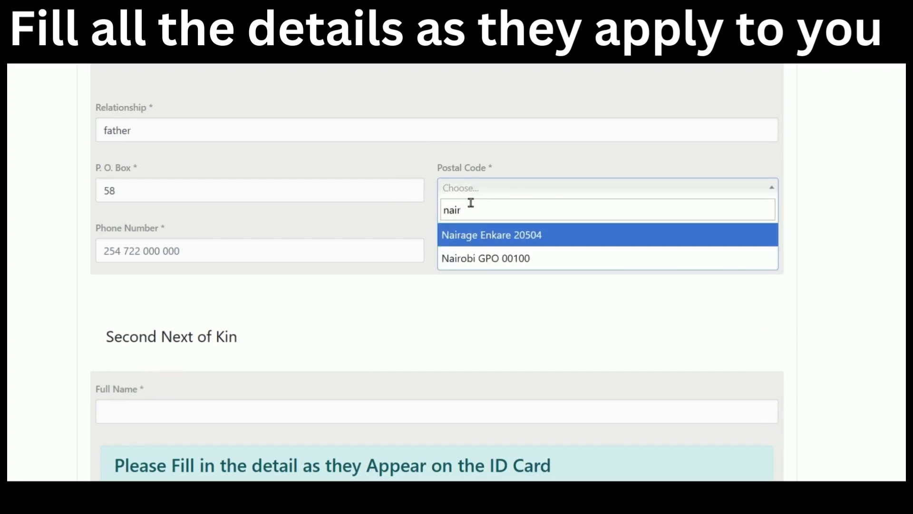
click(472, 259)
click(279, 255)
text(2)
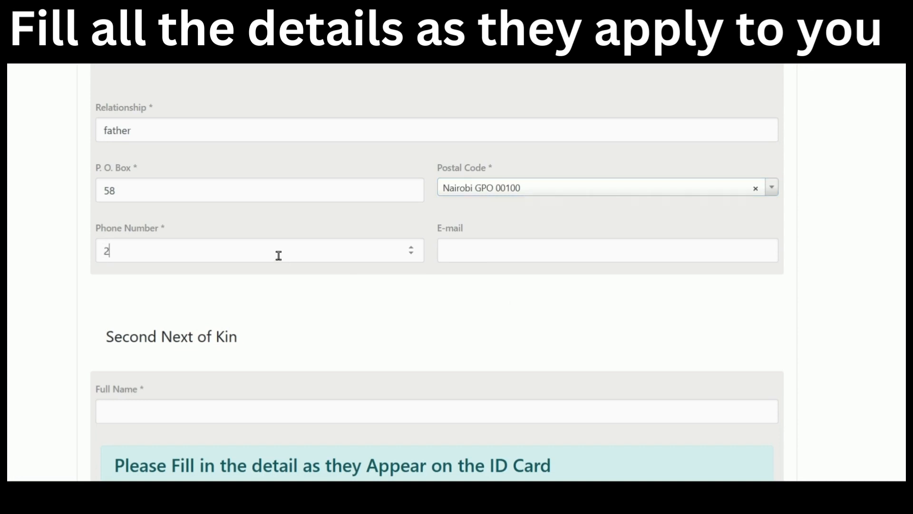
text(54712345678)
Enter the second next of kin's full name and ID card number, with muranga as Division and Location.
scroll(281, 257, down, 5)
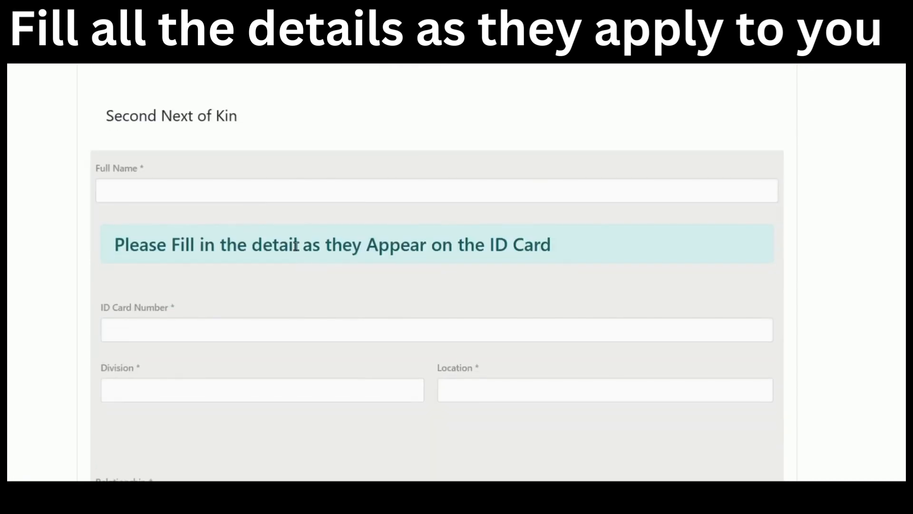
click(263, 195)
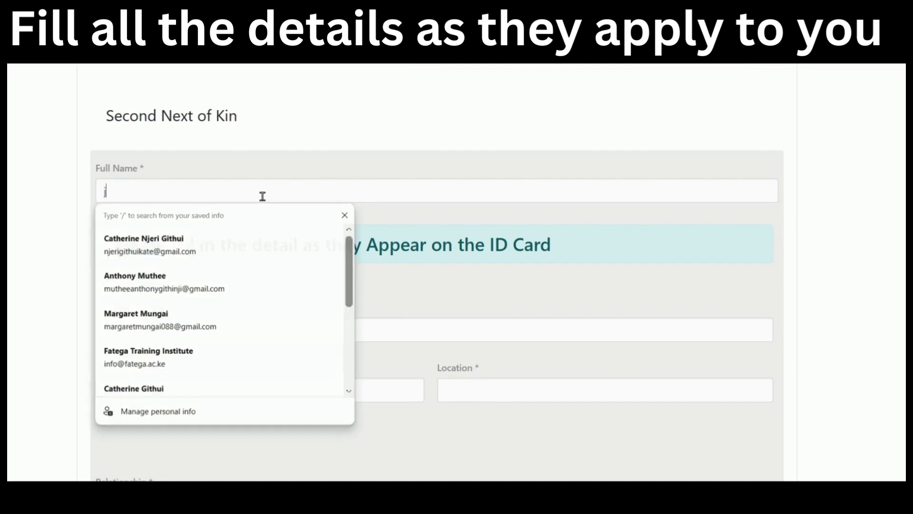
key(Escape)
text(jane doe)
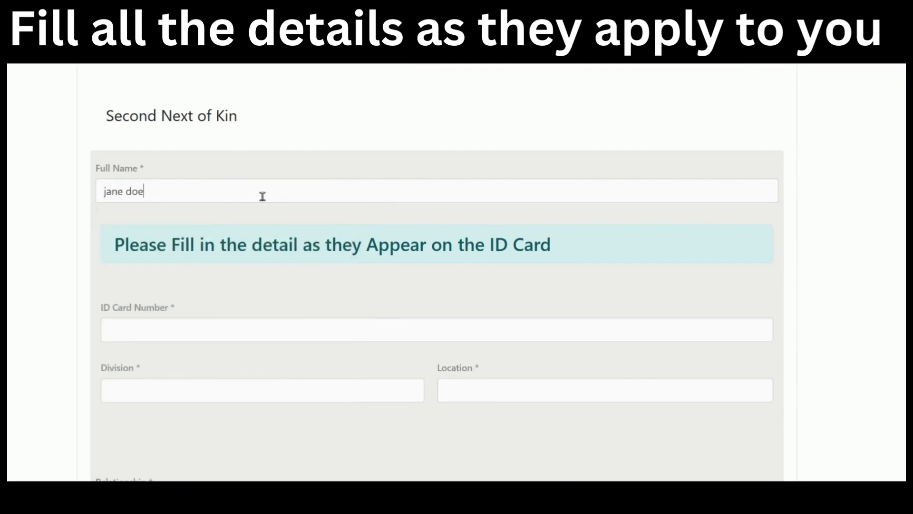
text( doe)
scroll(263, 196, down, 2)
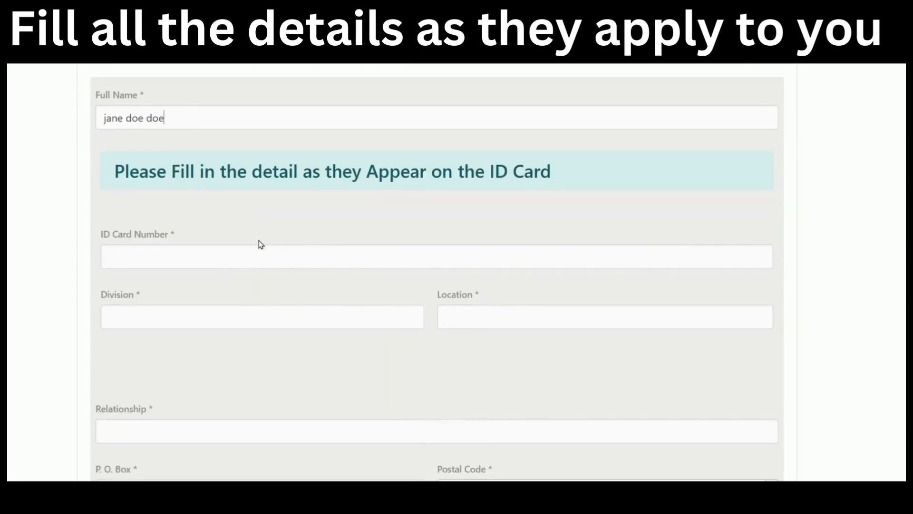
click(263, 256)
text(12345678)
click(267, 318)
text(muranga)
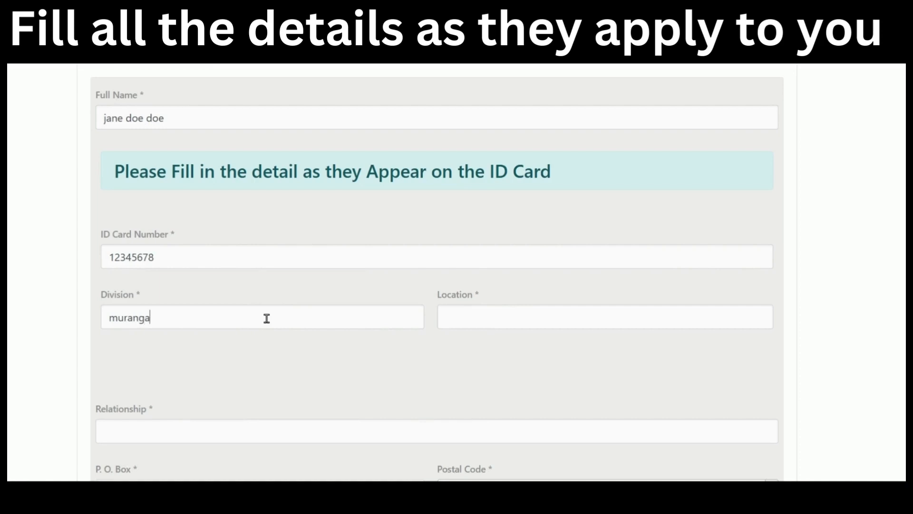
click(460, 316)
text(muranga)
Set relationship to mother, add the P.O. Box, Nairobi GPO 00100 postal code and phone, then continue.
scroll(333, 261, down, 5)
click(287, 211)
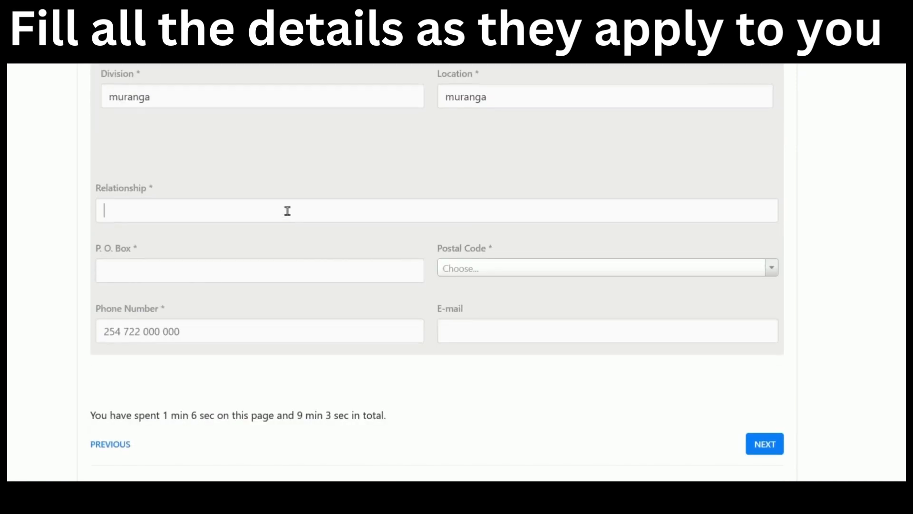
text(mother)
click(286, 269)
text(58)
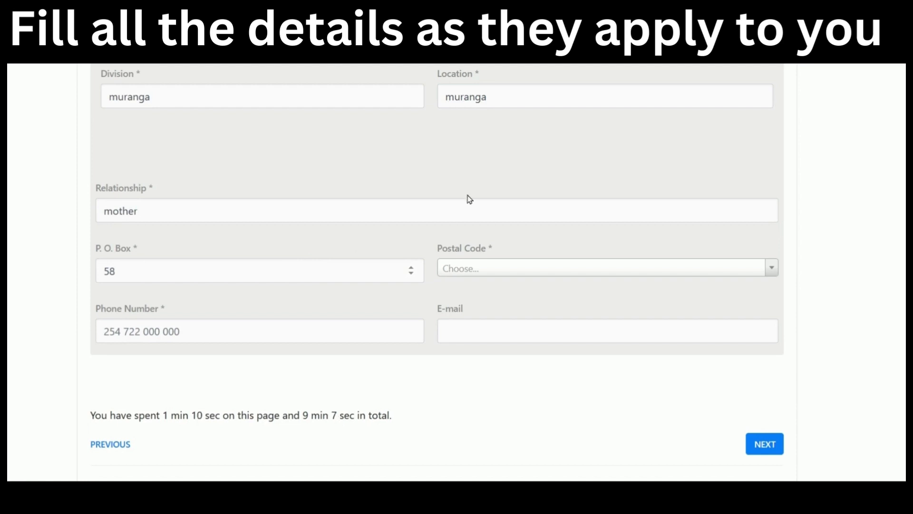
click(503, 267)
text(nair)
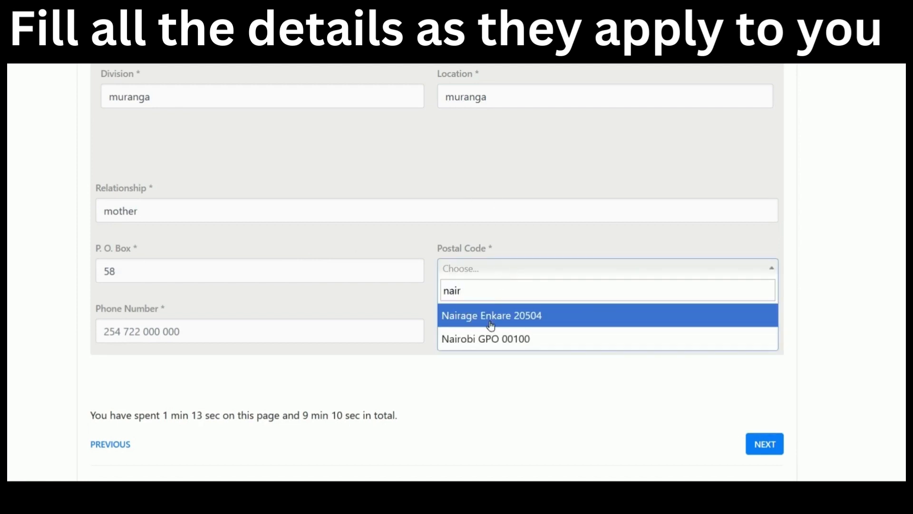
click(490, 338)
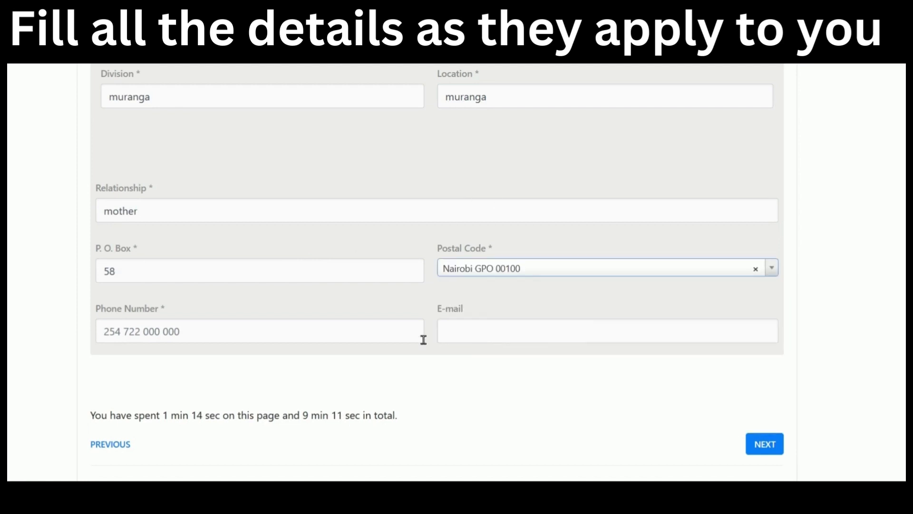
click(275, 338)
text(254)
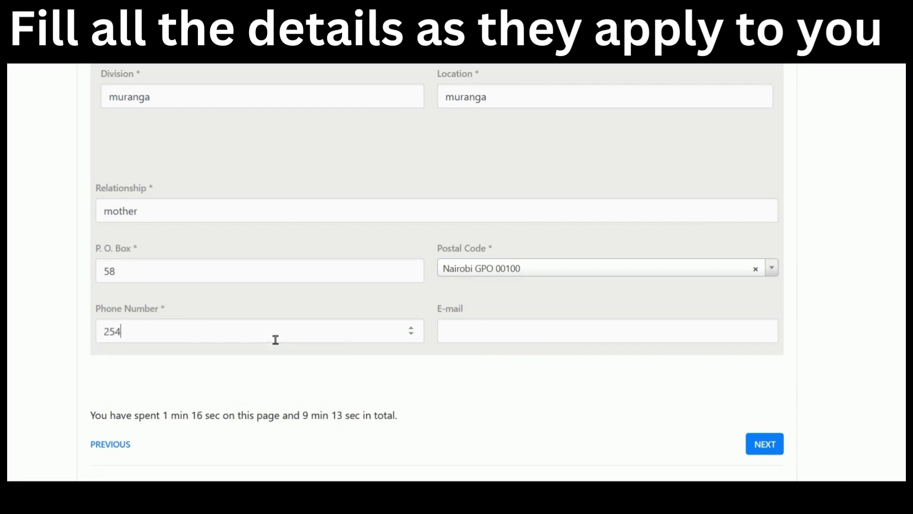
text(712345678)
click(759, 442)
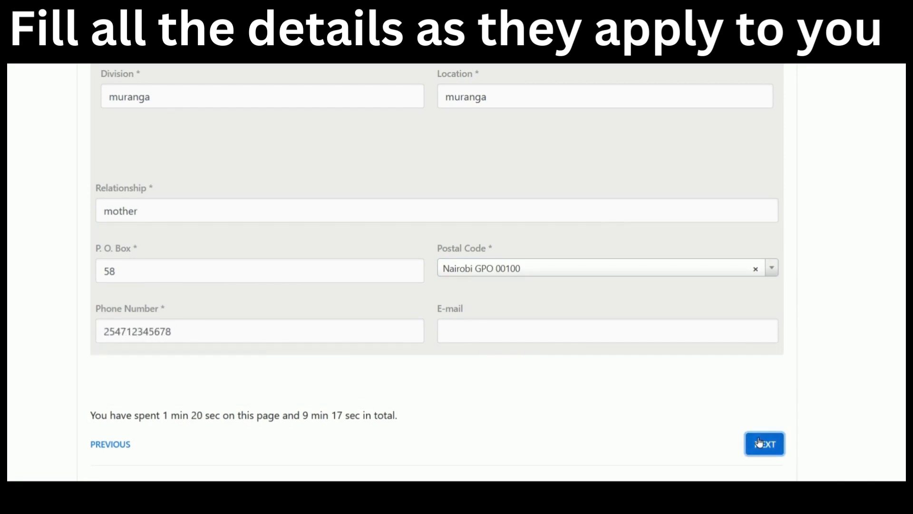
Answer Yes to 'Do you have children?' so the children table appears.
scroll(471, 306, up, 2)
scroll(471, 306, up, 3)
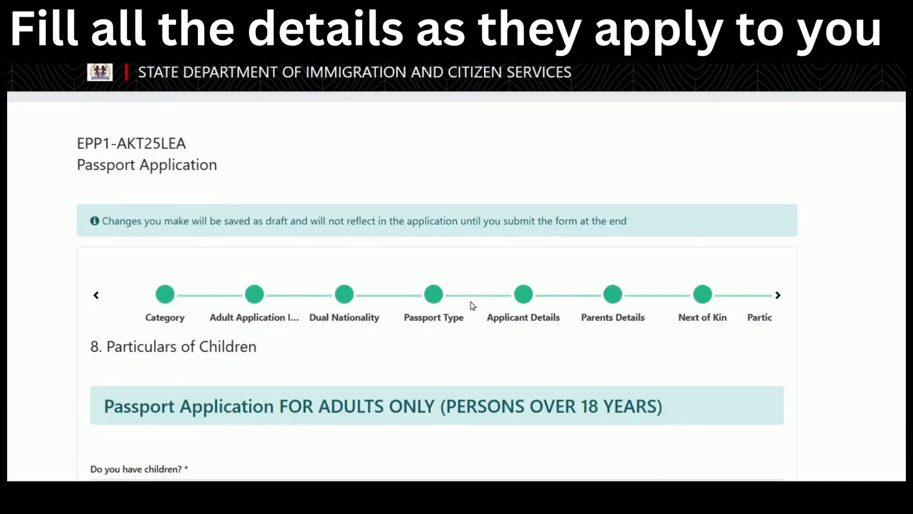
scroll(469, 305, down, 3)
scroll(469, 306, down, 3)
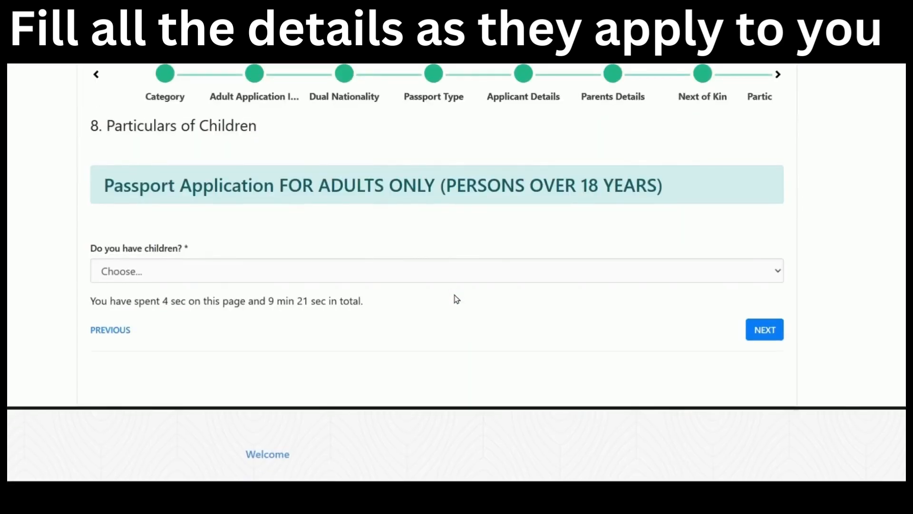
click(381, 271)
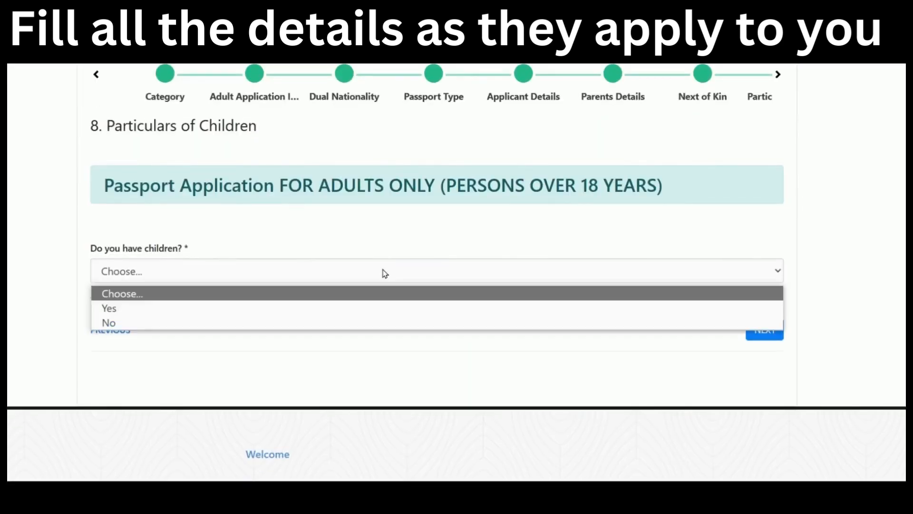
click(359, 315)
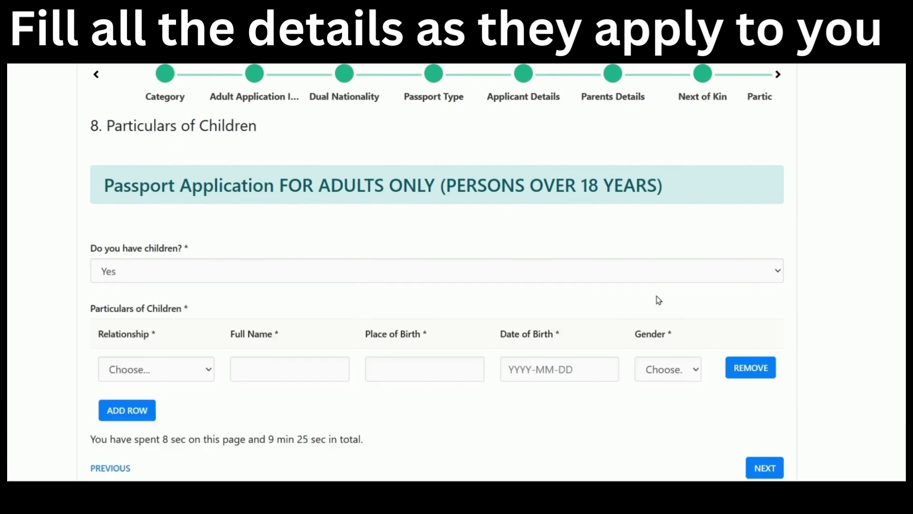
click(648, 272)
click(515, 321)
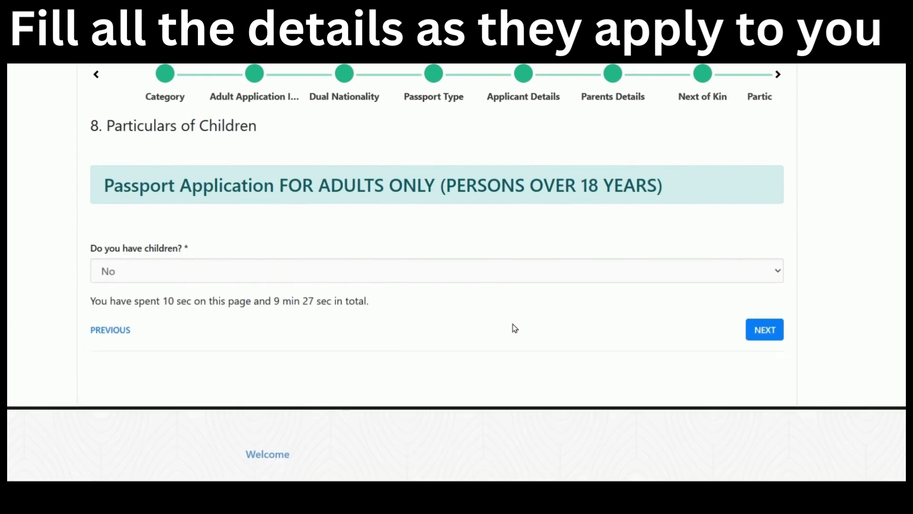
click(529, 269)
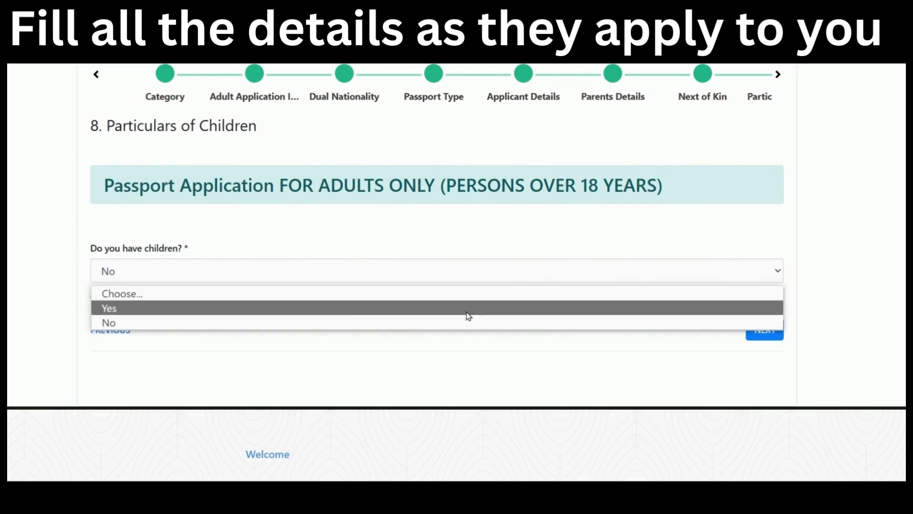
click(469, 316)
scroll(750, 259, down, 3)
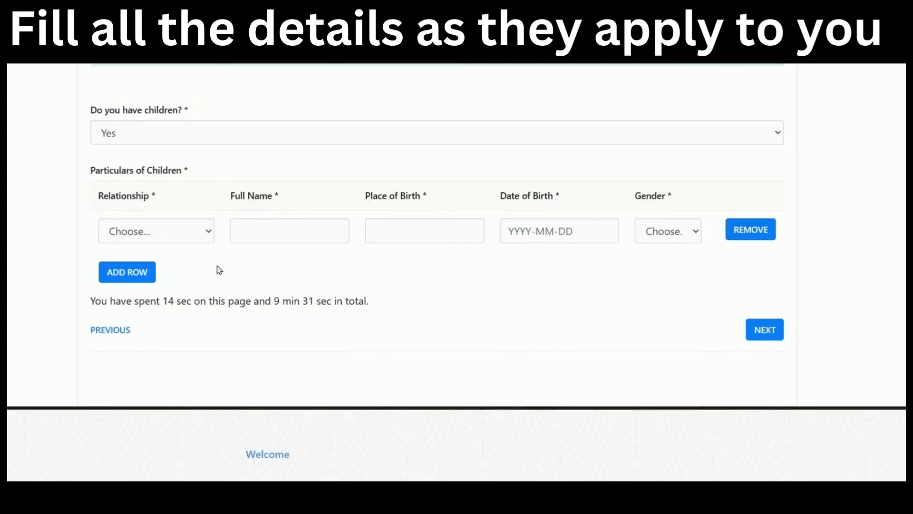
Record the first child as a Legitimate Child with full name, born nairobi on 2020-01-01, Female.
click(165, 233)
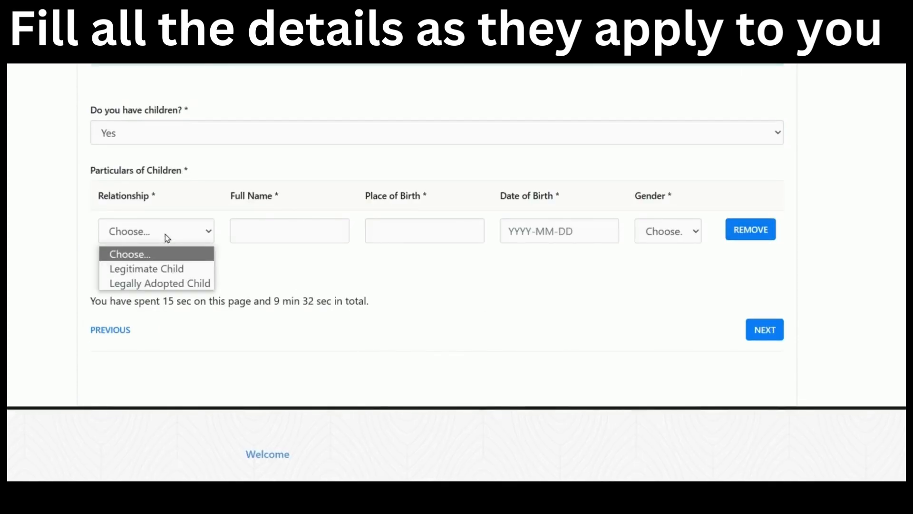
click(182, 269)
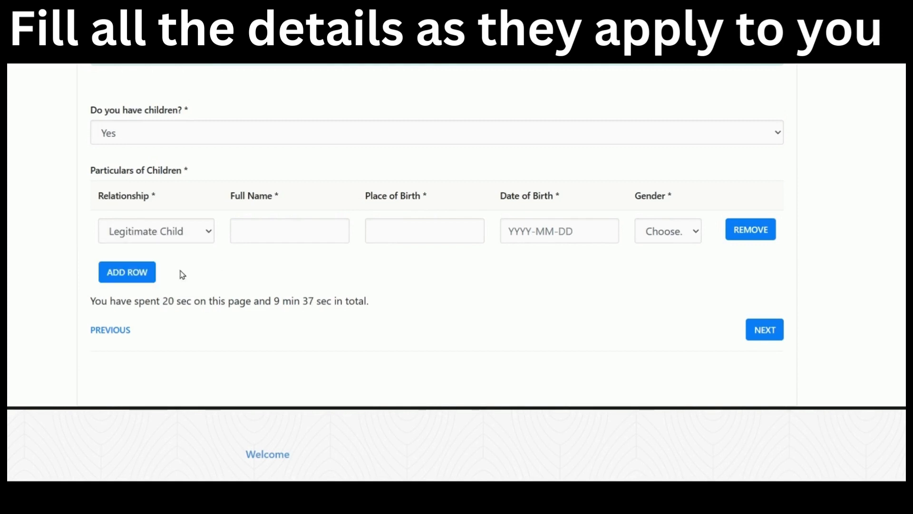
click(239, 233)
text(jane doe)
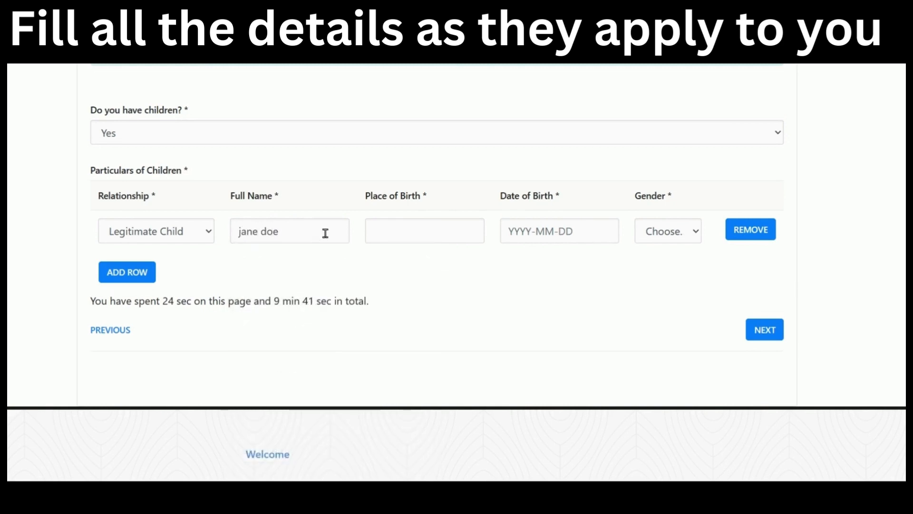
click(399, 235)
text(nairobi)
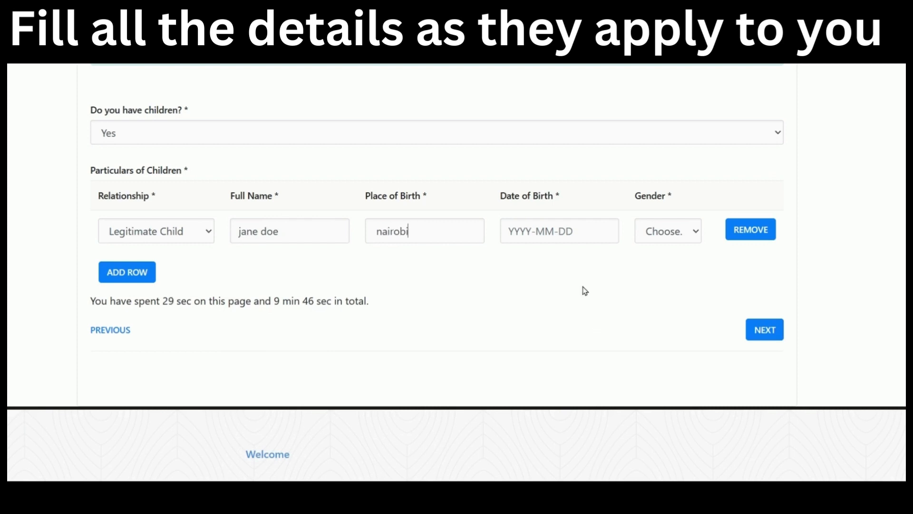
click(529, 231)
text(202)
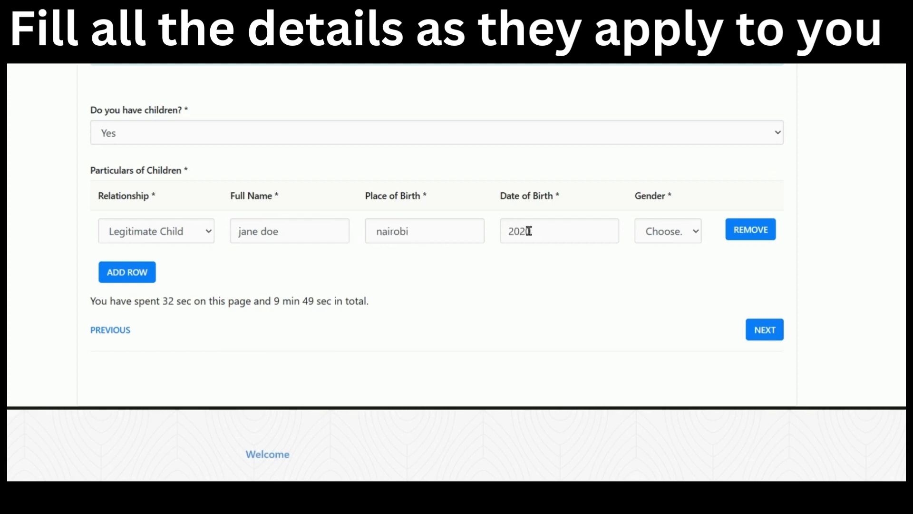
text(0-01-01)
click(676, 226)
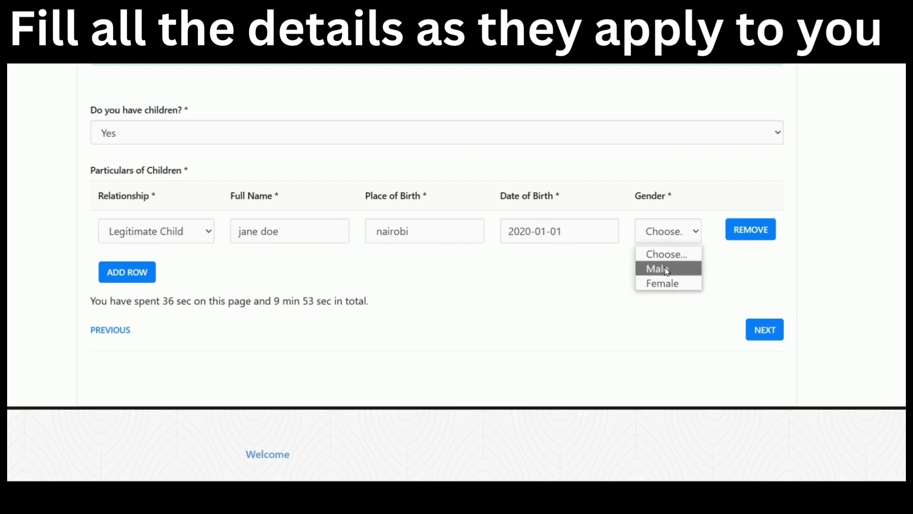
click(665, 269)
click(681, 241)
click(670, 282)
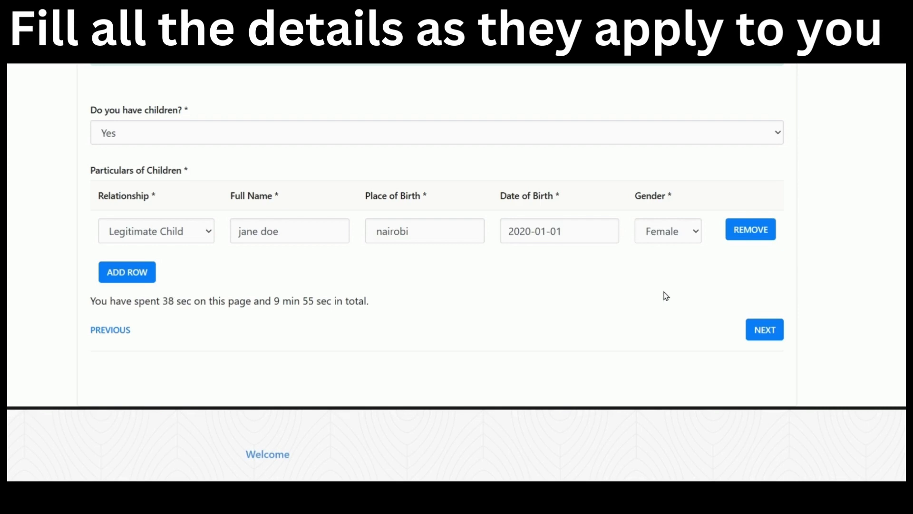
Add a second child row set to Legally Adopted Child, then remove that row.
click(137, 272)
click(154, 274)
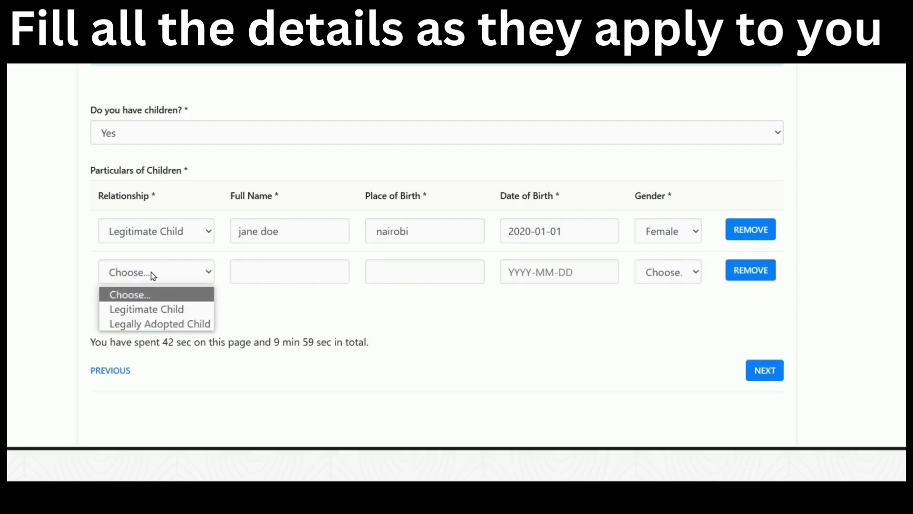
click(157, 324)
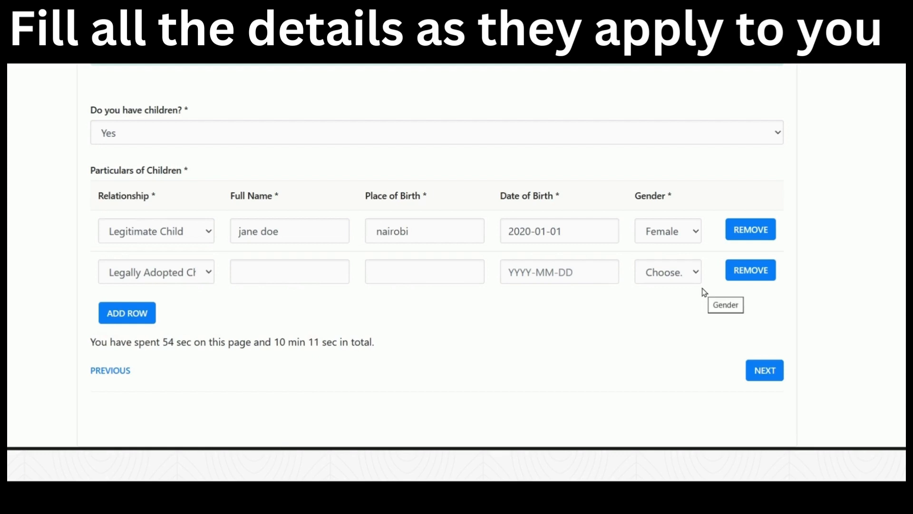
click(748, 271)
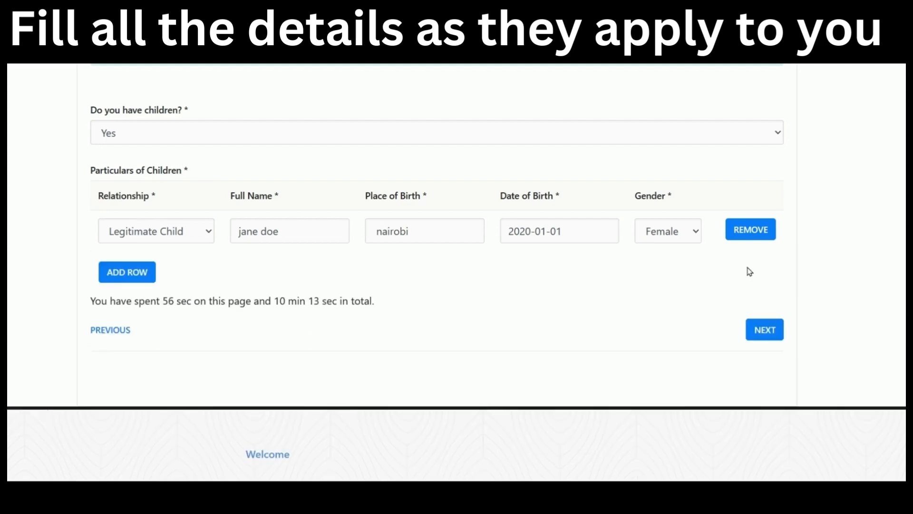
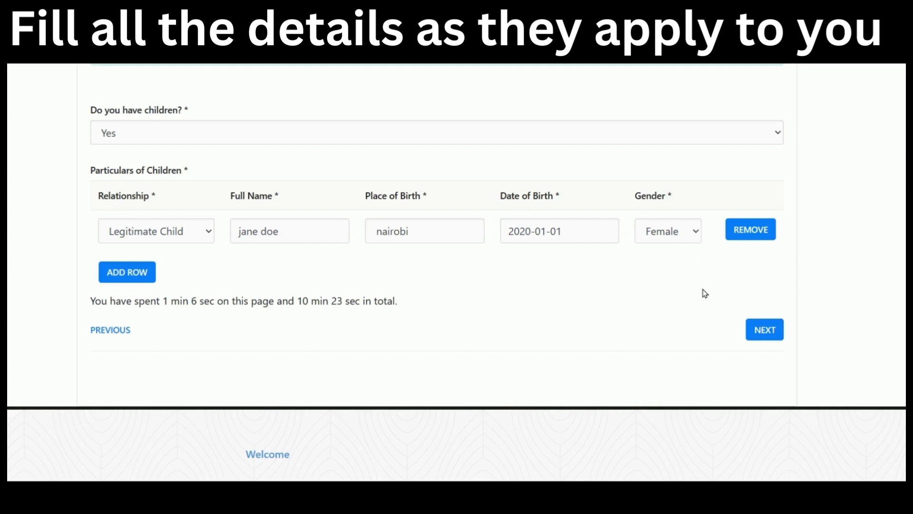
Answer No to 'Do you have children?' and continue to step 9, Uploads.
click(407, 139)
click(381, 183)
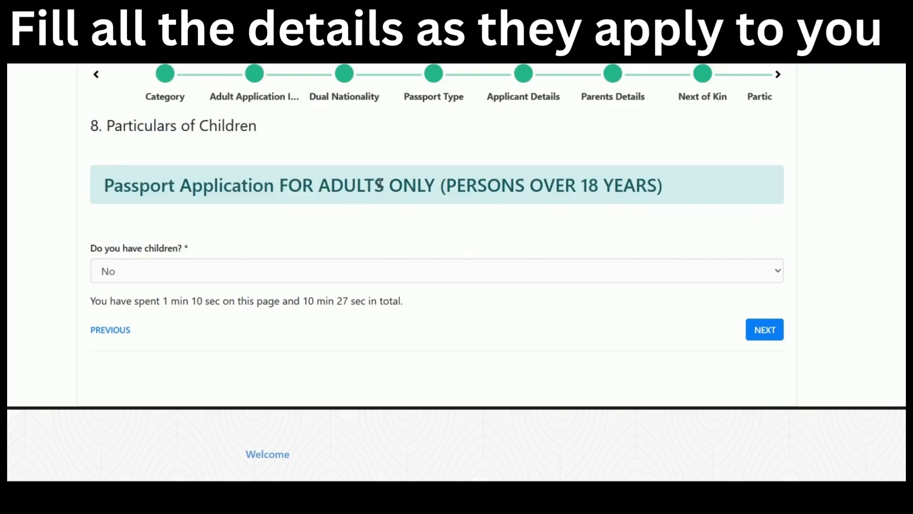
click(752, 329)
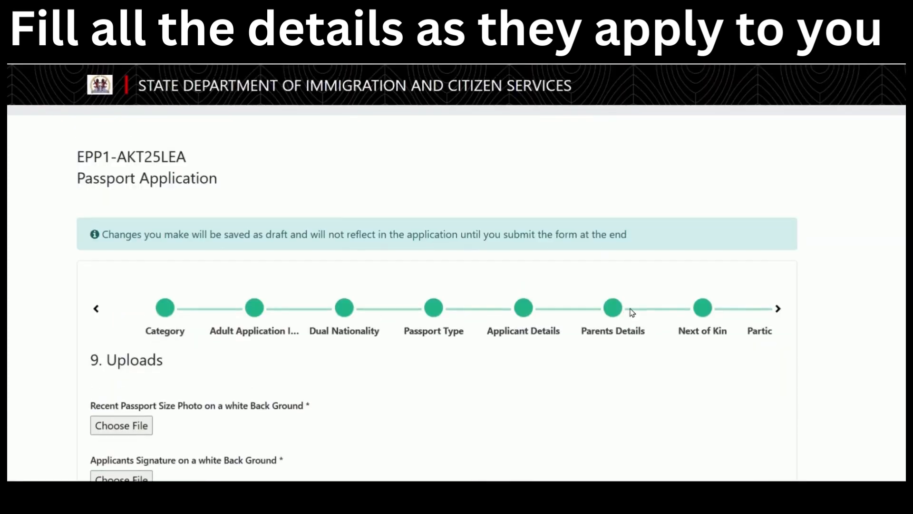
scroll(633, 313, down, 2)
scroll(632, 309, down, 3)
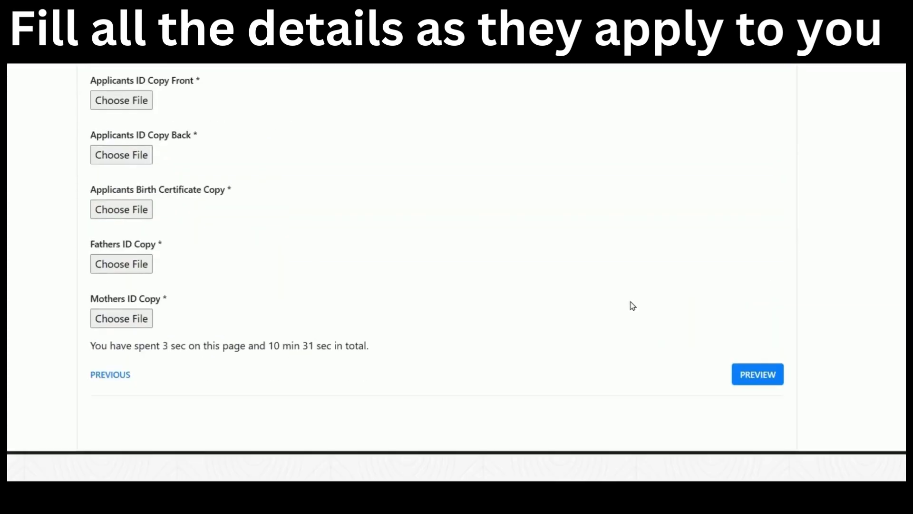
scroll(632, 305, up, 5)
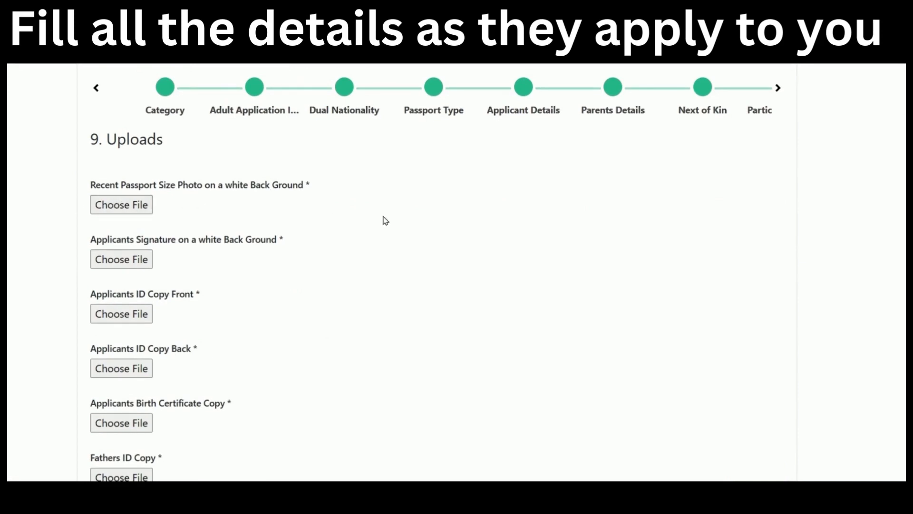
scroll(387, 221, down, 2)
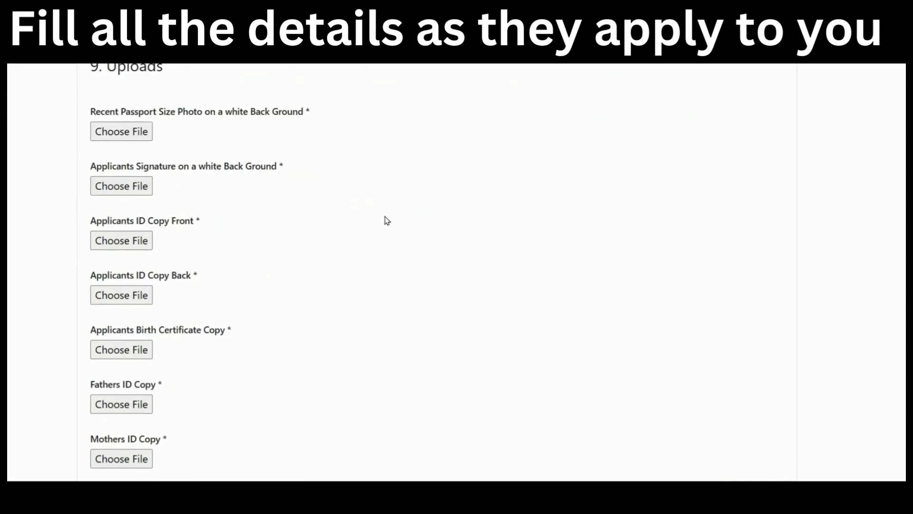
scroll(388, 218, down, 2)
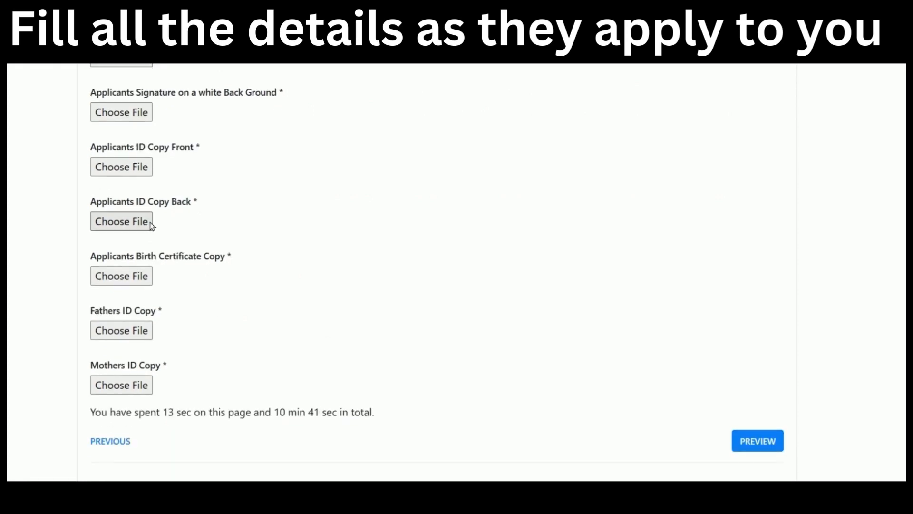
scroll(275, 245, down, 2)
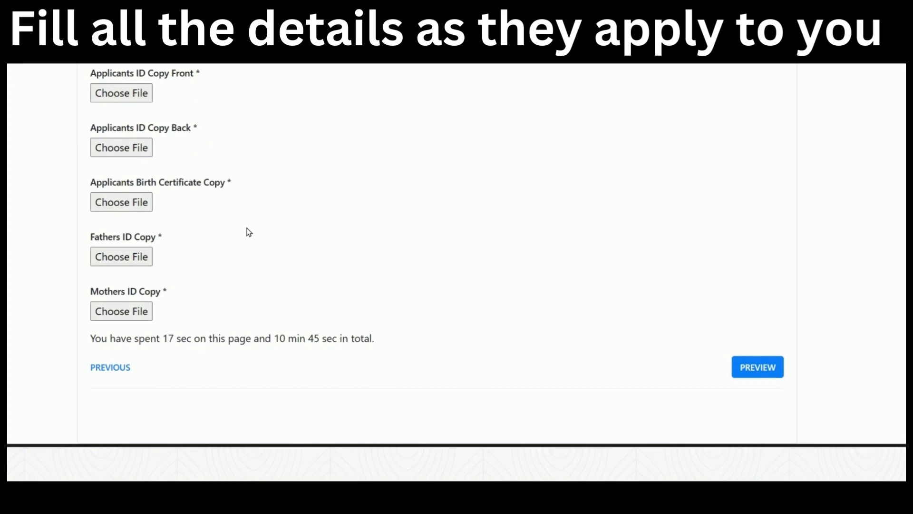
click(126, 367)
scroll(268, 338, up, 3)
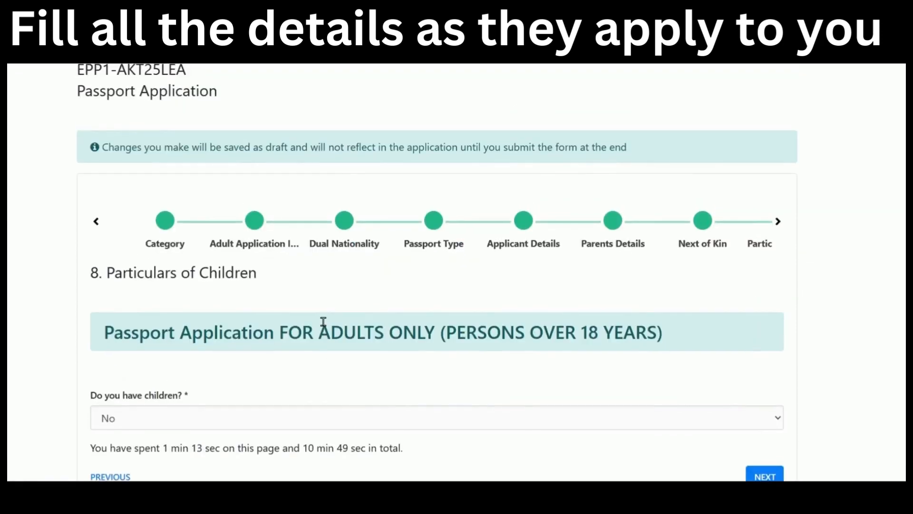
scroll(322, 320, down, 2)
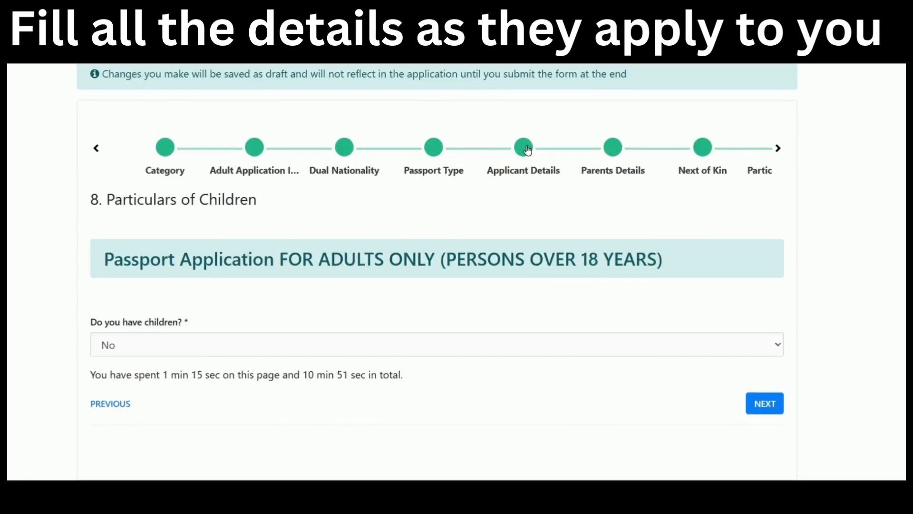
click(526, 152)
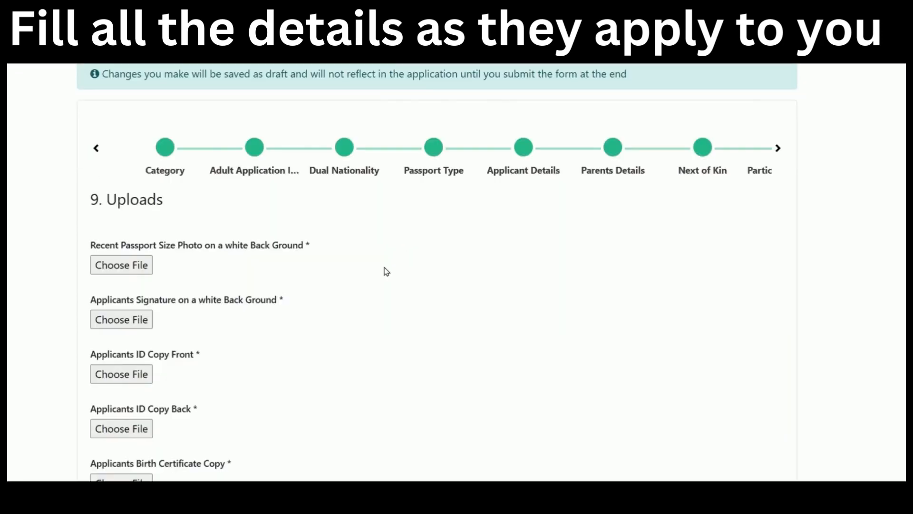
scroll(387, 272, down, 3)
scroll(386, 271, up, 3)
Return to Applicant Details and set Marital Status to Married.
click(522, 153)
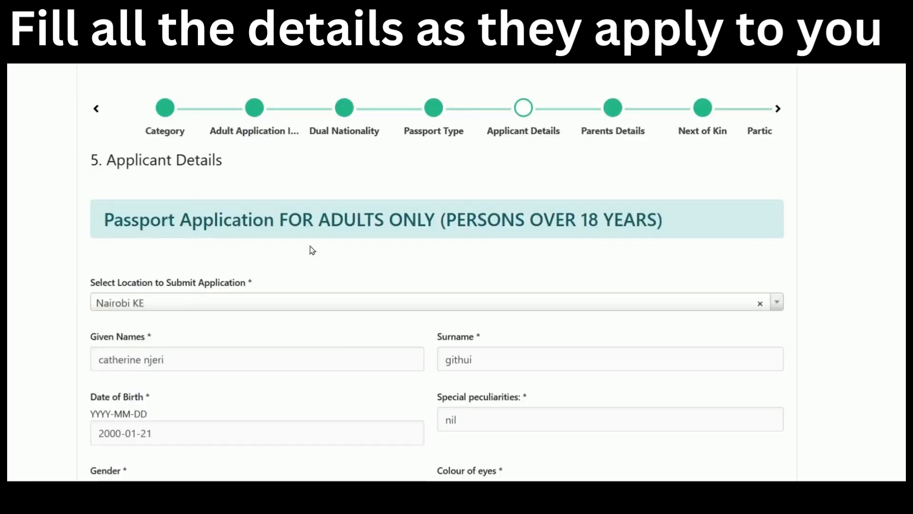
scroll(311, 250, down, 5)
scroll(312, 250, down, 15)
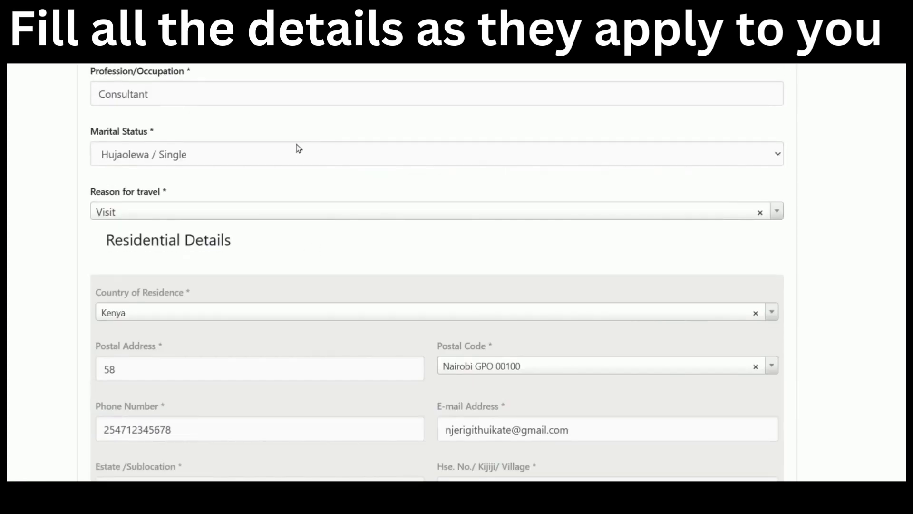
click(299, 149)
click(276, 208)
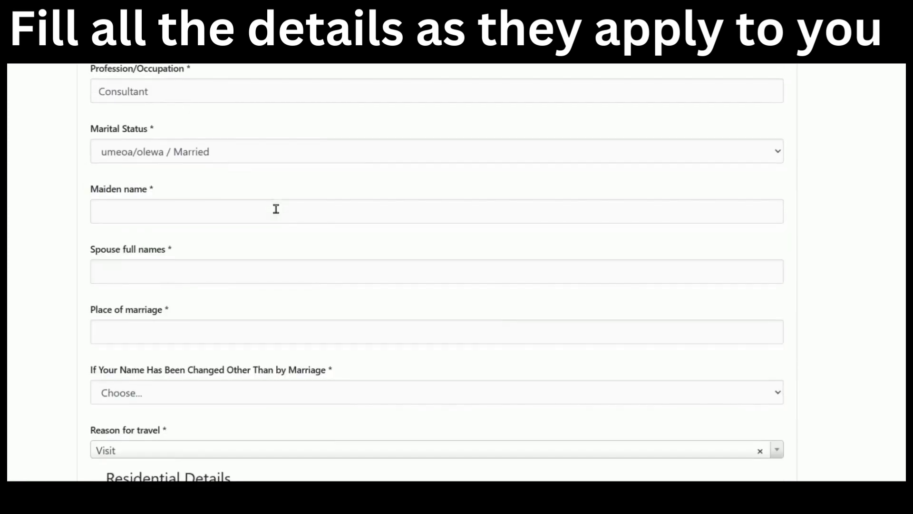
scroll(262, 142, down, 2)
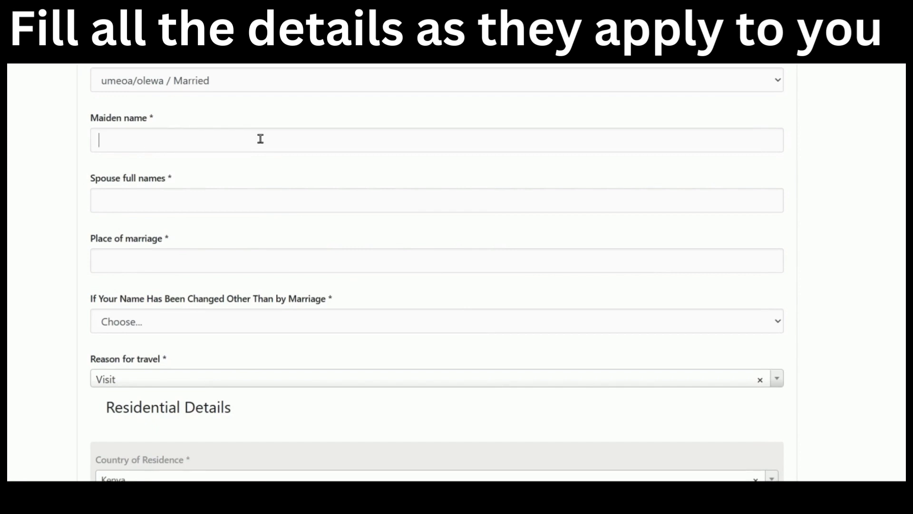
Fill in the maiden name and the spouse's full names.
click(260, 138)
text(jane doe)
click(253, 206)
text(j)
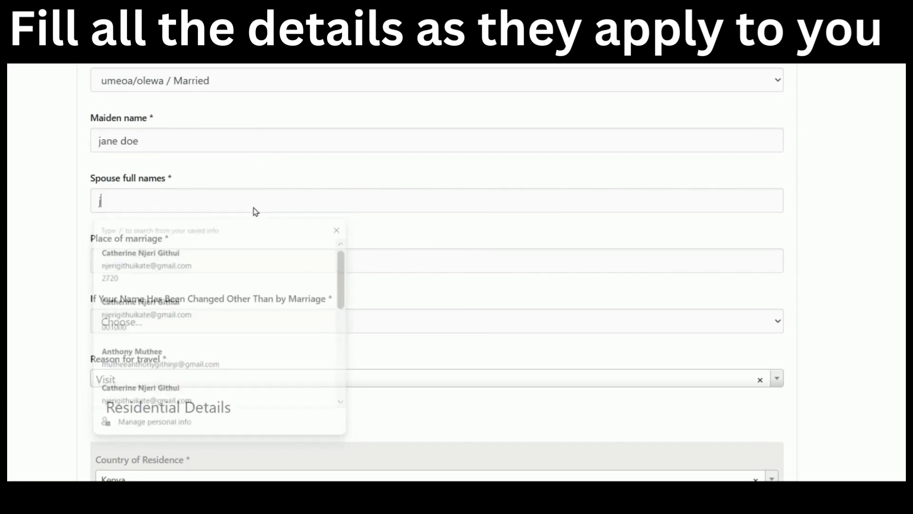
text(ohn doe)
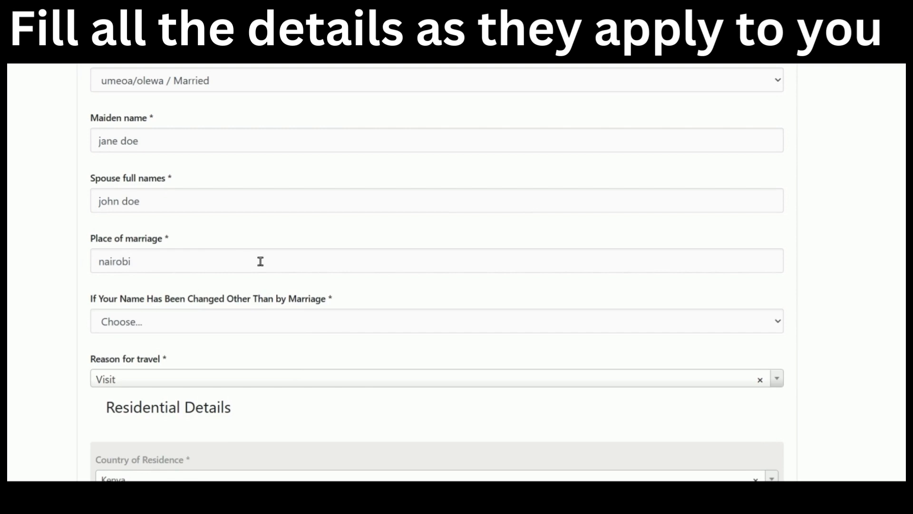
Answer No to a name change other than by marriage.
scroll(260, 261, down, 2)
click(262, 248)
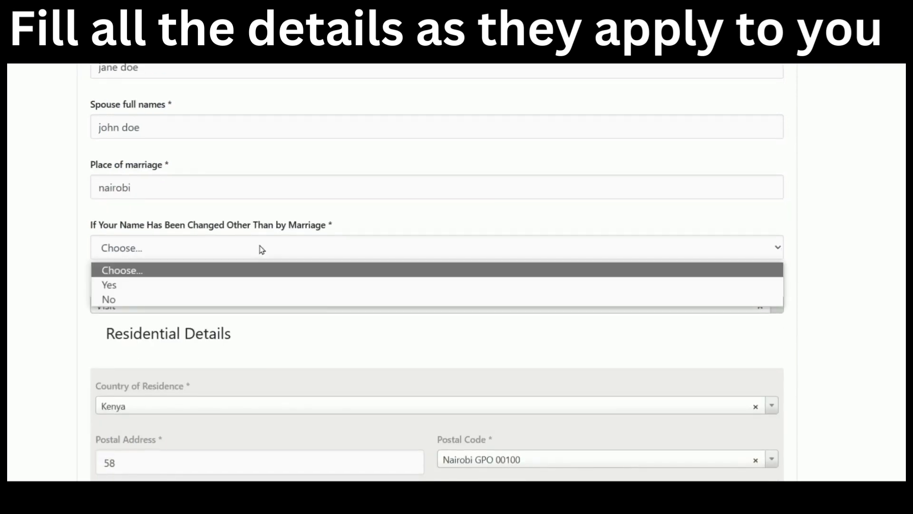
click(235, 300)
scroll(455, 268, down, 5)
scroll(607, 263, down, 3)
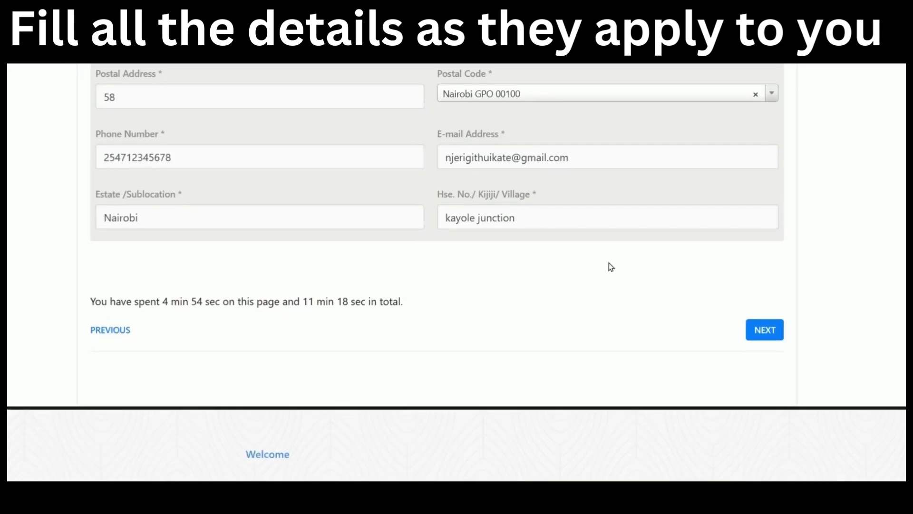
scroll(677, 299, up, 6)
scroll(675, 294, down, 3)
scroll(796, 301, up, 15)
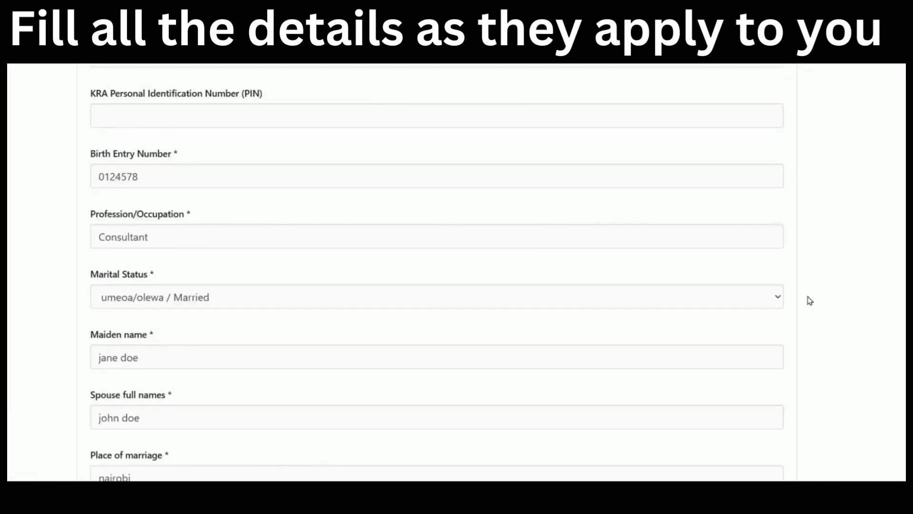
scroll(809, 300, down, 15)
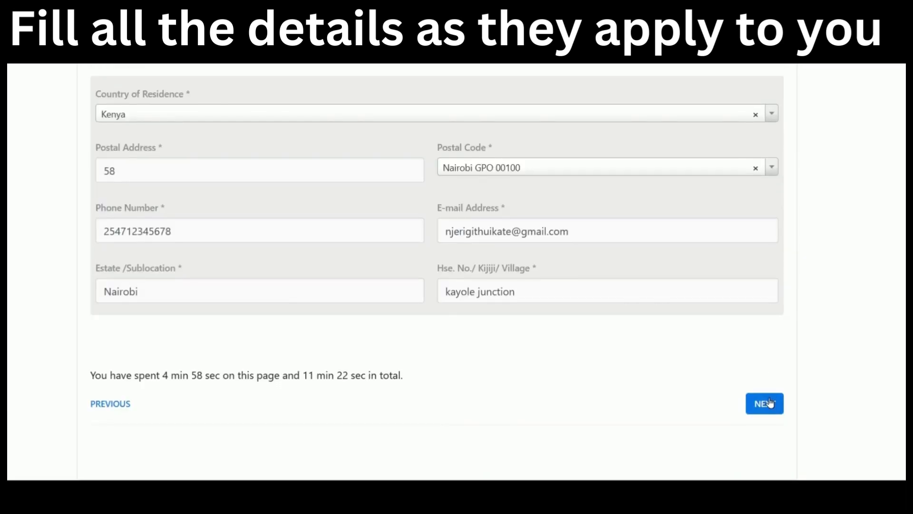
click(764, 404)
click(758, 334)
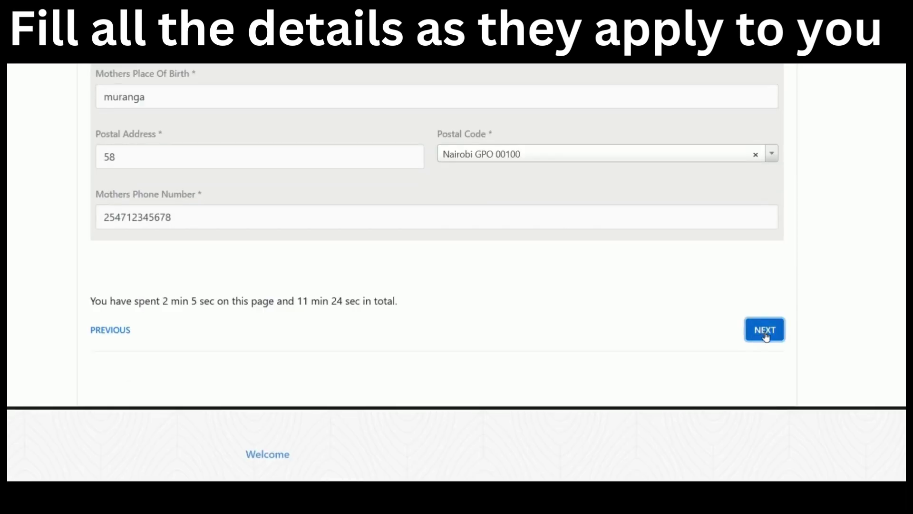
scroll(775, 347, down, 5)
click(780, 335)
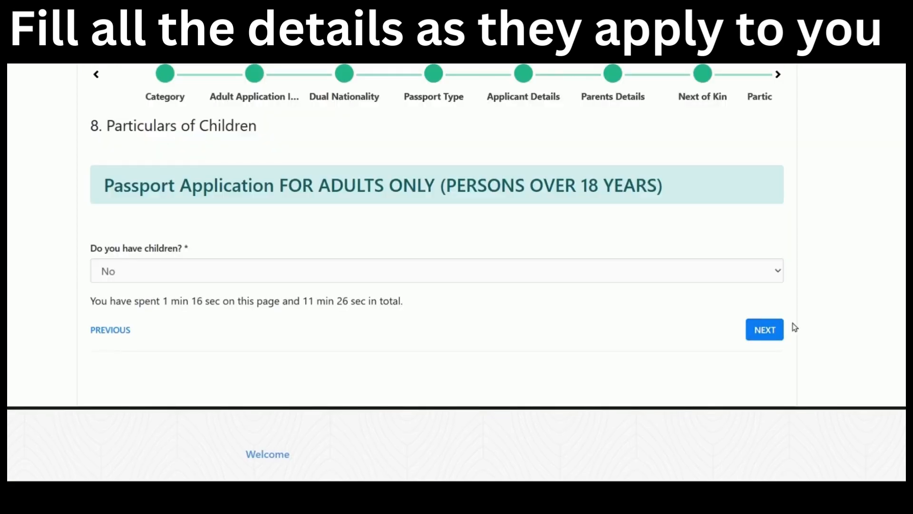
click(772, 337)
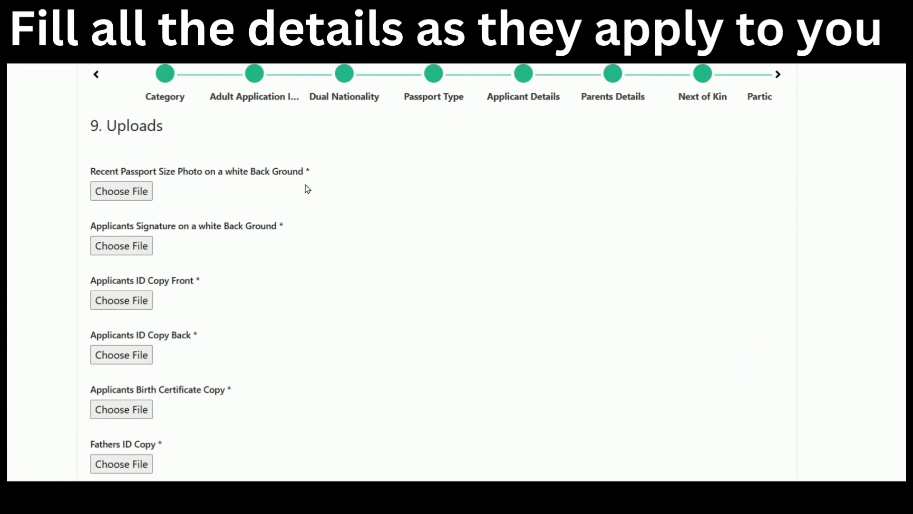
scroll(307, 189, down, 2)
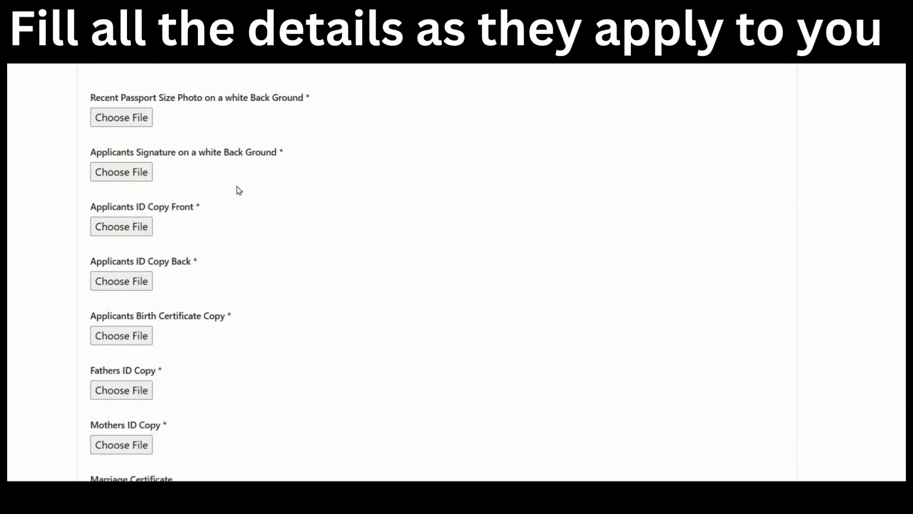
scroll(239, 190, down, 2)
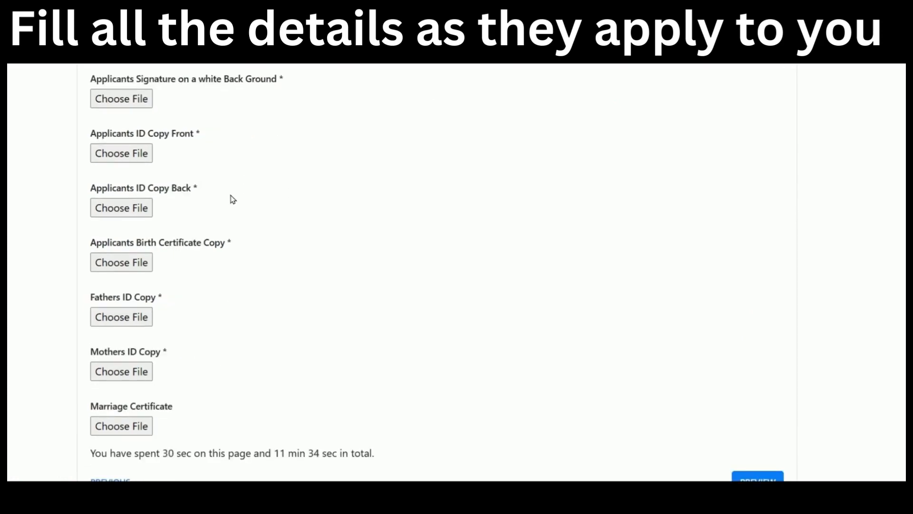
scroll(232, 199, down, 2)
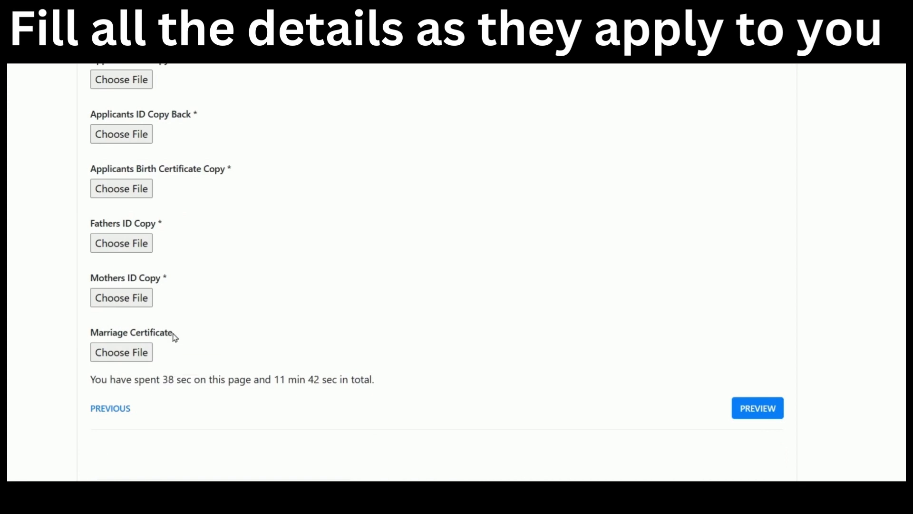
Go back to Applicant Details and change Marital Status from Married to Single.
click(122, 410)
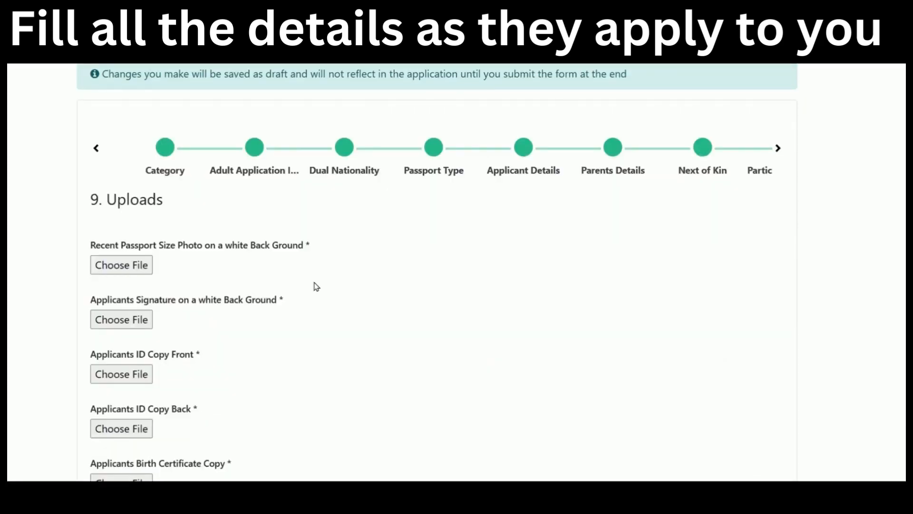
scroll(316, 286, down, 3)
scroll(227, 279, up, 6)
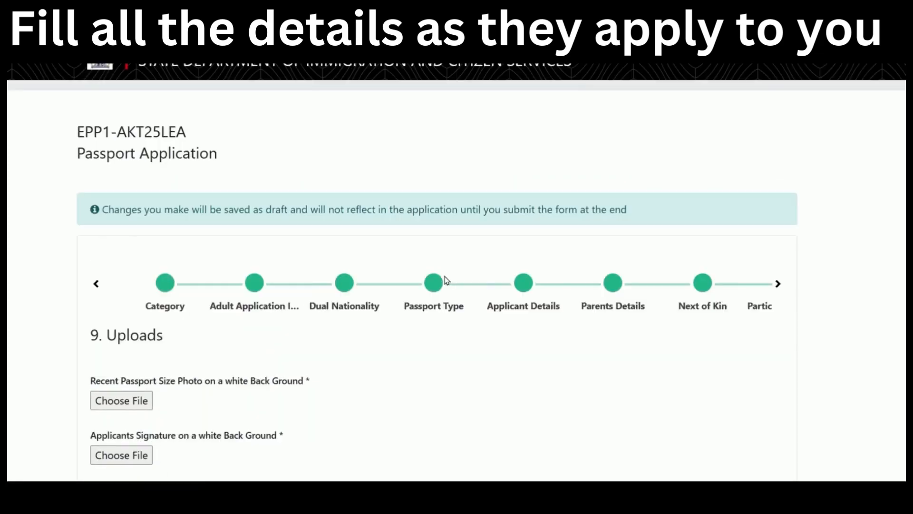
scroll(447, 280, up, 1)
click(524, 302)
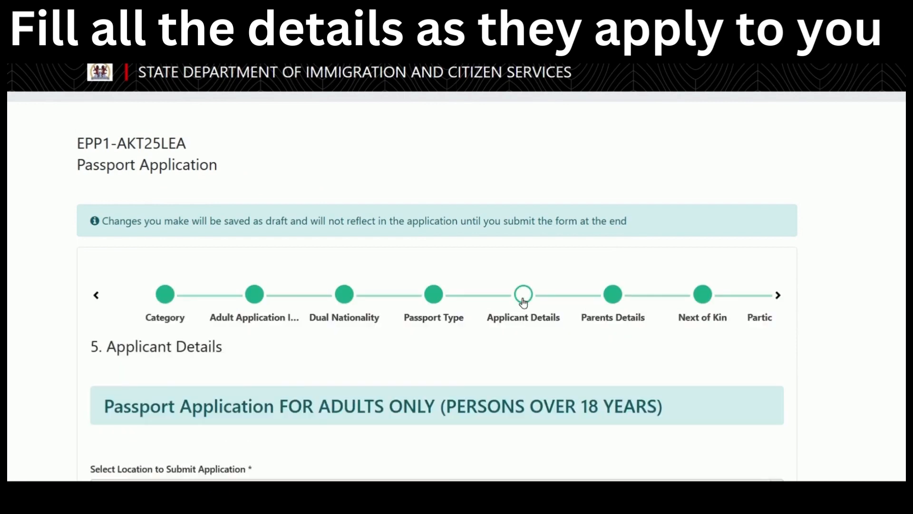
scroll(456, 290, down, 14)
scroll(452, 282, up, 14)
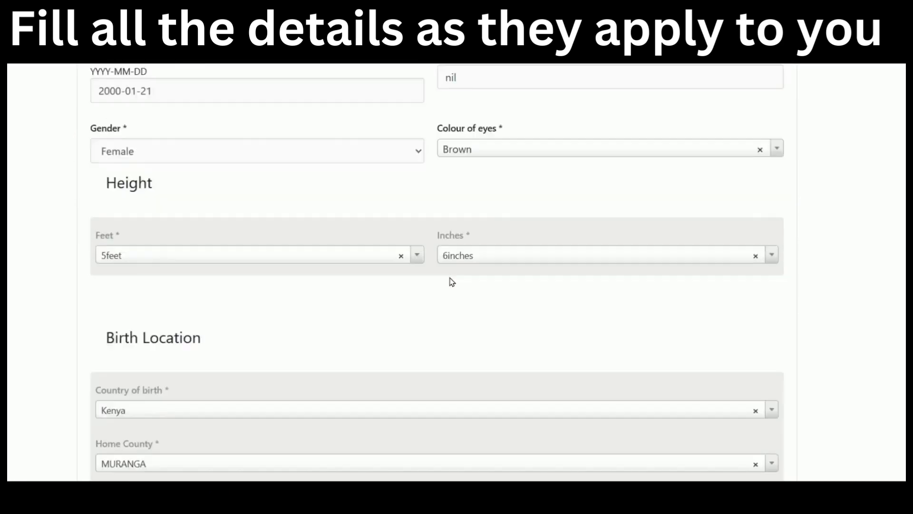
scroll(316, 275, down, 15)
scroll(316, 275, down, 11)
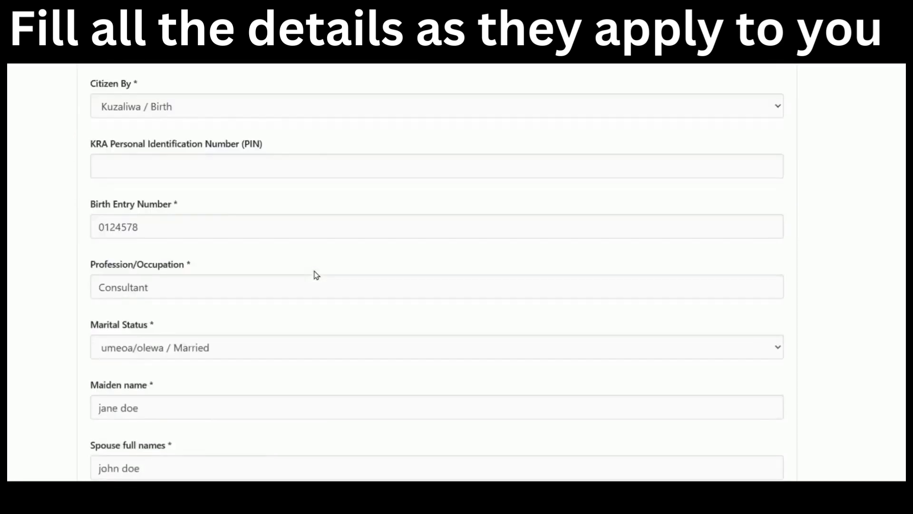
click(274, 163)
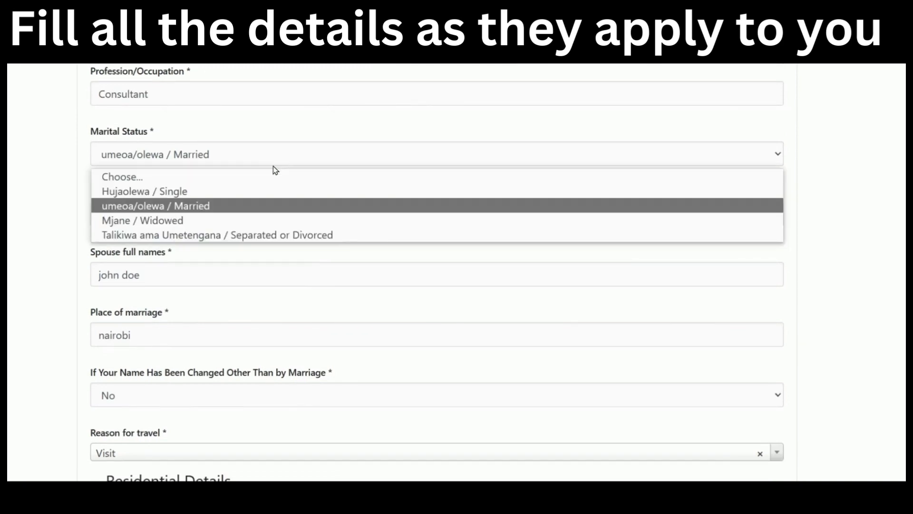
click(266, 192)
scroll(820, 294, down, 6)
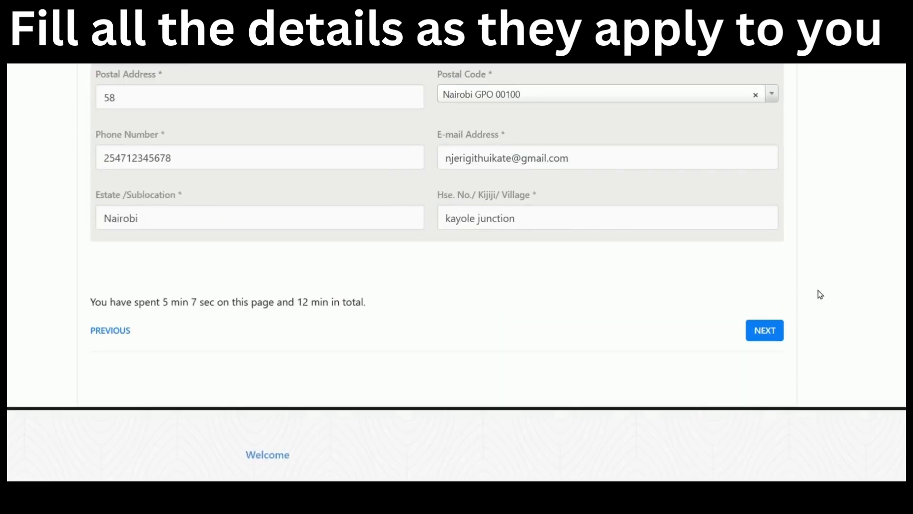
Advance through Parents Details, Next of Kin and Children back to Uploads.
click(770, 332)
click(771, 333)
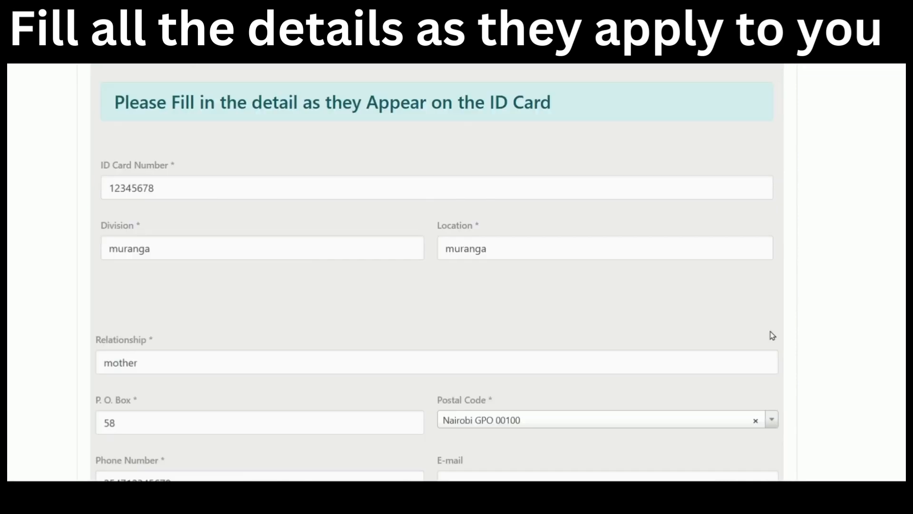
scroll(789, 319, down, 5)
click(771, 332)
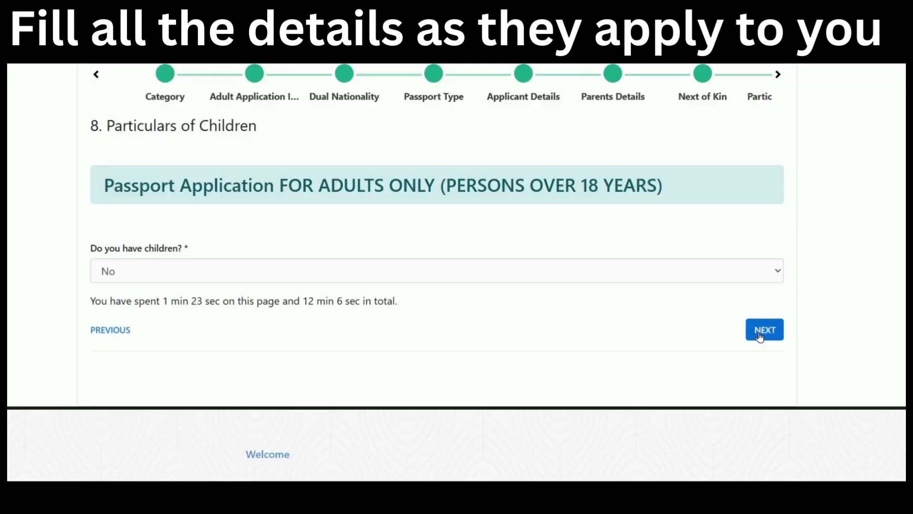
click(761, 333)
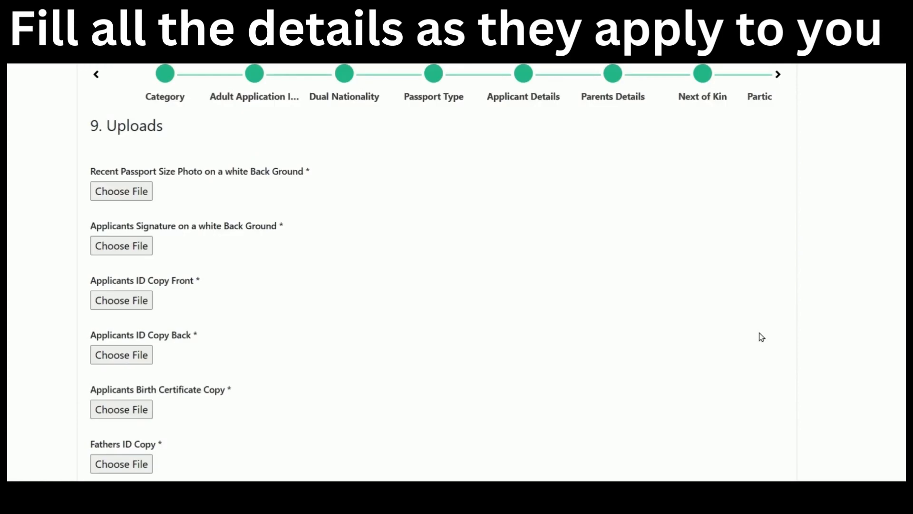
In Parents Details, set both Fathers Status and Mothers Status to Details Unavailable.
click(614, 76)
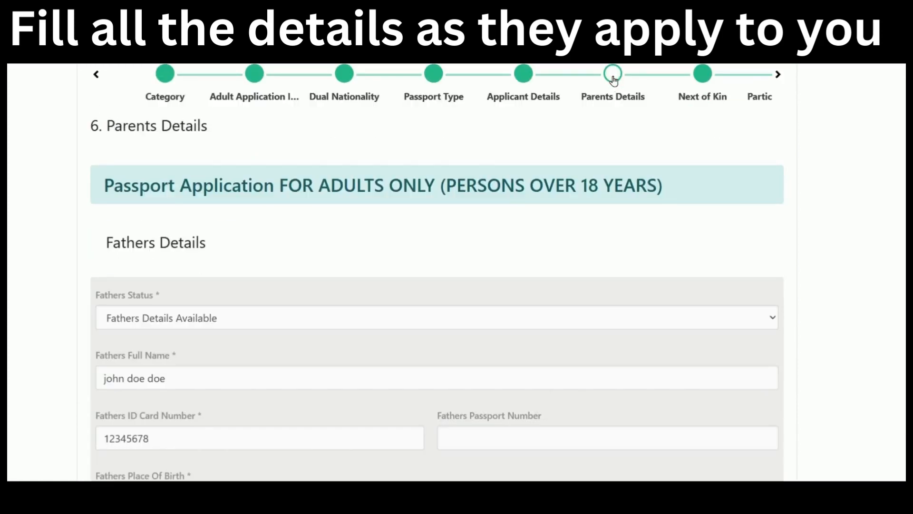
scroll(505, 204, down, 3)
click(361, 174)
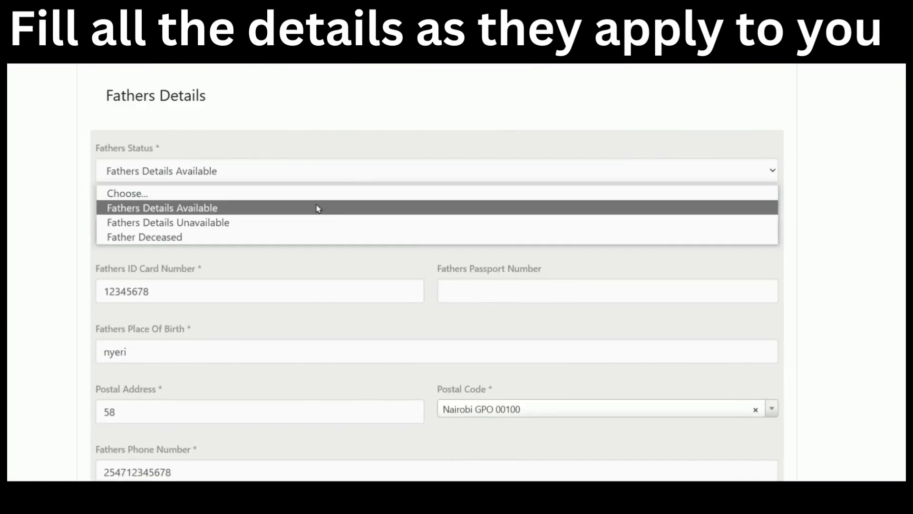
click(312, 226)
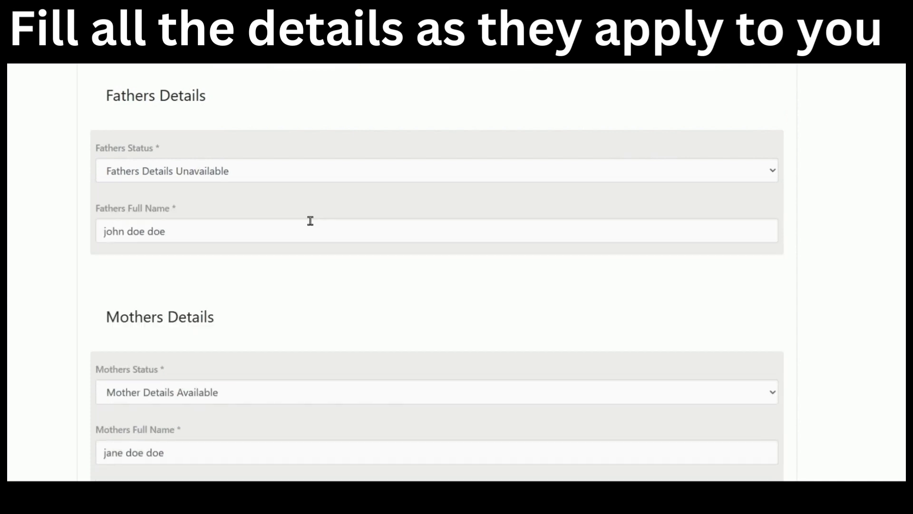
scroll(314, 231, down, 5)
click(354, 98)
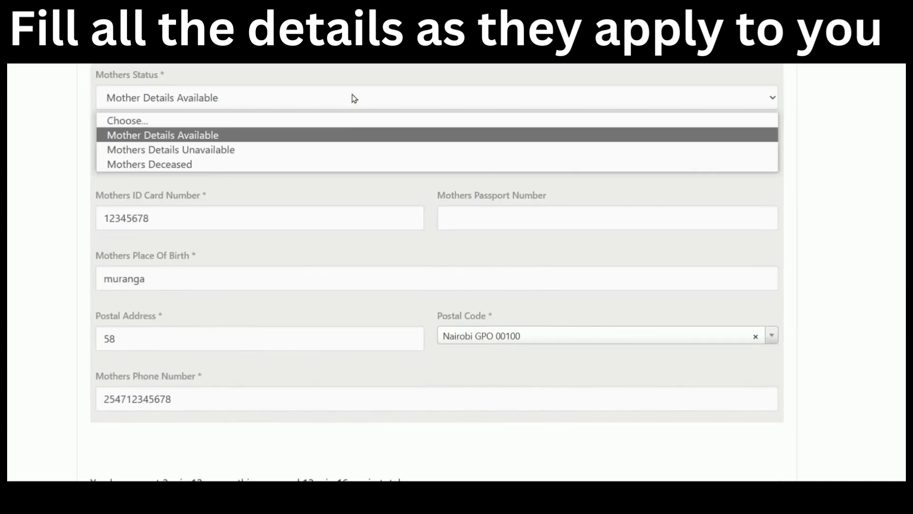
click(339, 150)
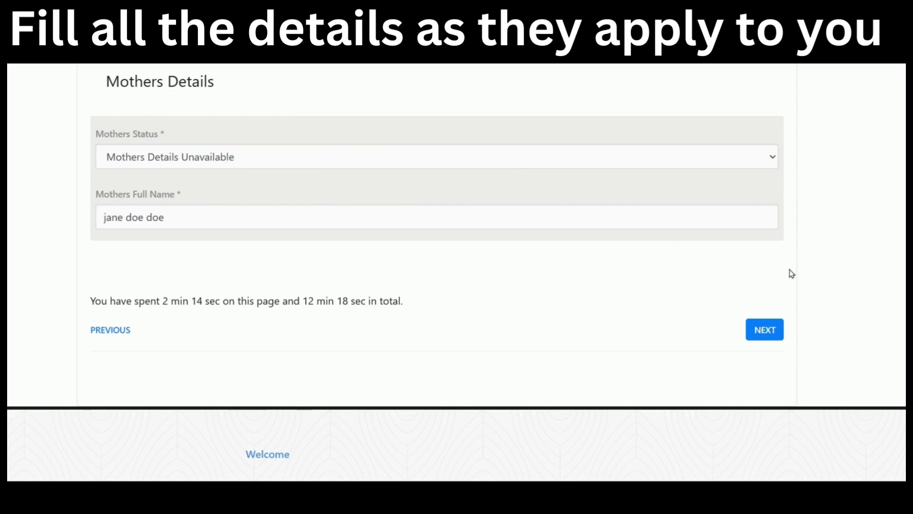
Continue through Next of Kin and Children to the Uploads step.
click(764, 331)
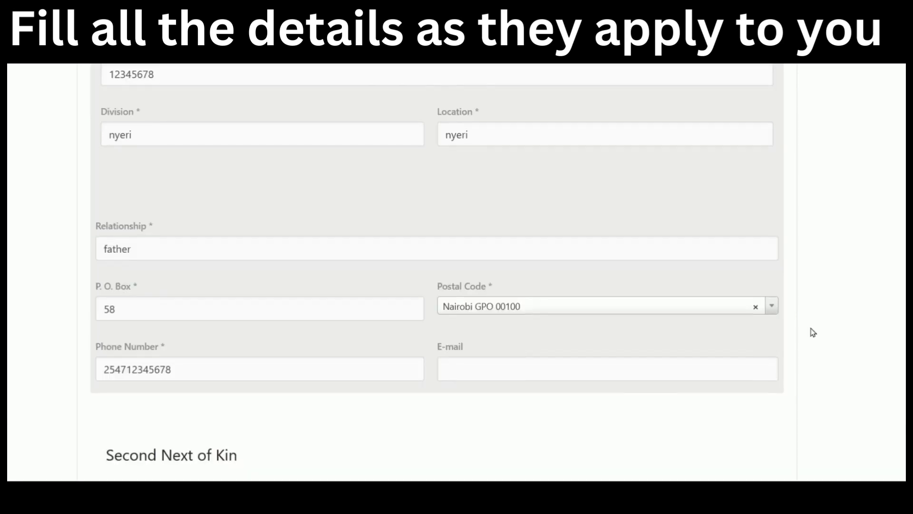
scroll(799, 347, down, 10)
click(758, 337)
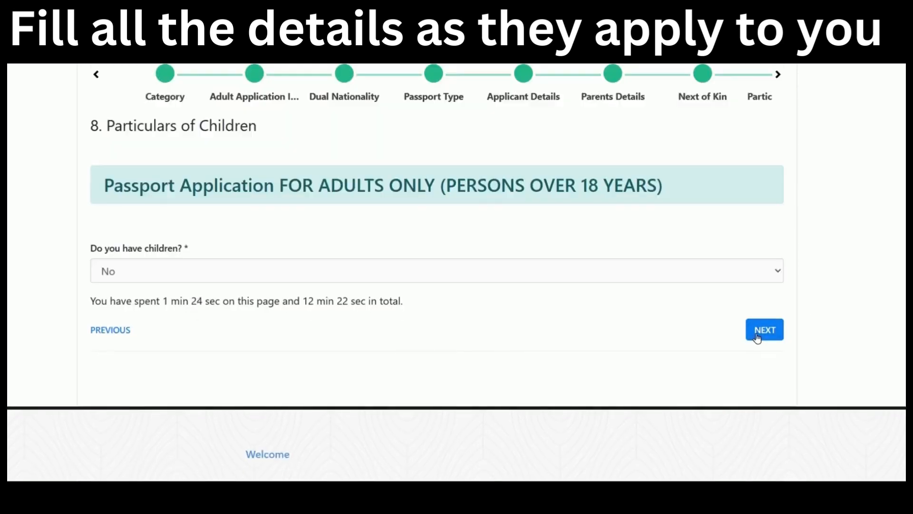
click(758, 337)
scroll(756, 329, down, 3)
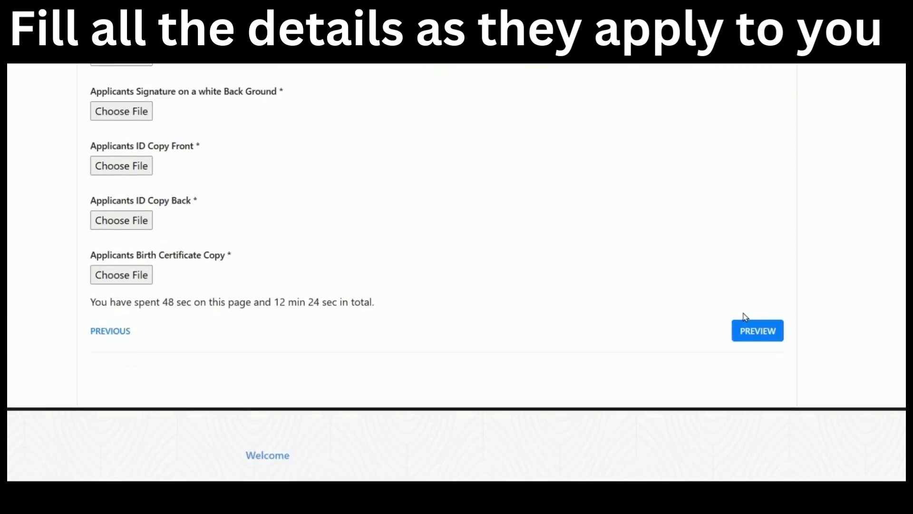
scroll(745, 317, up, 2)
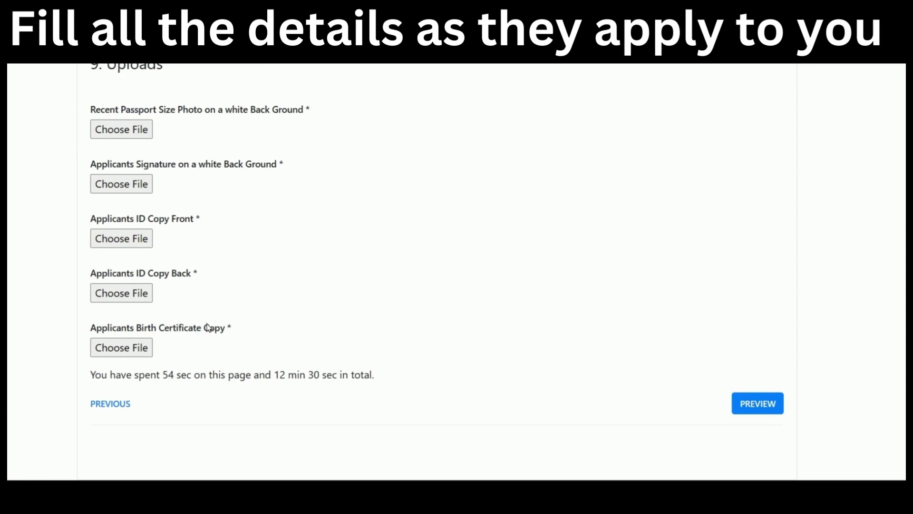
scroll(564, 306, up, 2)
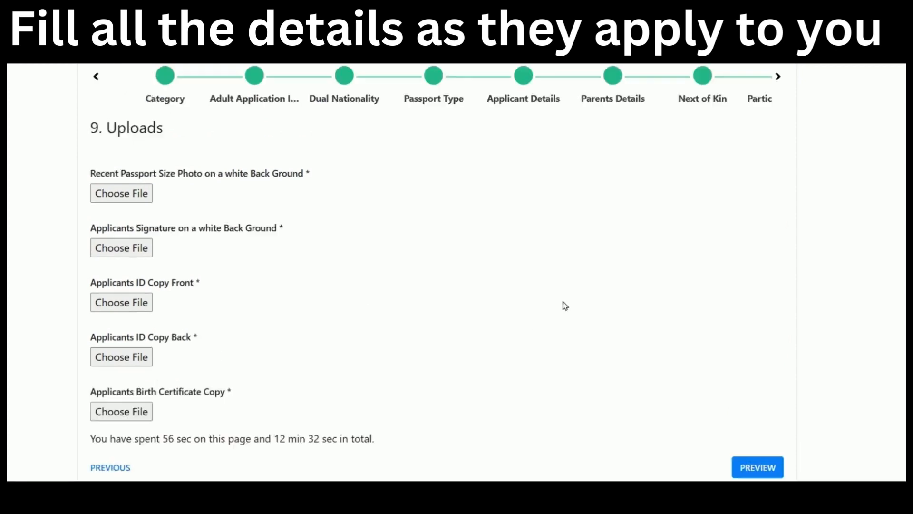
scroll(564, 306, up, 3)
scroll(566, 304, up, 2)
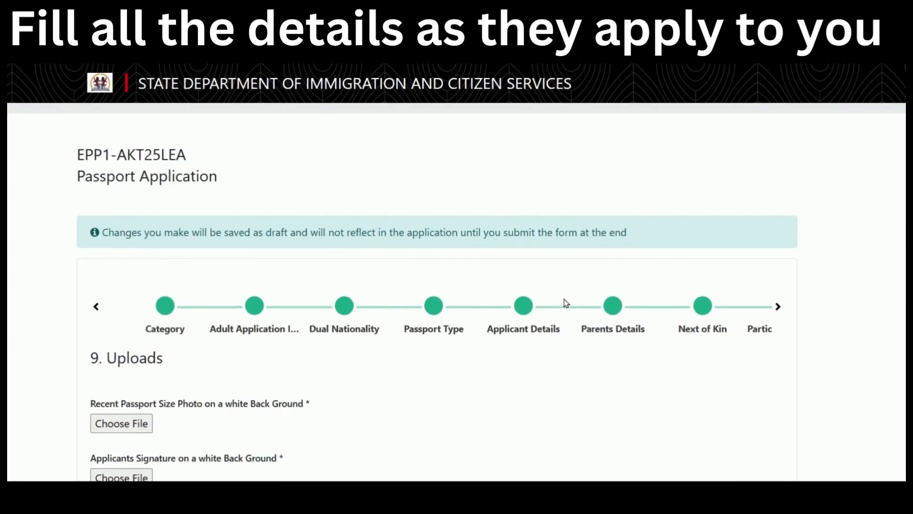
scroll(565, 304, down, 6)
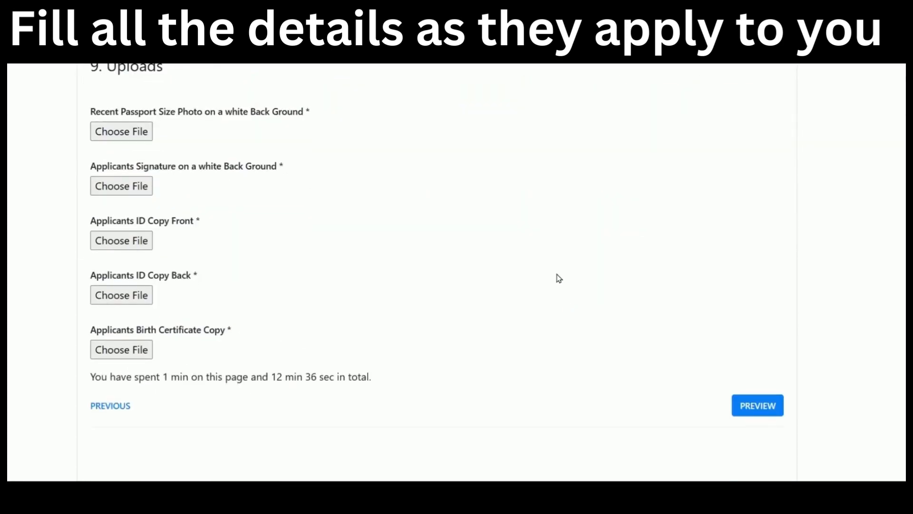
scroll(557, 276, up, 2)
scroll(443, 292, down, 3)
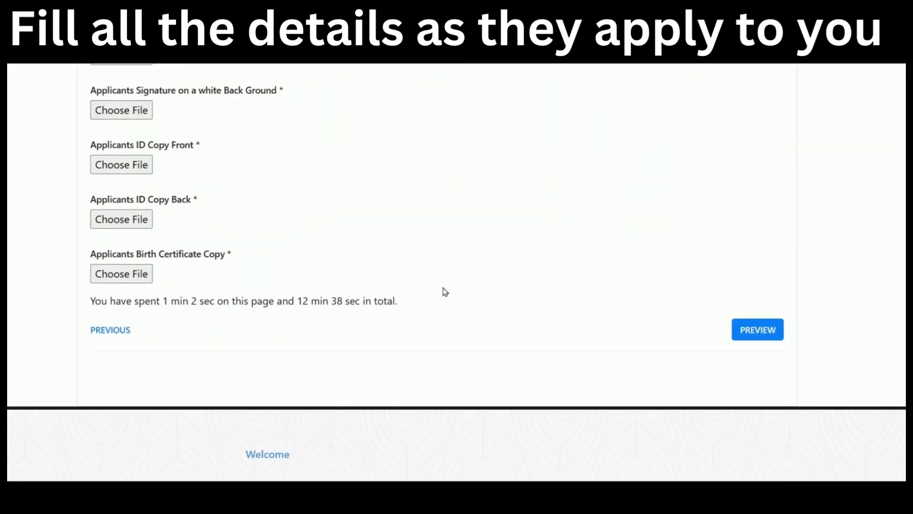
Return to Parents Details and set Father Deceased and Mothers Deceased.
click(102, 334)
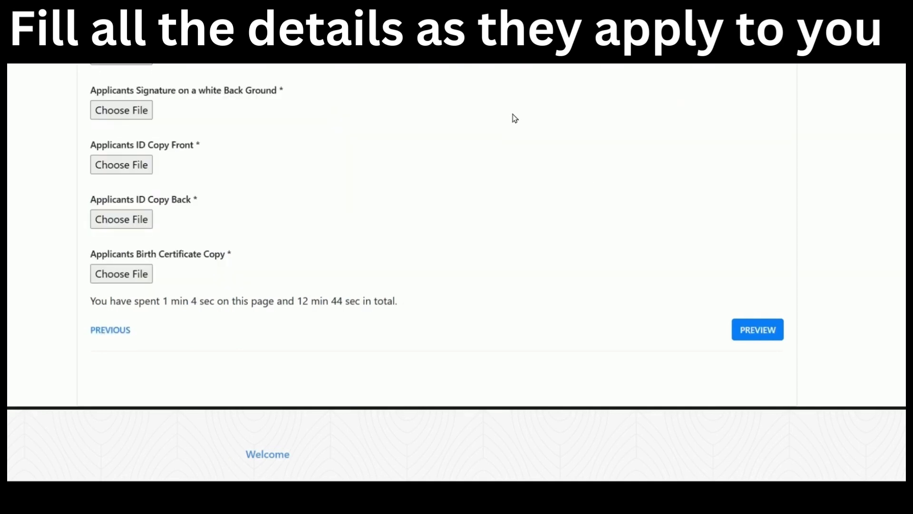
scroll(512, 116, up, 7)
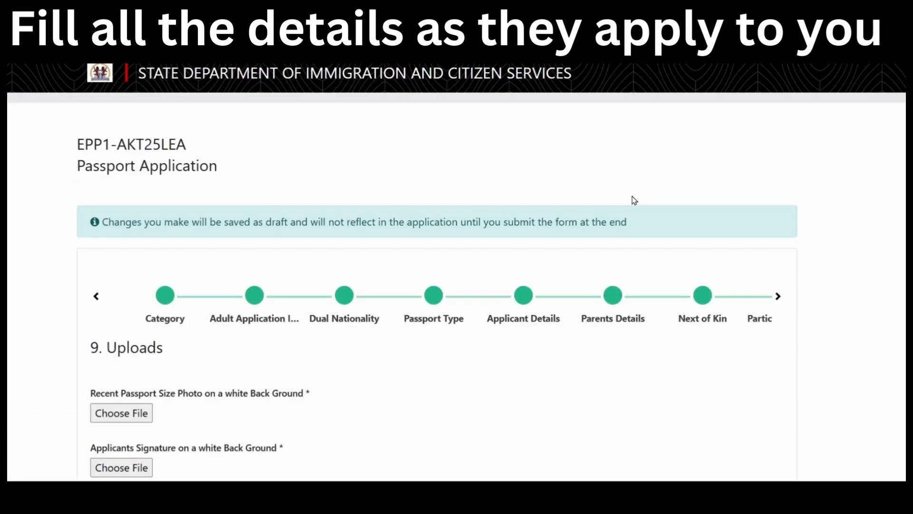
click(612, 308)
scroll(546, 306, down, 8)
click(390, 181)
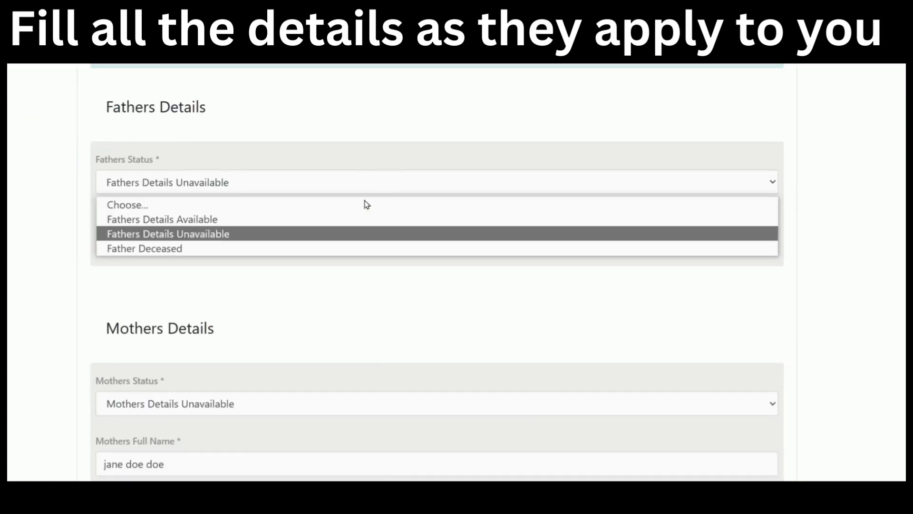
click(330, 249)
scroll(348, 242, down, 5)
click(364, 185)
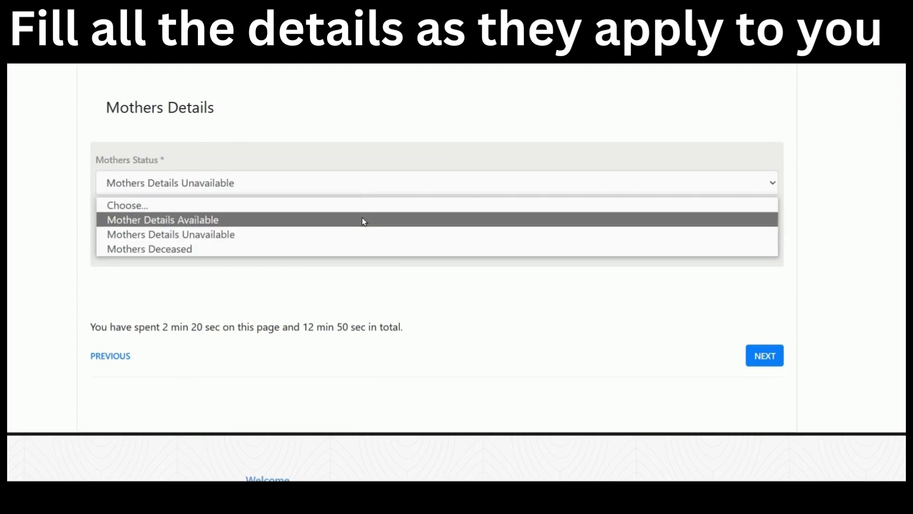
click(350, 249)
Continue to Uploads, which now lists both parents' death certificate slots.
click(763, 363)
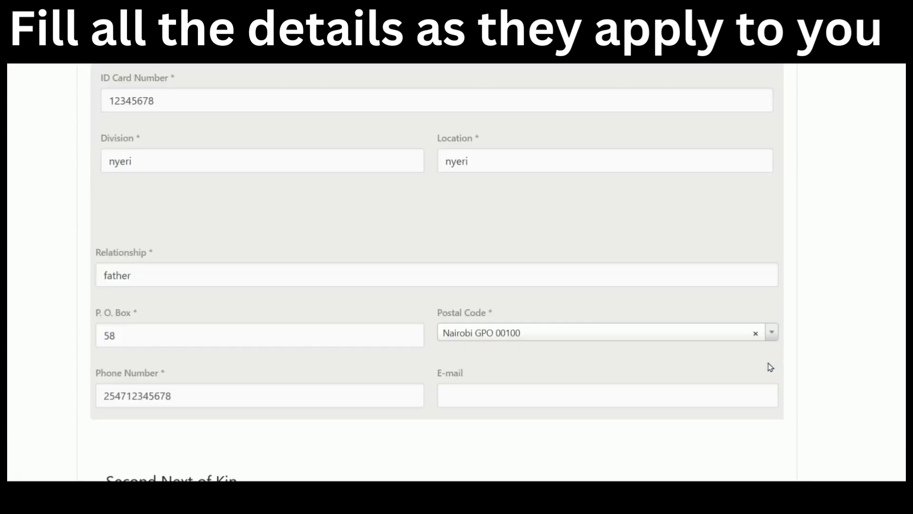
scroll(785, 343, down, 15)
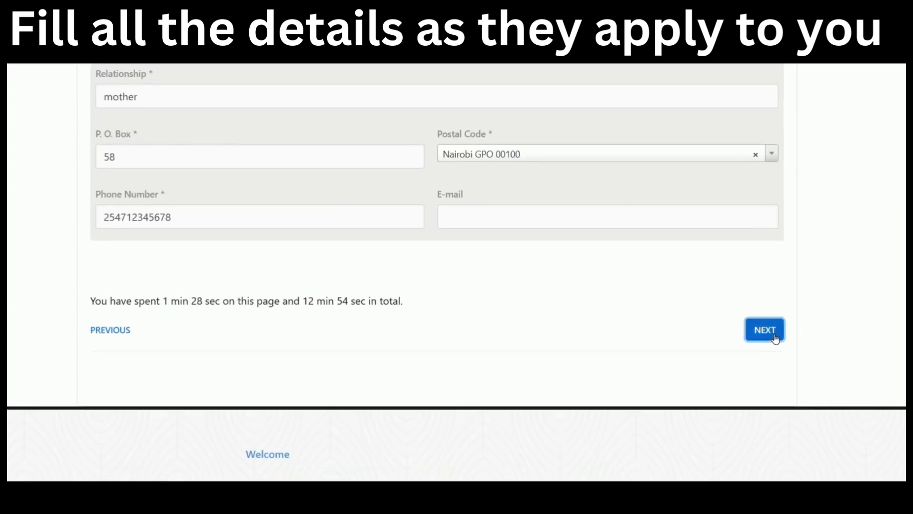
click(775, 338)
click(773, 338)
scroll(768, 295, down, 3)
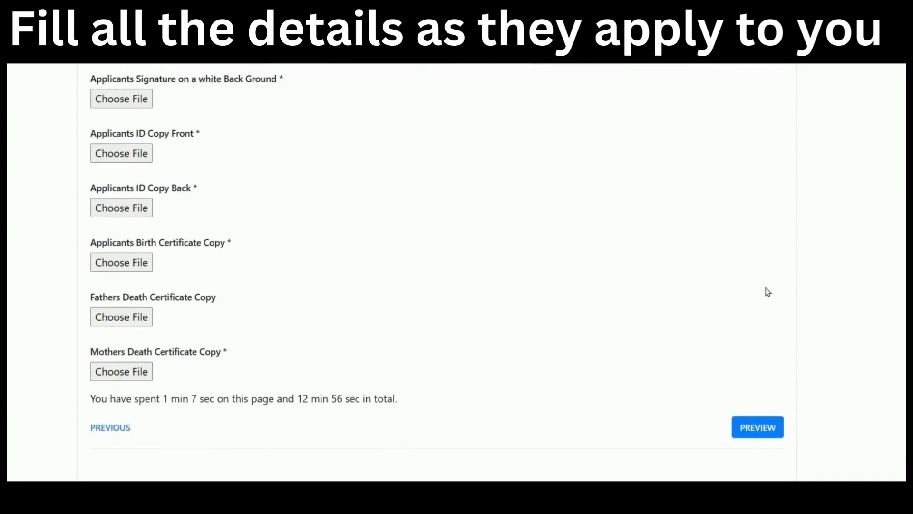
scroll(766, 292, up, 1)
scroll(757, 285, down, 1)
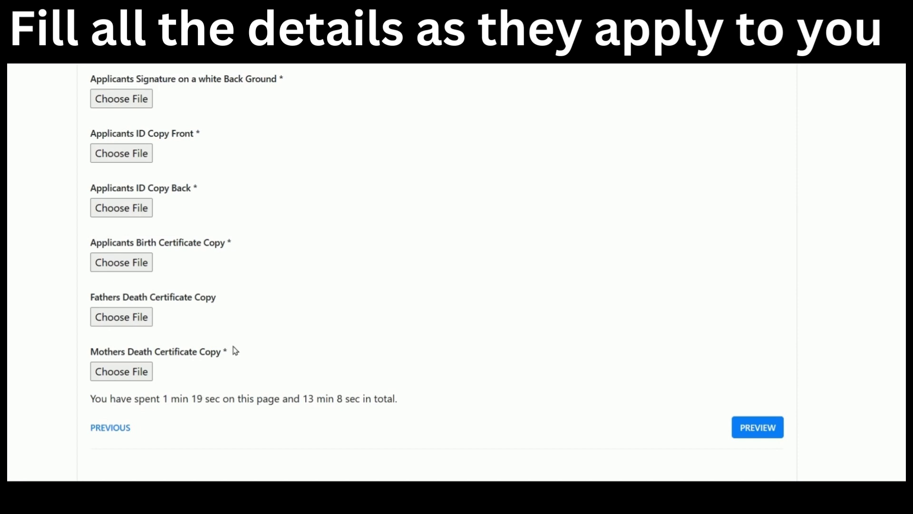
scroll(381, 317, up, 3)
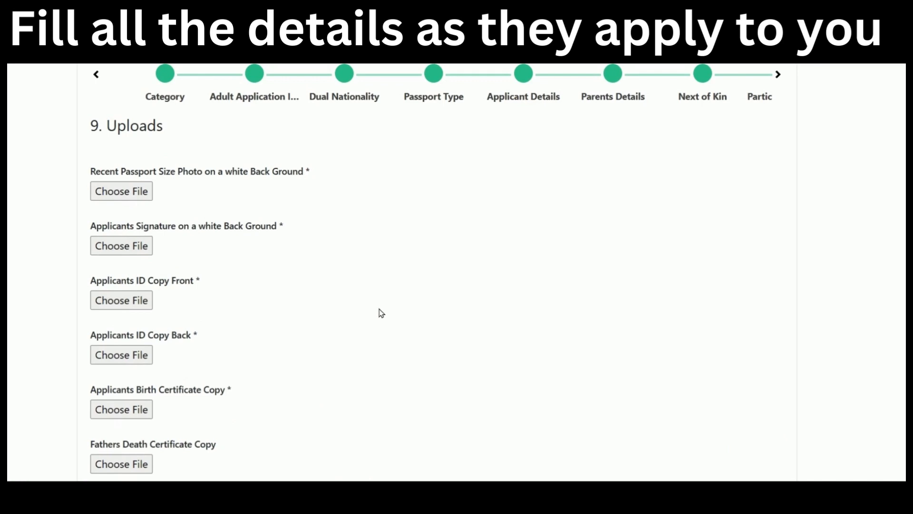
Go to Particulars of Children and answer Yes to having children.
click(614, 75)
click(703, 76)
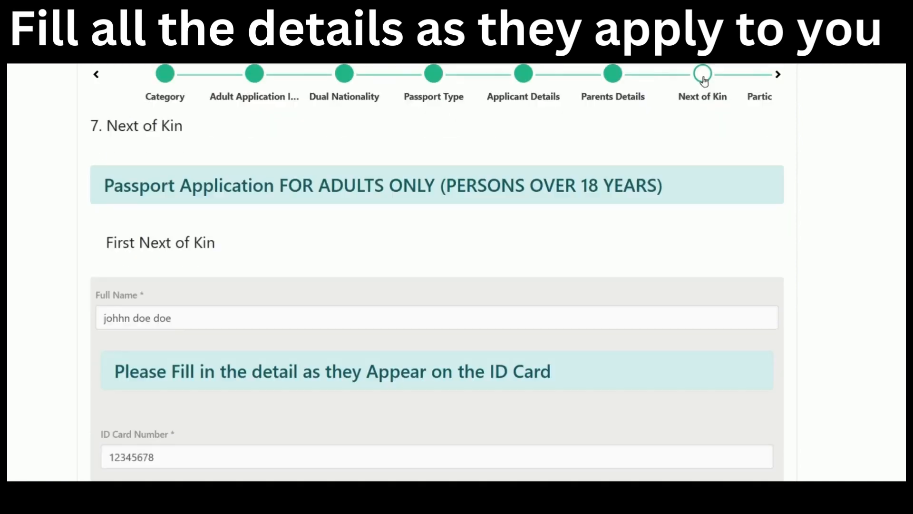
click(779, 76)
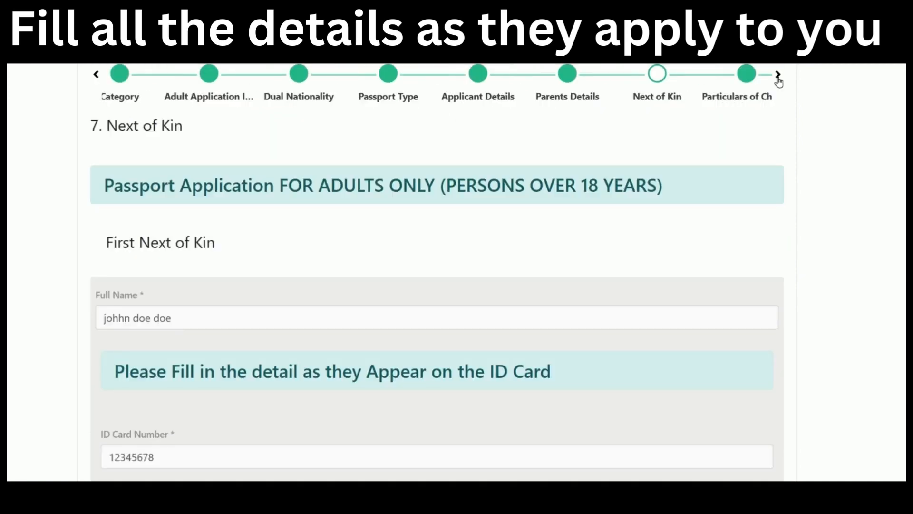
click(753, 78)
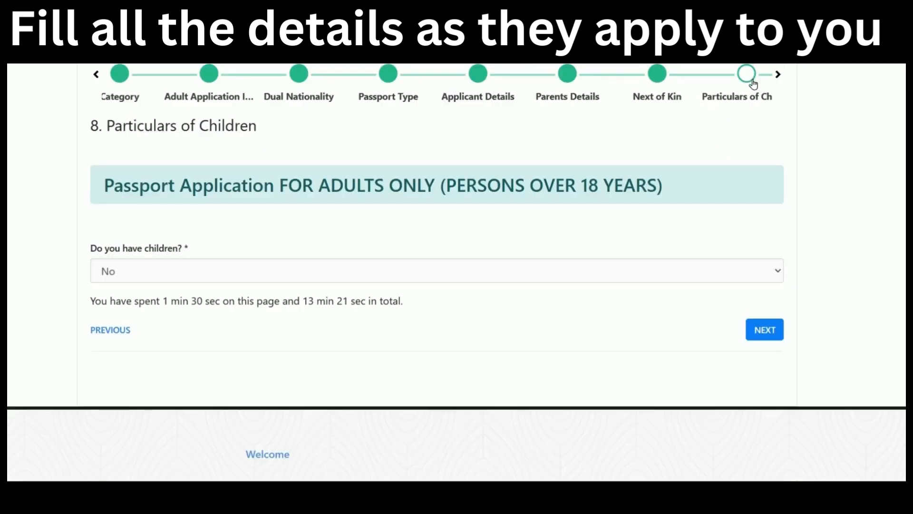
click(242, 269)
click(228, 308)
Continue to the Uploads step and review its required documents.
scroll(438, 266, down, 3)
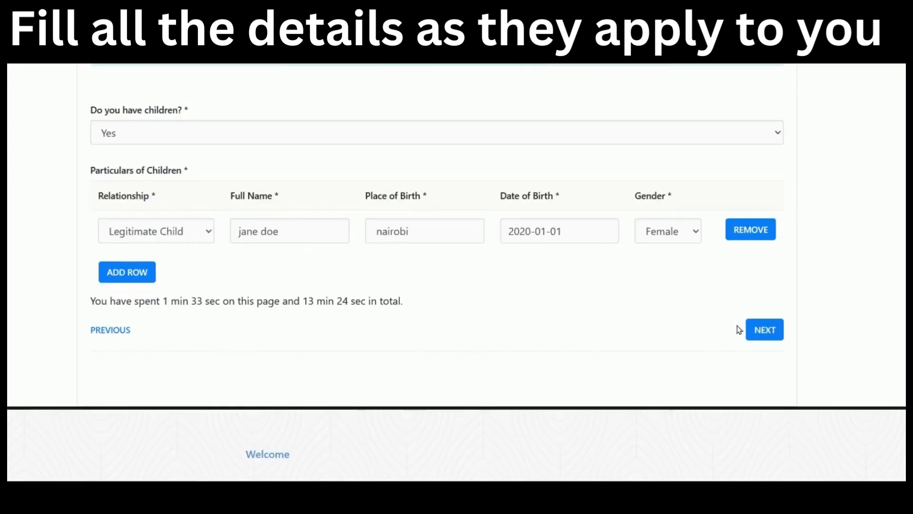
click(761, 333)
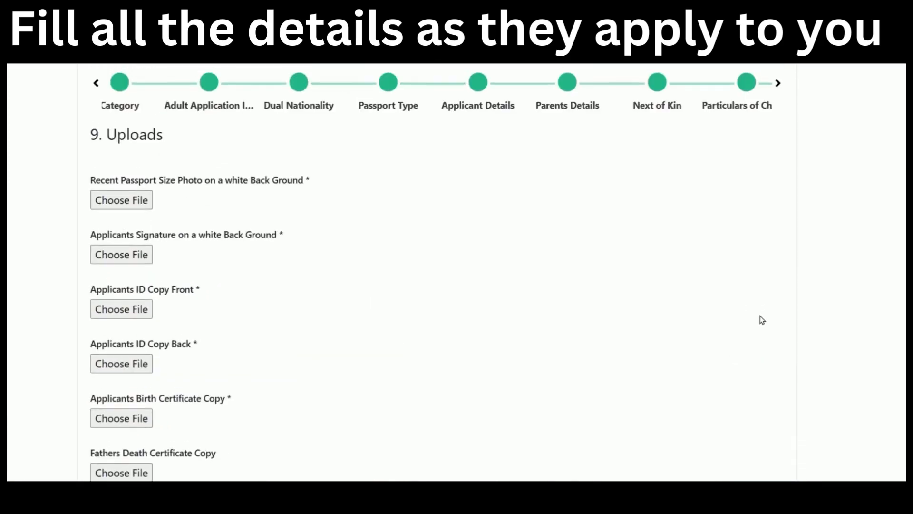
scroll(758, 317, down, 3)
scroll(245, 157, up, 3)
scroll(383, 285, down, 3)
scroll(384, 279, up, 2)
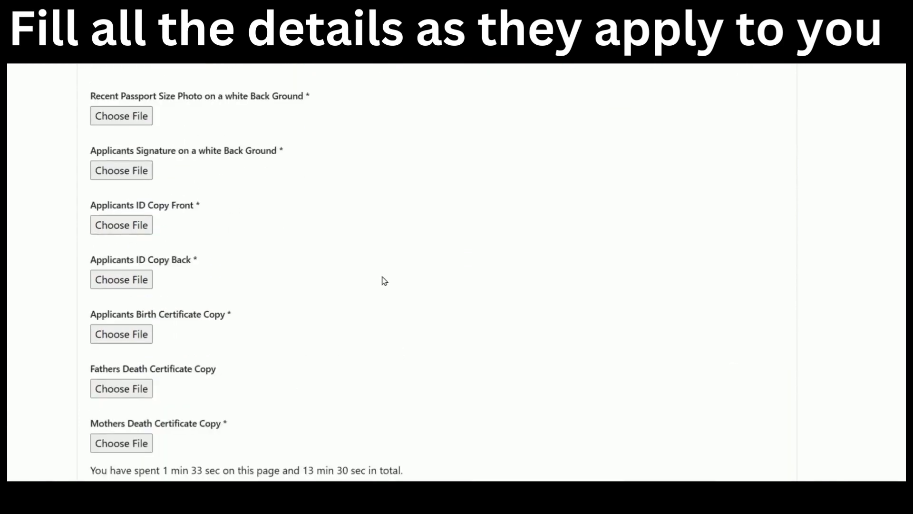
scroll(345, 254, down, 3)
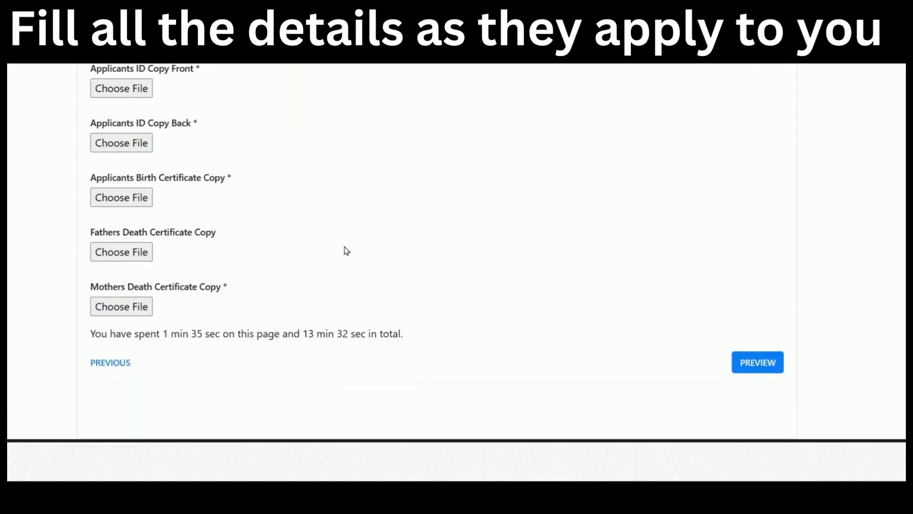
scroll(350, 251, up, 4)
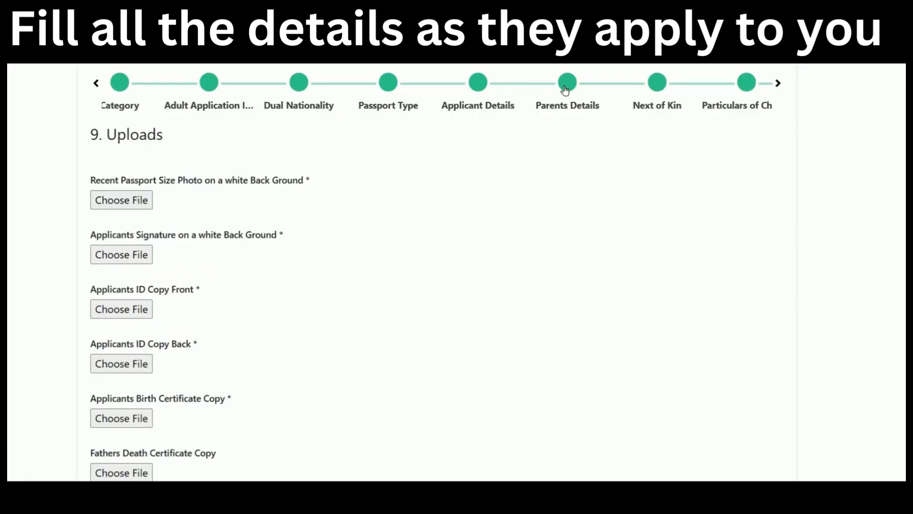
In Parents Details, mark both father's and mother's details as available.
click(565, 86)
scroll(515, 186, down, 3)
click(367, 183)
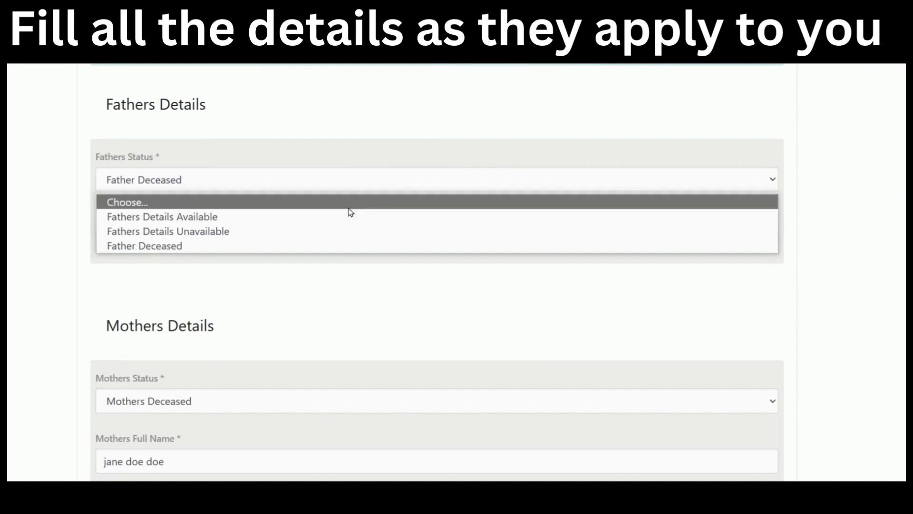
click(345, 217)
scroll(342, 223, down, 7)
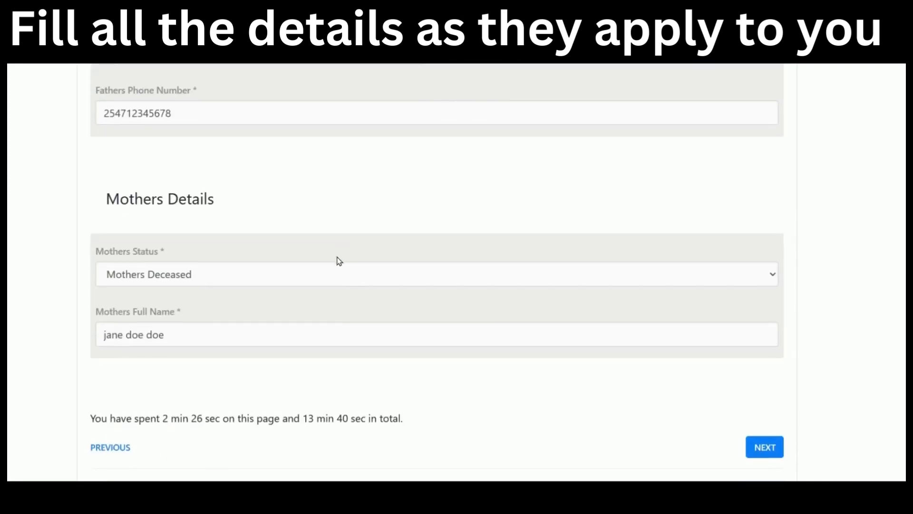
click(338, 274)
click(328, 314)
Continue through Next of Kin and Children to Uploads, now requiring parents' ID copies.
scroll(732, 348, down, 5)
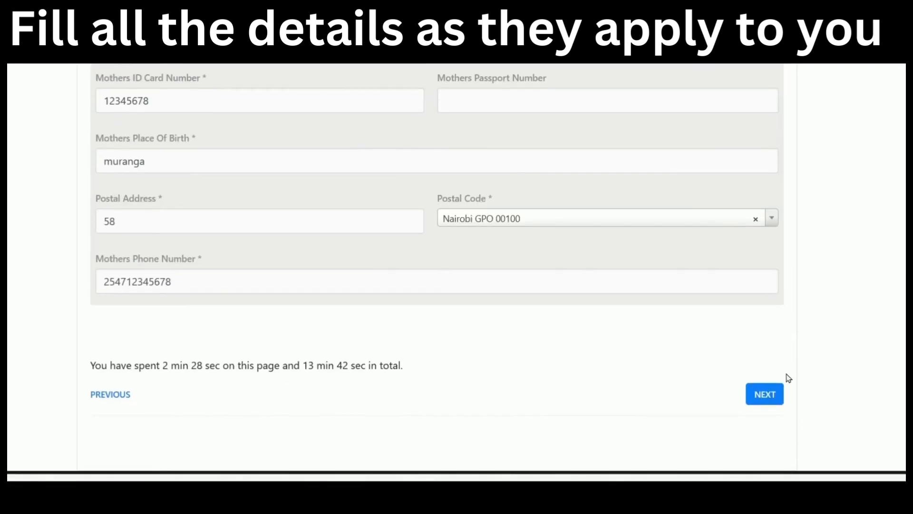
click(774, 394)
scroll(772, 361, down, 8)
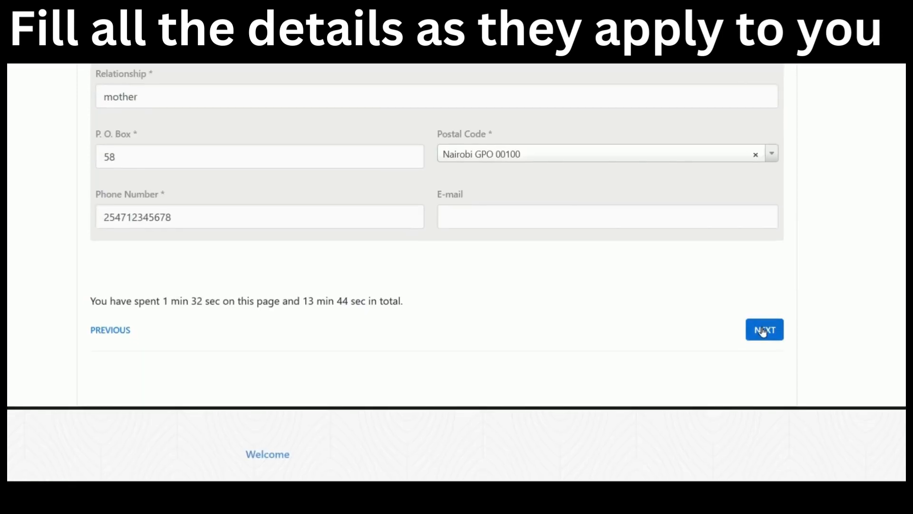
click(762, 332)
click(764, 330)
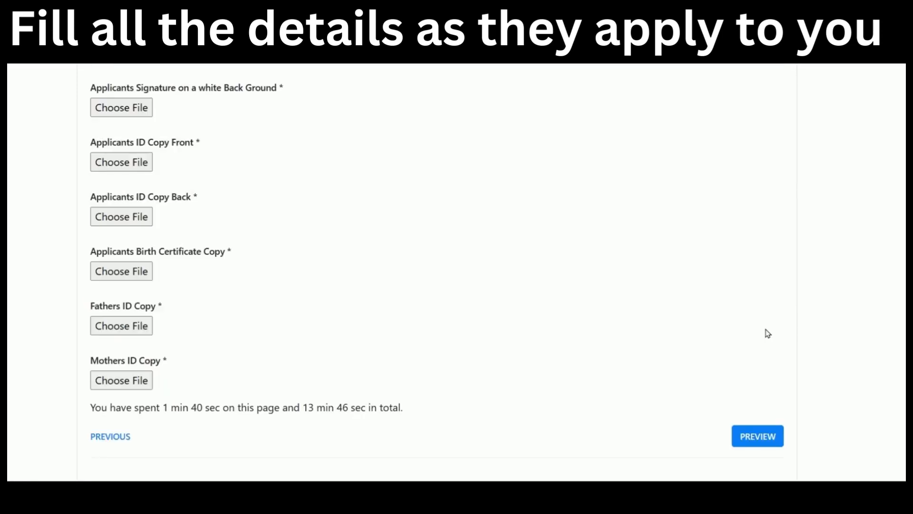
scroll(387, 249, up, 8)
scroll(386, 250, down, 3)
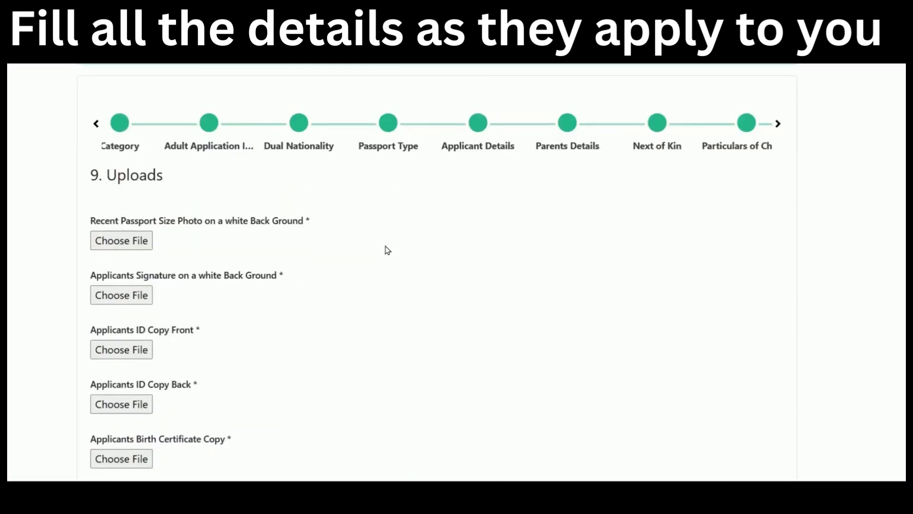
Attach catherine.jpg as the passport-size photo and the signature.
click(130, 167)
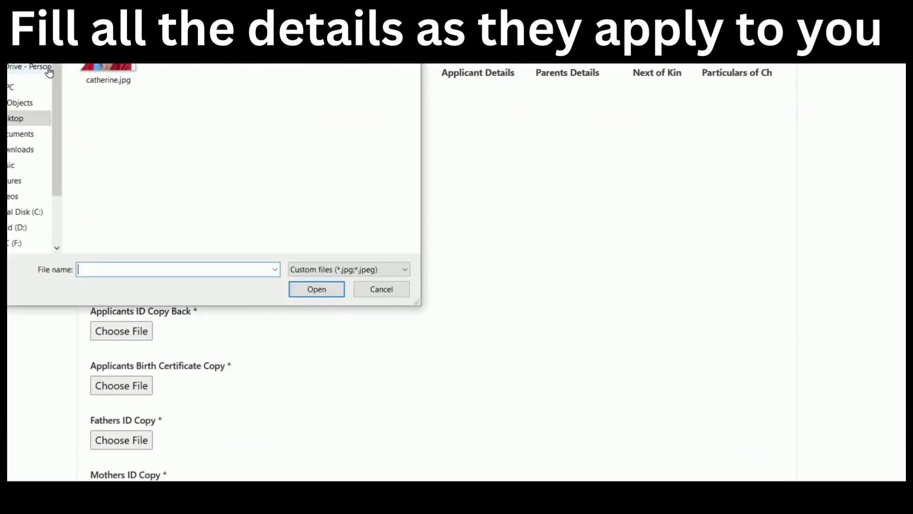
click(107, 72)
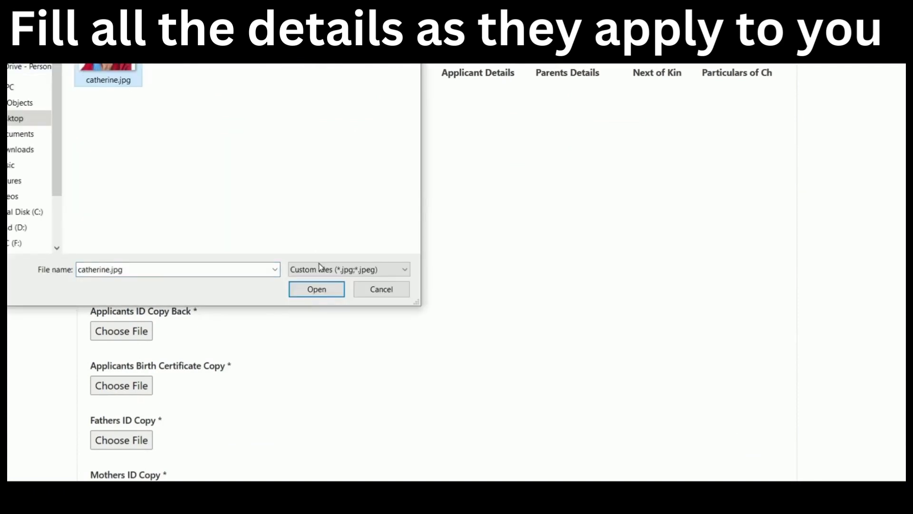
click(316, 289)
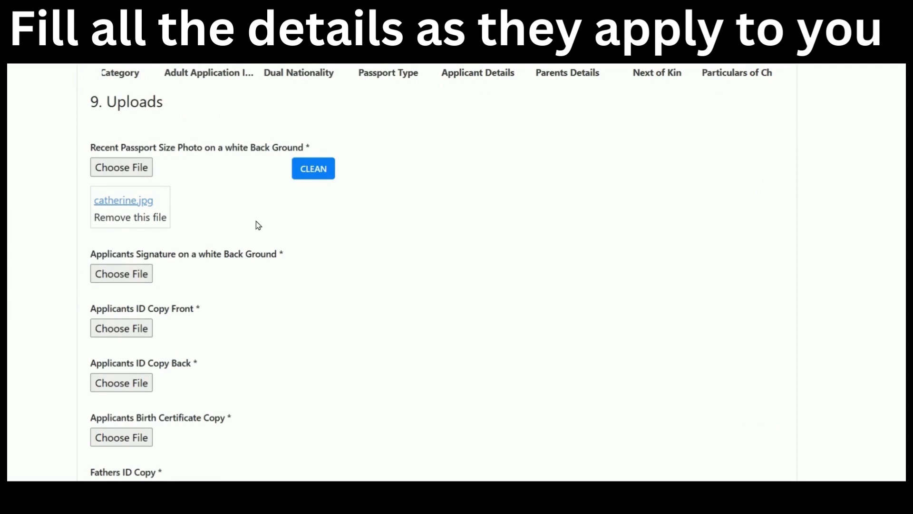
scroll(259, 226, down, 2)
click(130, 204)
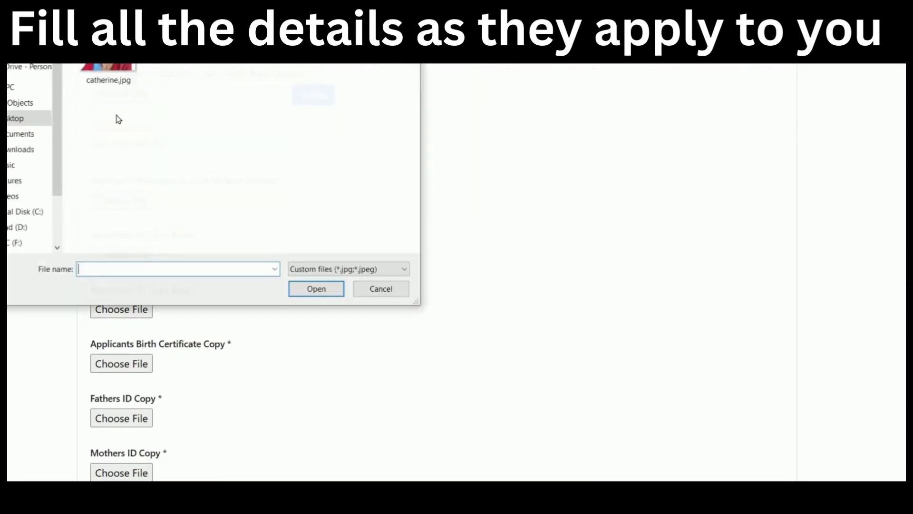
click(108, 74)
click(339, 287)
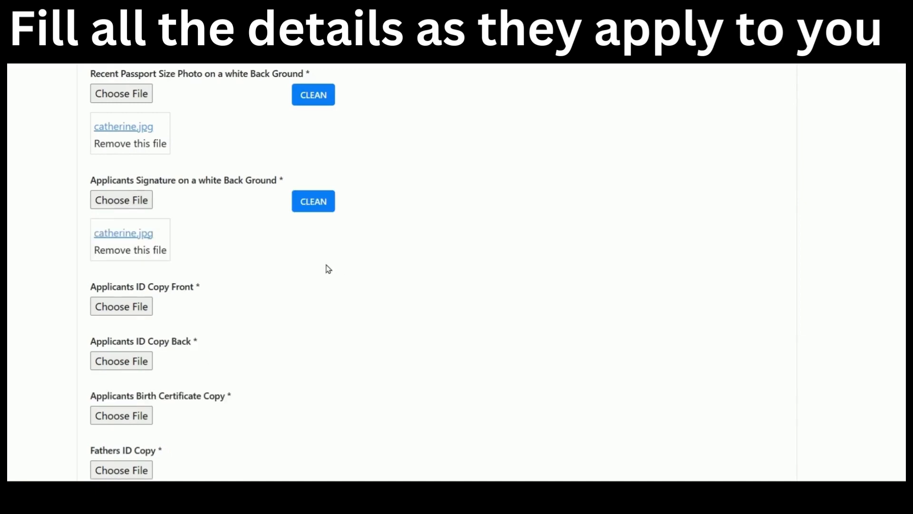
Attach catherine.jpg to ID Copy Front and ID Copy Back.
scroll(248, 295, down, 2)
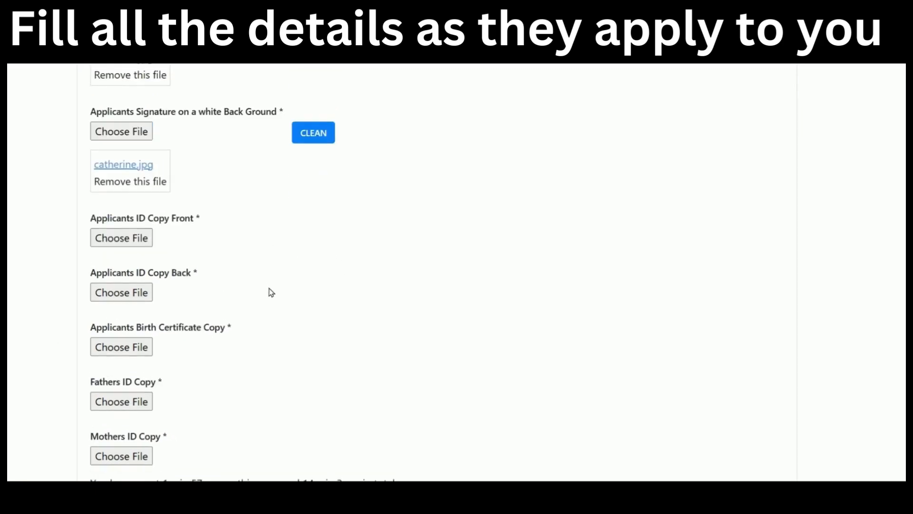
click(124, 235)
click(107, 72)
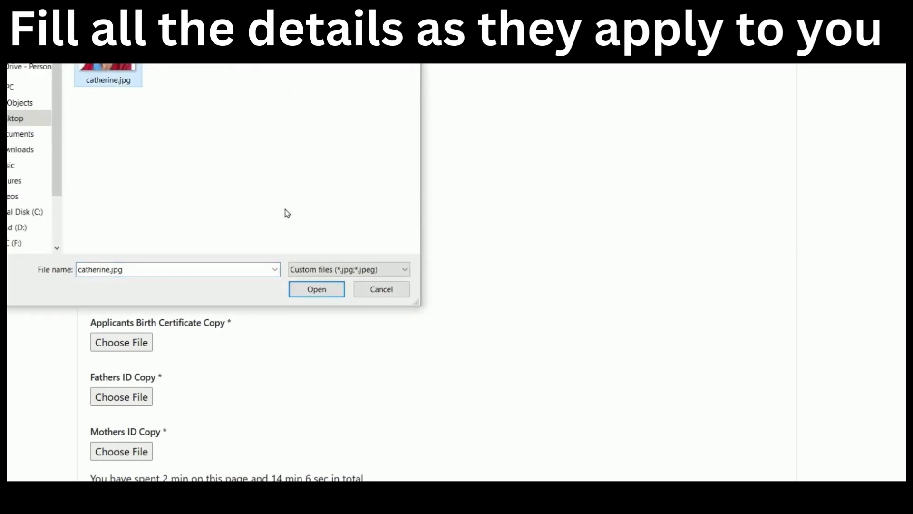
click(316, 289)
click(143, 339)
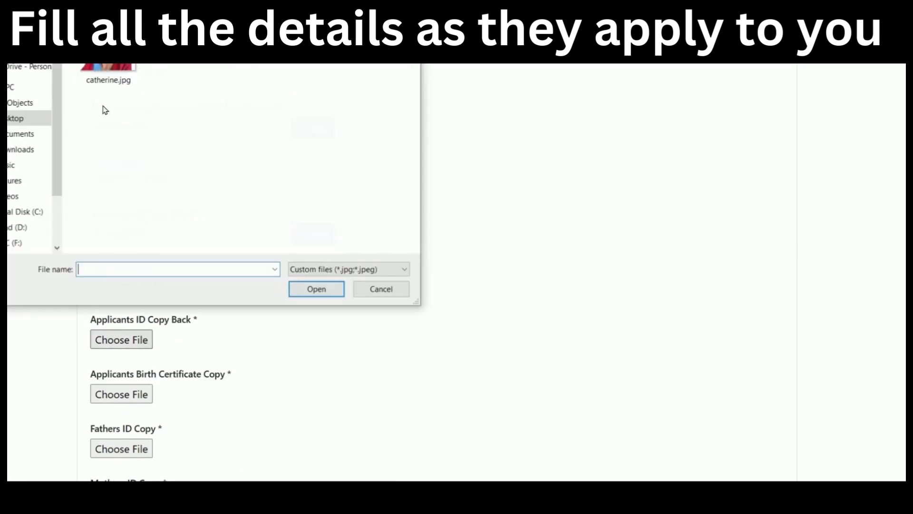
click(108, 72)
scroll(532, 336, down, 3)
click(332, 293)
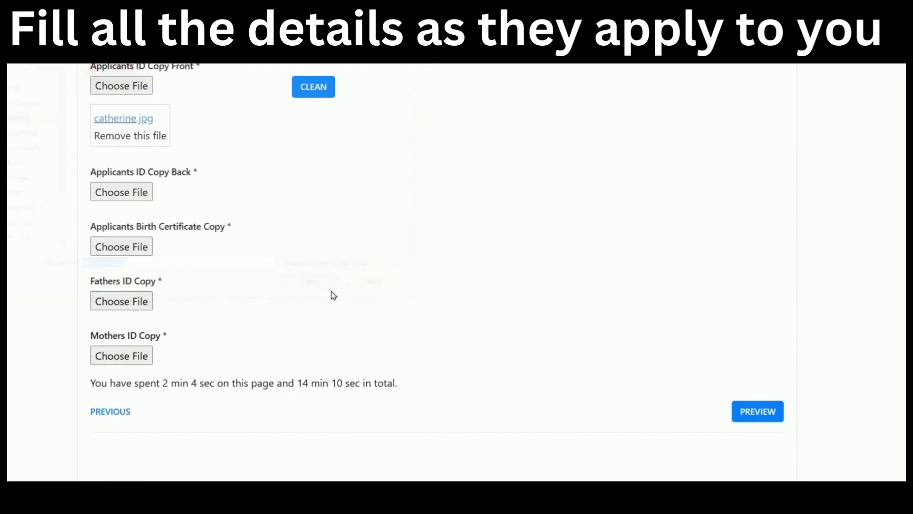
Attach catherine.jpg to the birth certificate, Fathers ID and Mothers ID, then preview.
click(130, 303)
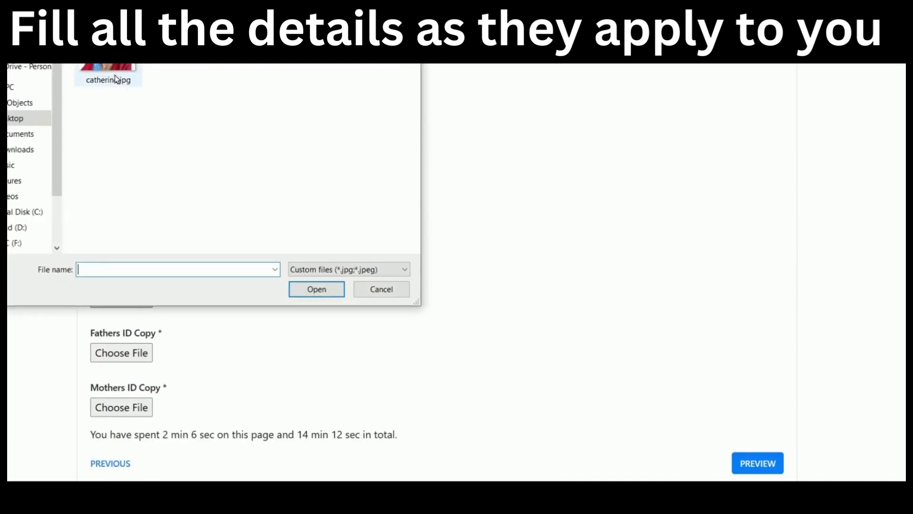
click(107, 74)
click(326, 293)
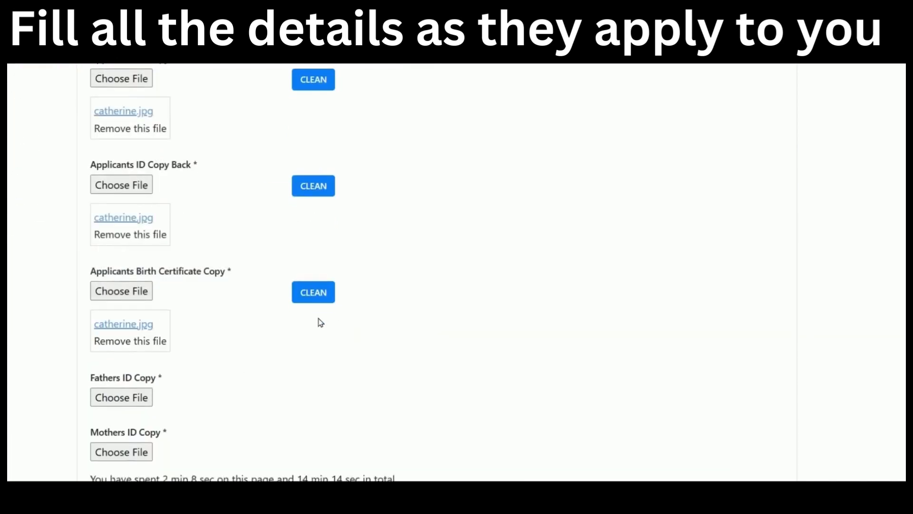
scroll(320, 321, down, 3)
click(118, 259)
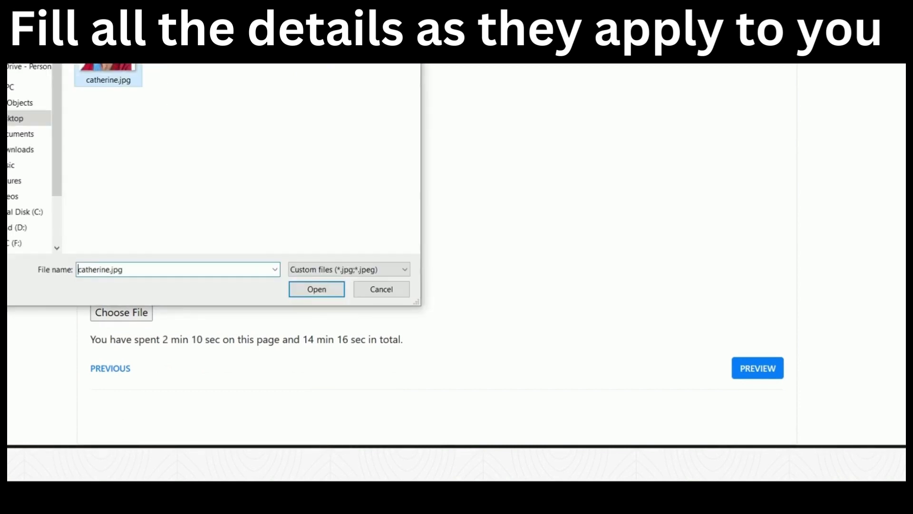
click(309, 289)
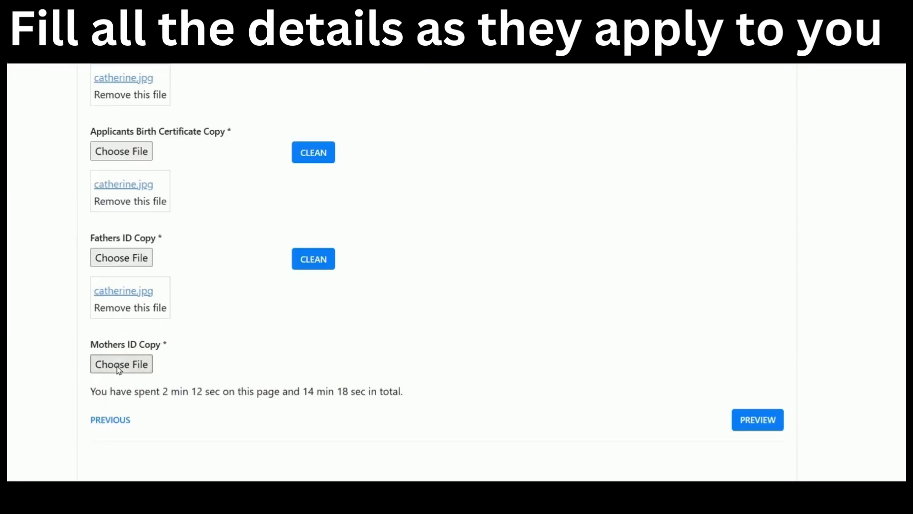
click(122, 365)
click(109, 78)
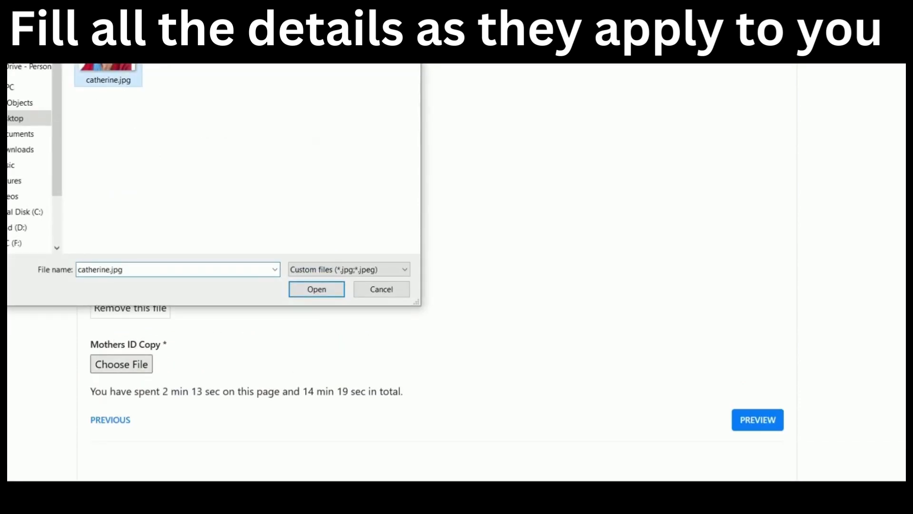
click(312, 288)
scroll(472, 189, down, 3)
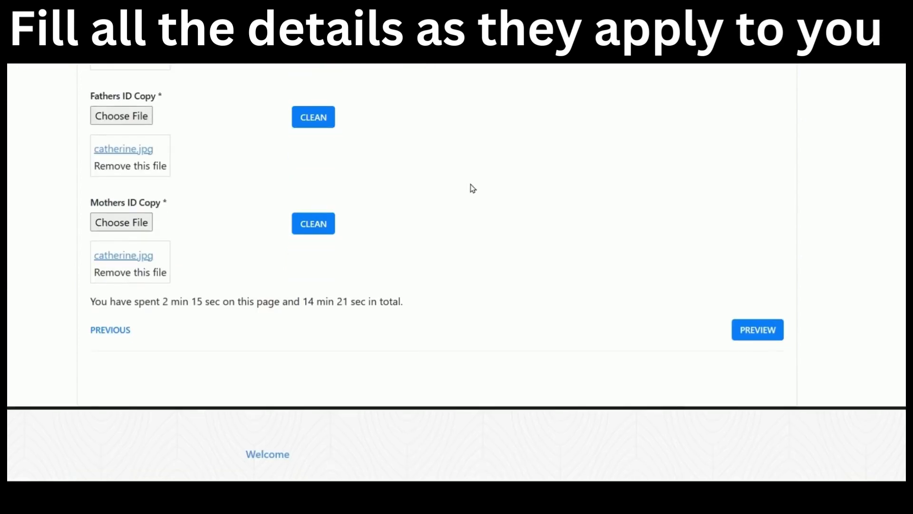
click(766, 336)
Review the application preview through the uploads and complete it for KES 6050 M-Pesa payment.
scroll(784, 340, up, 15)
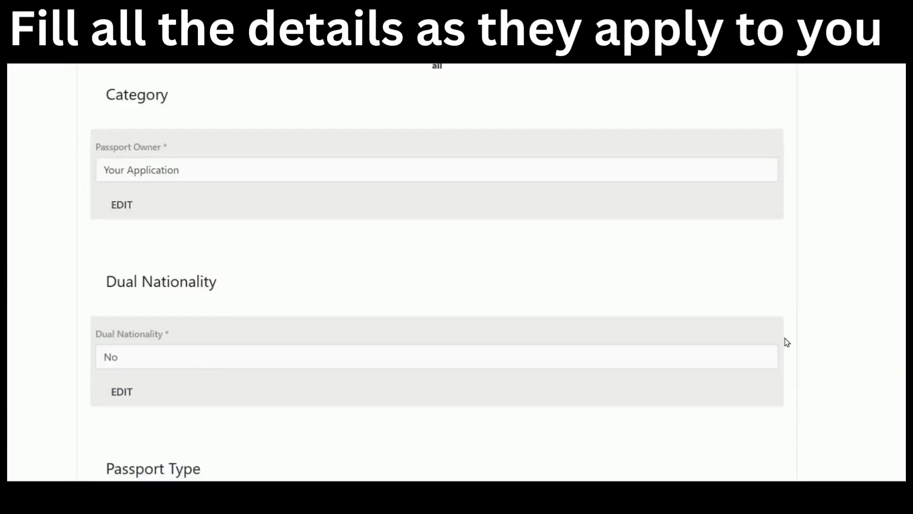
scroll(788, 328, down, 3)
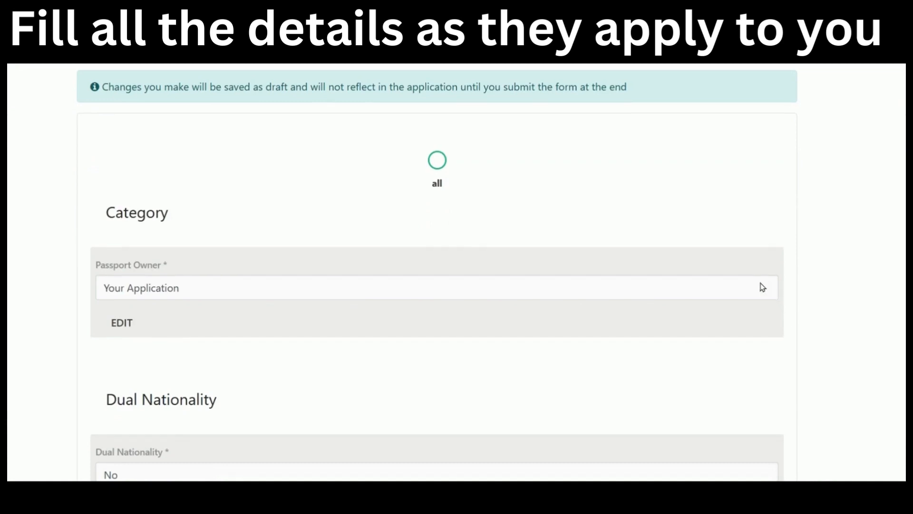
scroll(764, 287, down, 2)
scroll(464, 232, down, 5)
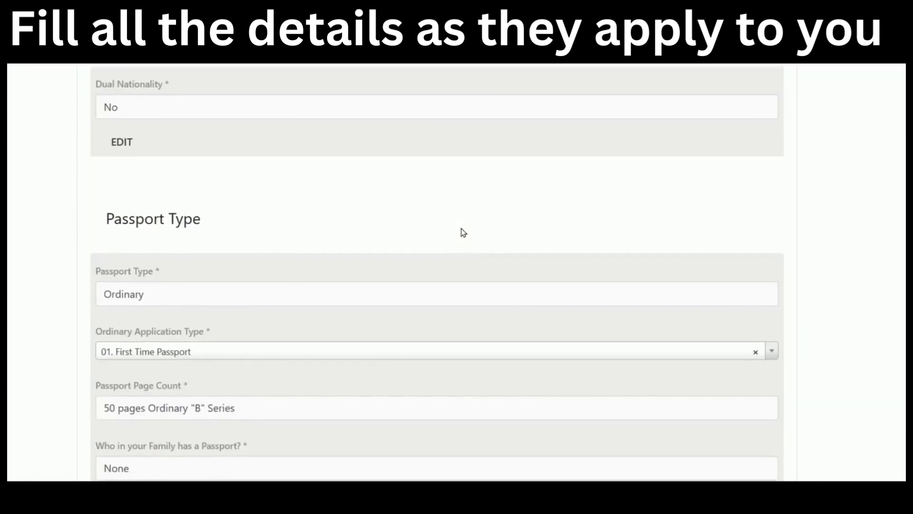
scroll(464, 232, down, 5)
scroll(464, 233, down, 2)
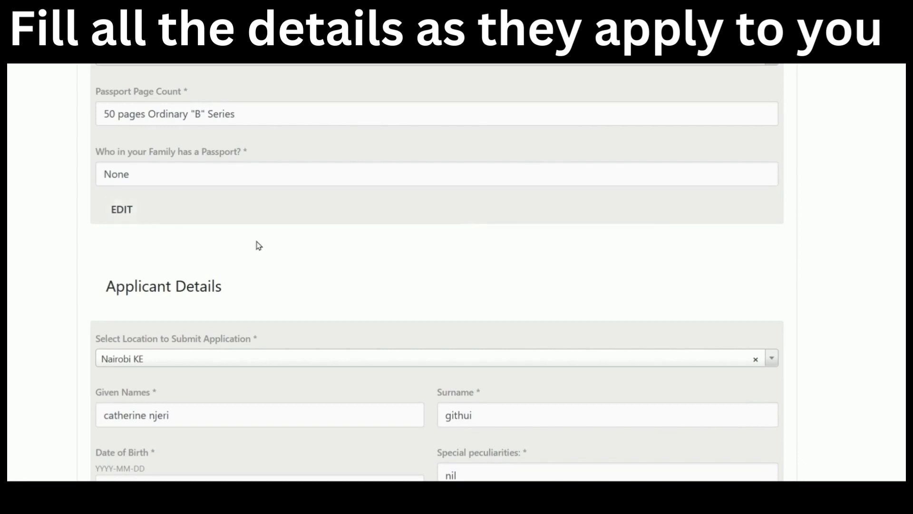
scroll(258, 245, down, 10)
scroll(184, 279, down, 15)
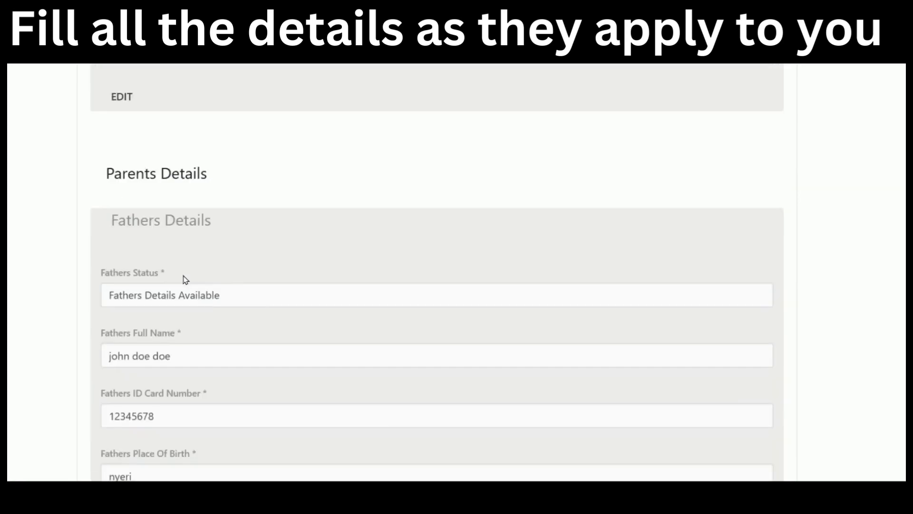
scroll(195, 214, down, 20)
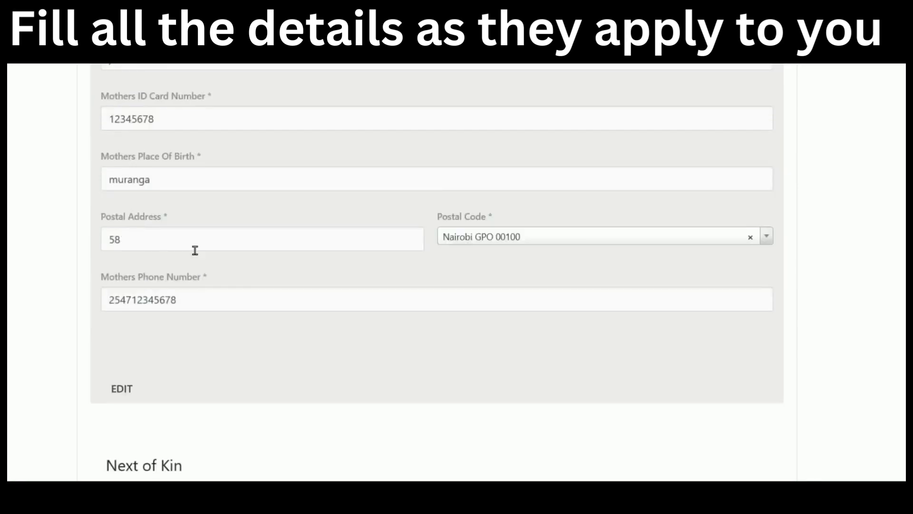
scroll(133, 197, down, 15)
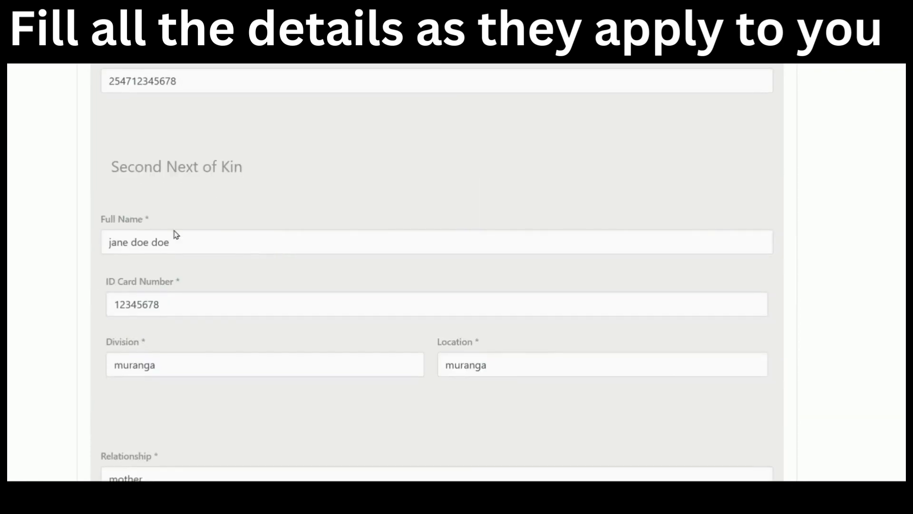
scroll(131, 307, down, 15)
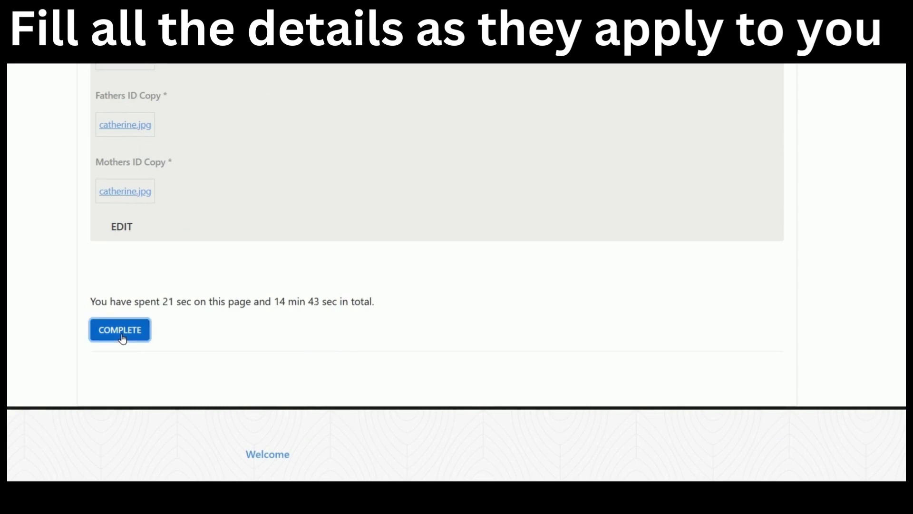
click(122, 338)
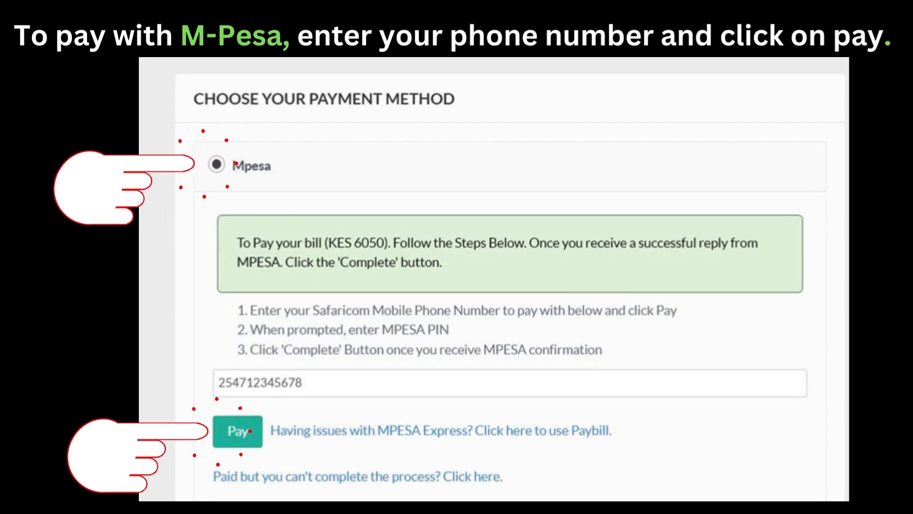